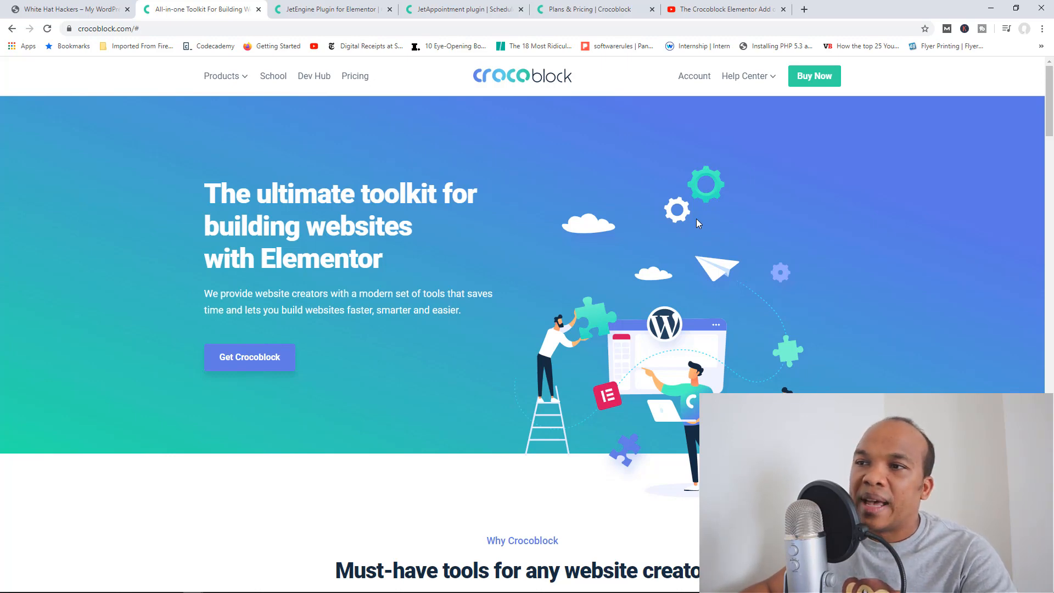
Step: Look over the JetEngine and JetAppointment plugin pages, then show the Crocoblock Plans & Pricing table
{"action": "left_click", "coordinate": [337, 6]}
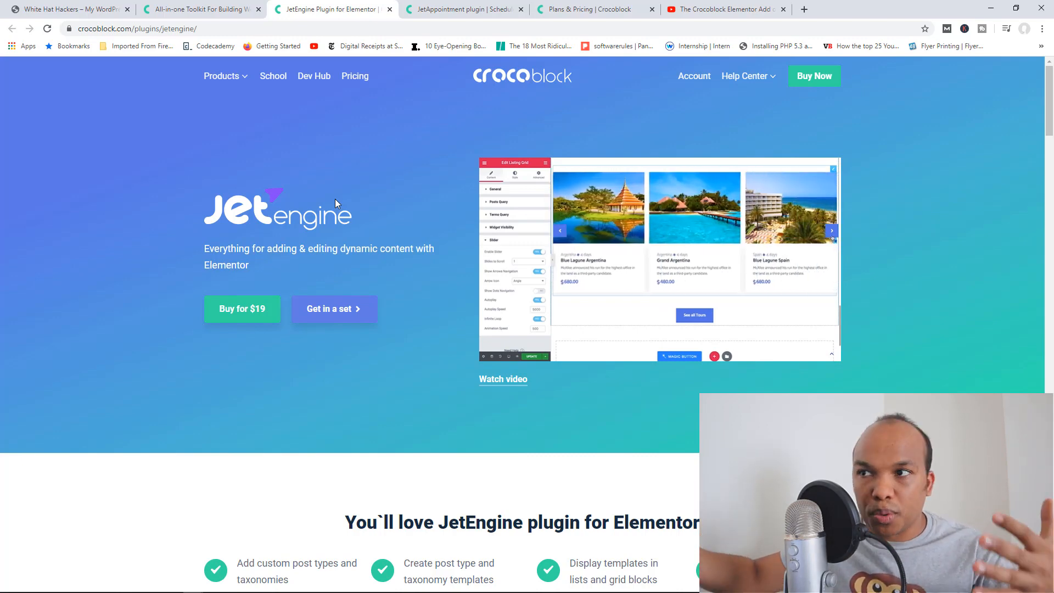
{"action": "left_click", "coordinate": [437, 6]}
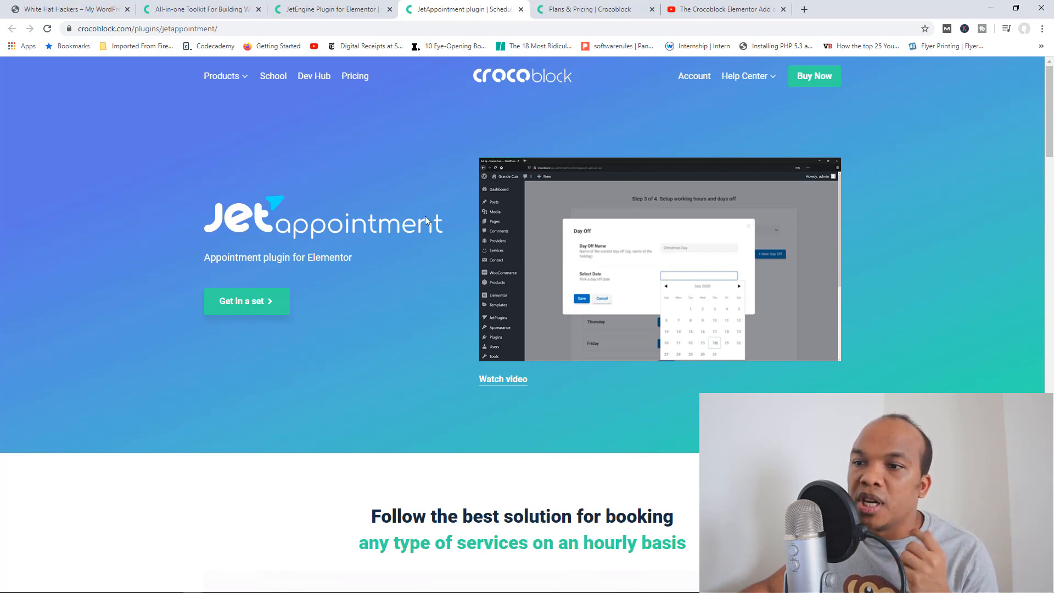
{"action": "left_click", "coordinate": [575, 8]}
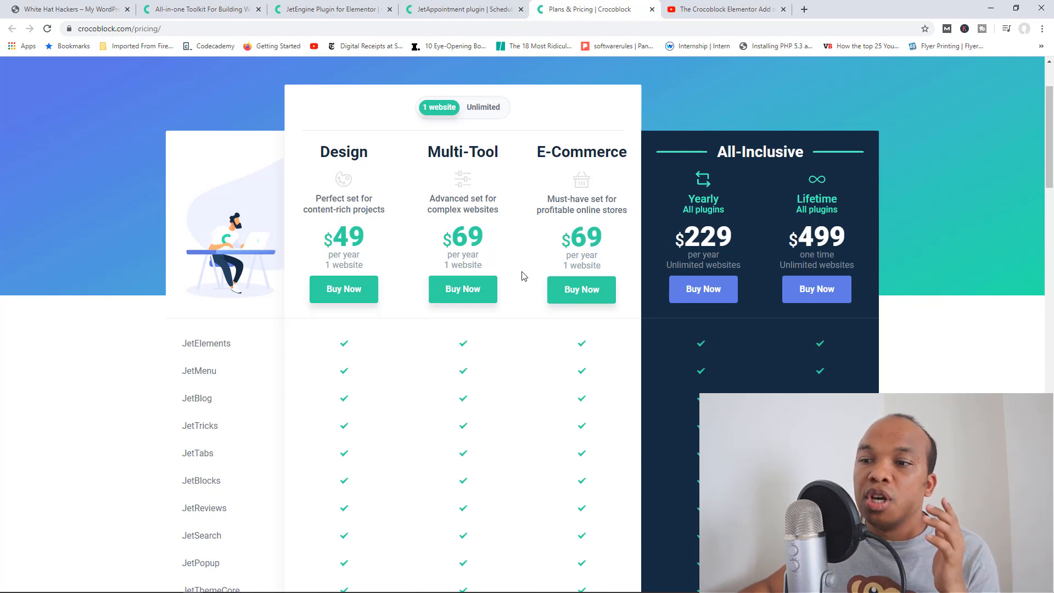
Step: Check the Crocoblock review video, go back to the pricing table, then switch to the White Hat Hackers site
{"action": "scroll", "coordinate": [450, 264], "scroll_direction": "down", "scroll_amount": 2}
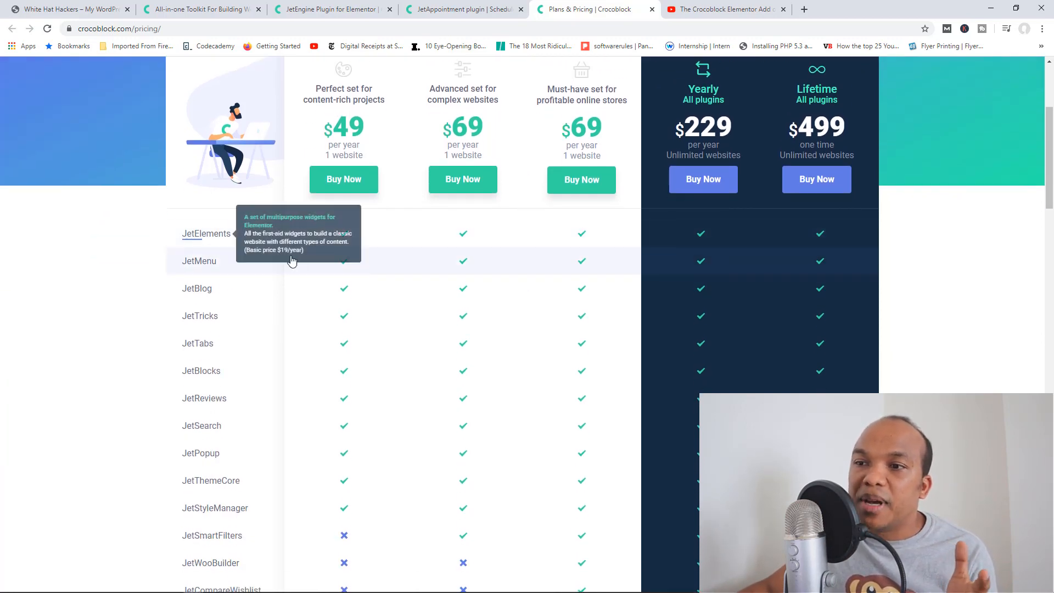
{"action": "mouse_move", "coordinate": [229, 323]}
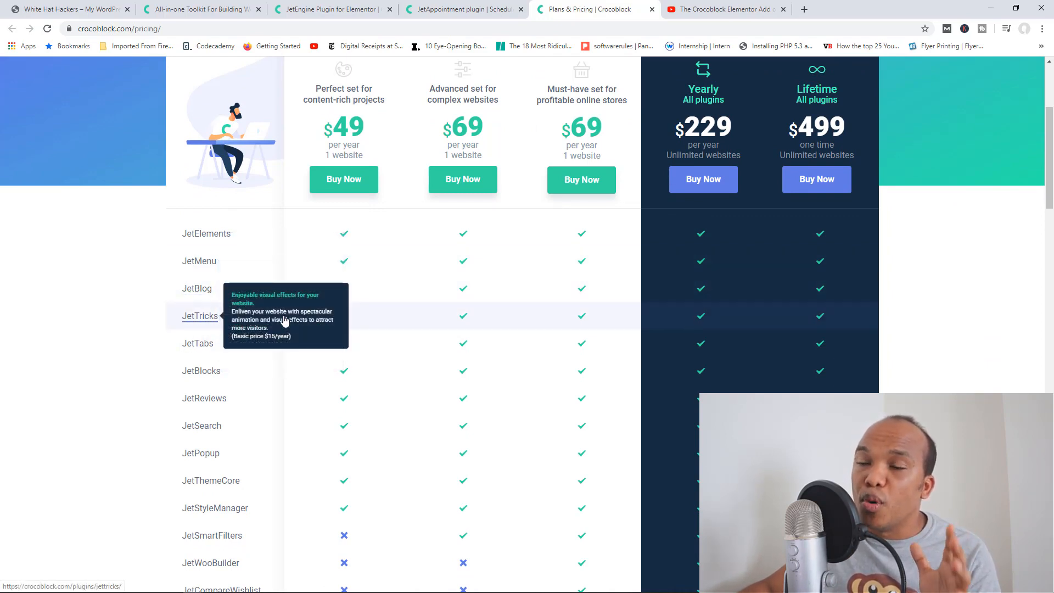
{"action": "left_click", "coordinate": [711, 7]}
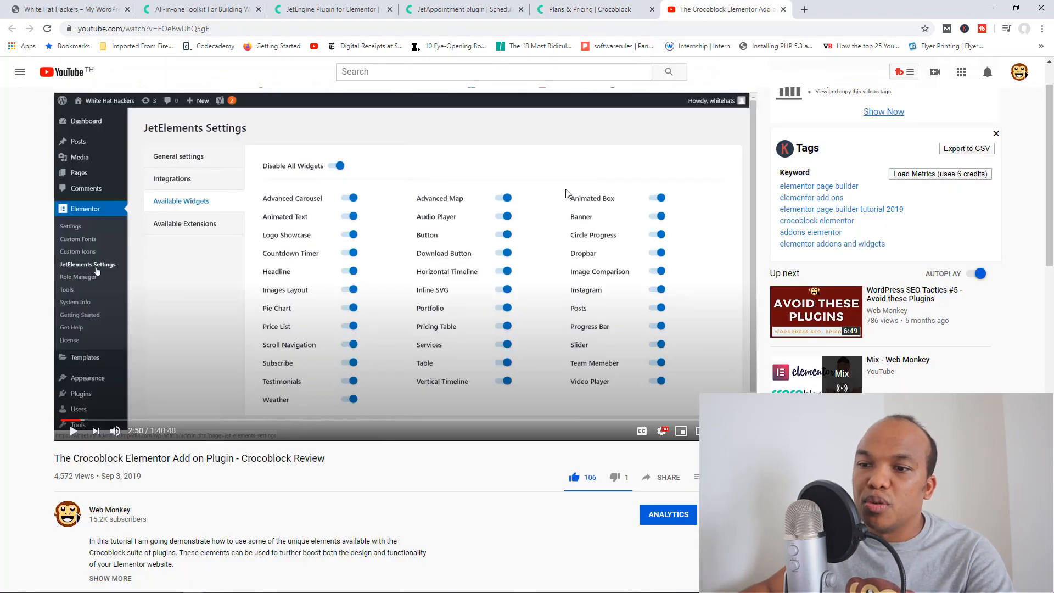
{"action": "scroll", "coordinate": [566, 193], "scroll_direction": "down", "scroll_amount": 1}
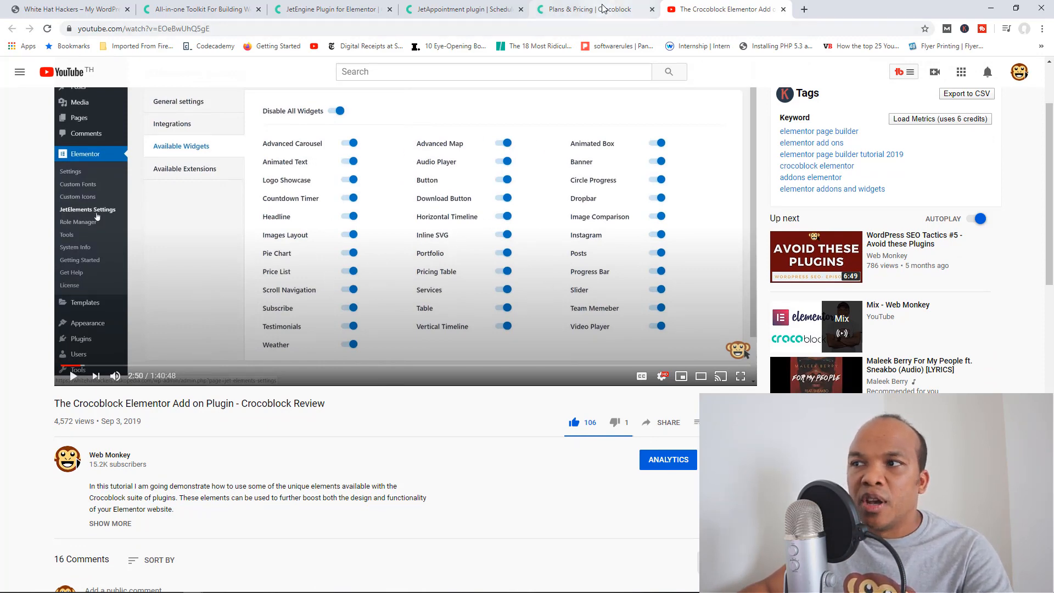
{"action": "left_click", "coordinate": [586, 13]}
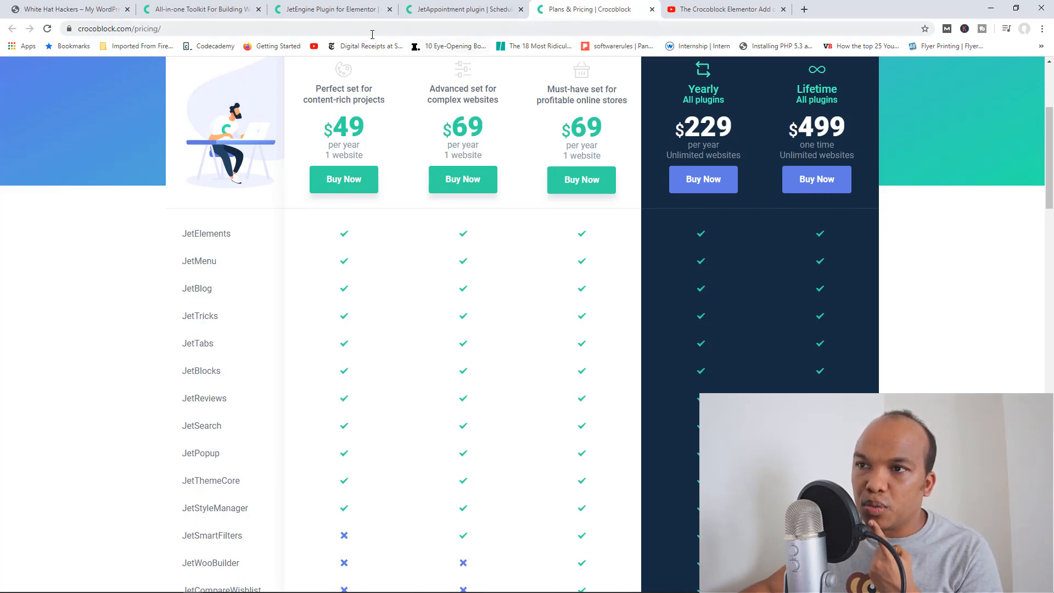
{"action": "left_click", "coordinate": [89, 11]}
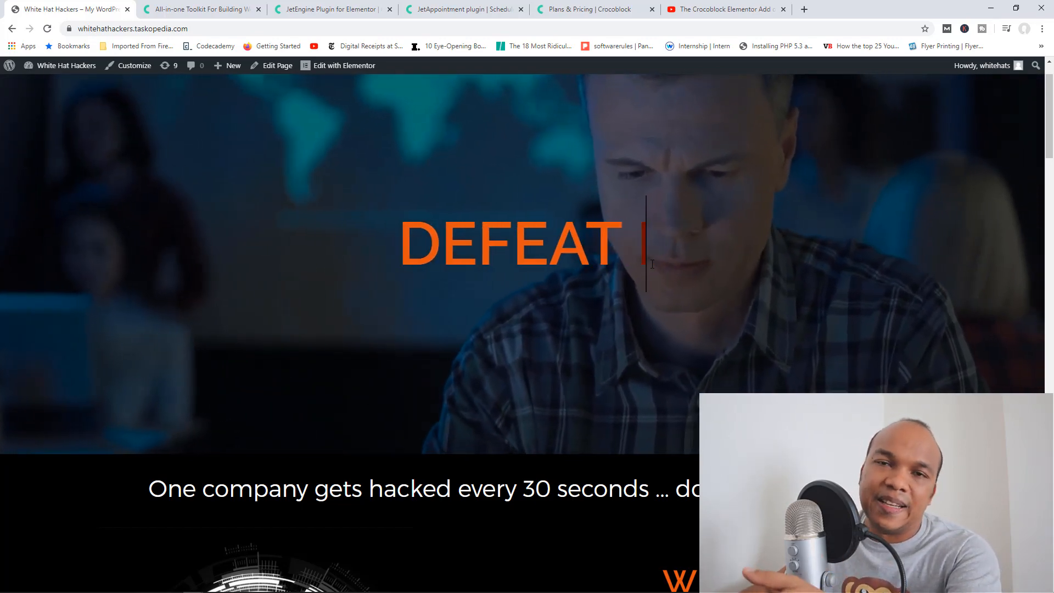
Step: Scroll through the sections of the White Hat Hackers home page
{"action": "scroll", "coordinate": [652, 265], "scroll_direction": "down", "scroll_amount": 1}
{"action": "scroll", "coordinate": [651, 263], "scroll_direction": "down", "scroll_amount": 3}
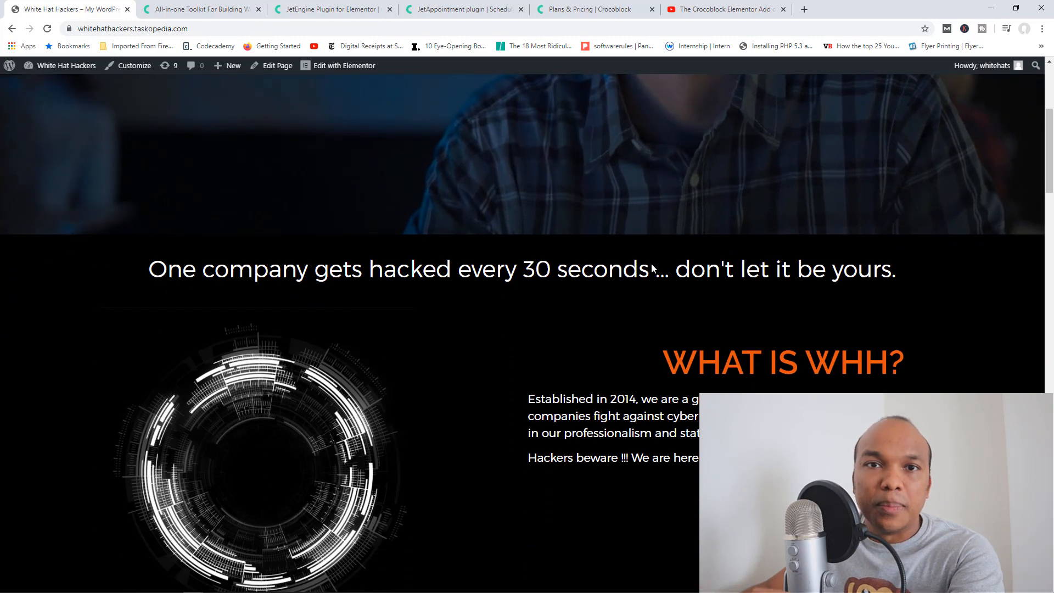
{"action": "scroll", "coordinate": [652, 264], "scroll_direction": "down", "scroll_amount": 3}
{"action": "scroll", "coordinate": [652, 268], "scroll_direction": "down", "scroll_amount": 2}
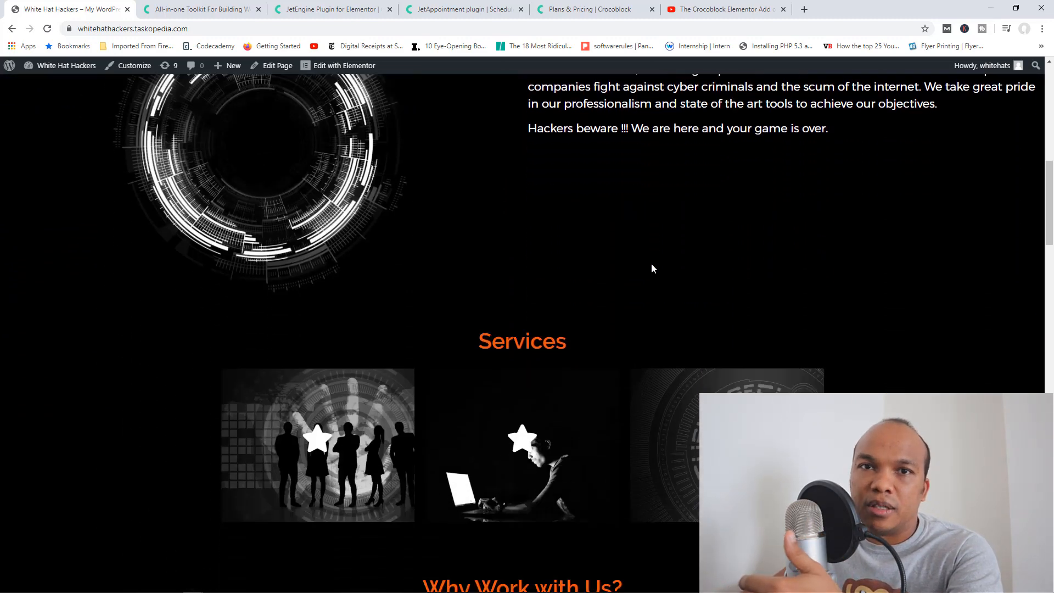
{"action": "scroll", "coordinate": [651, 264], "scroll_direction": "down", "scroll_amount": 2}
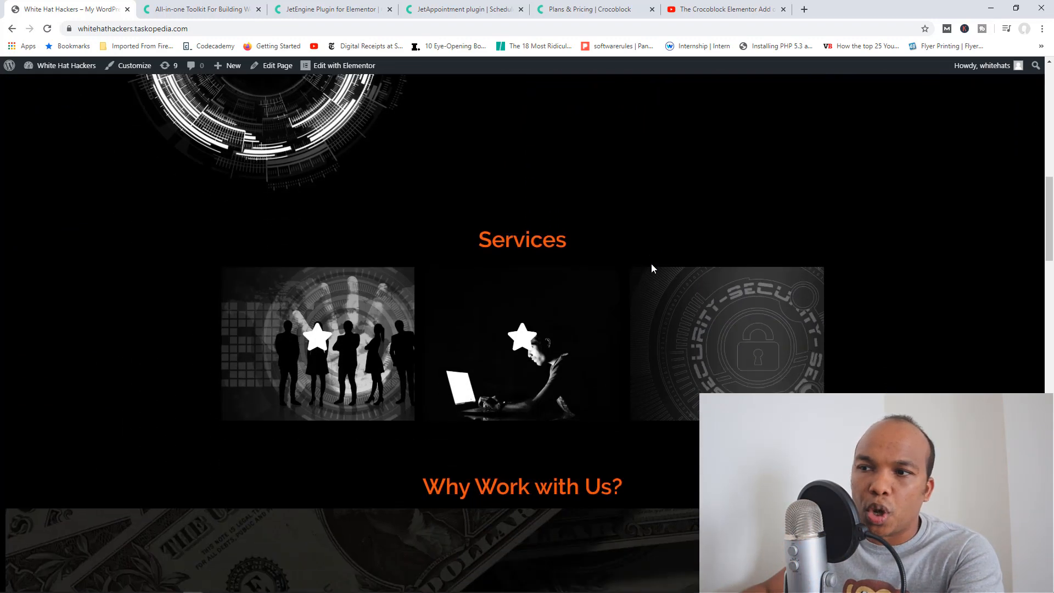
{"action": "scroll", "coordinate": [655, 250], "scroll_direction": "up", "scroll_amount": 1}
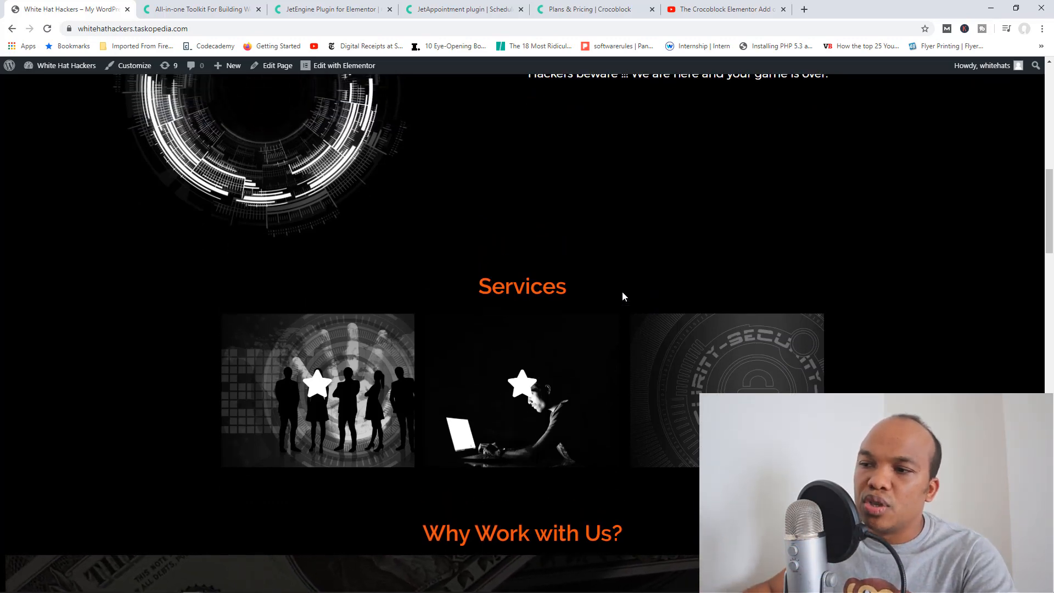
{"action": "mouse_move", "coordinate": [338, 387]}
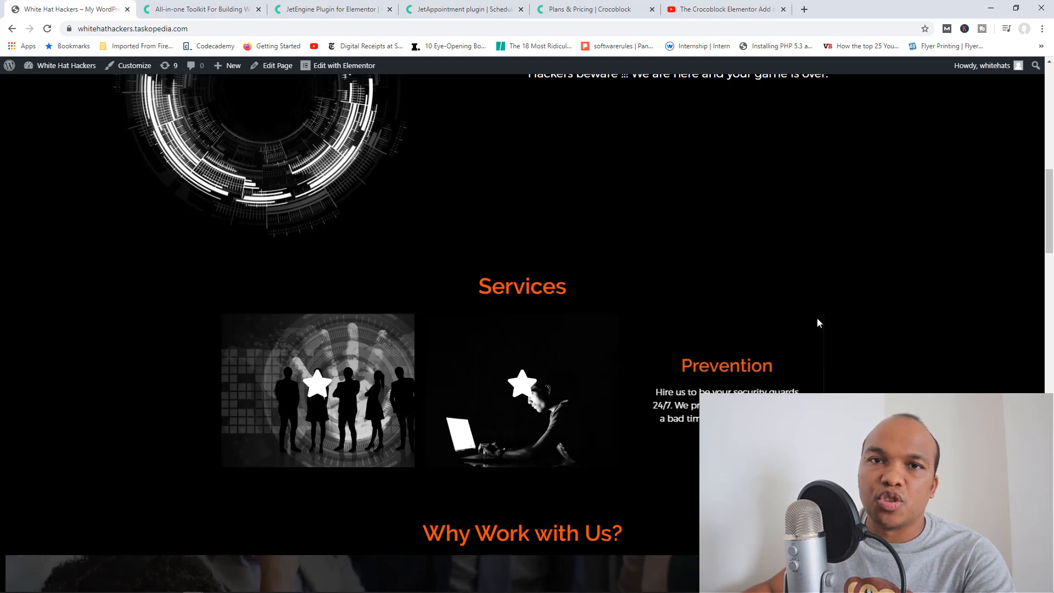
{"action": "scroll", "coordinate": [782, 312], "scroll_direction": "down", "scroll_amount": 6}
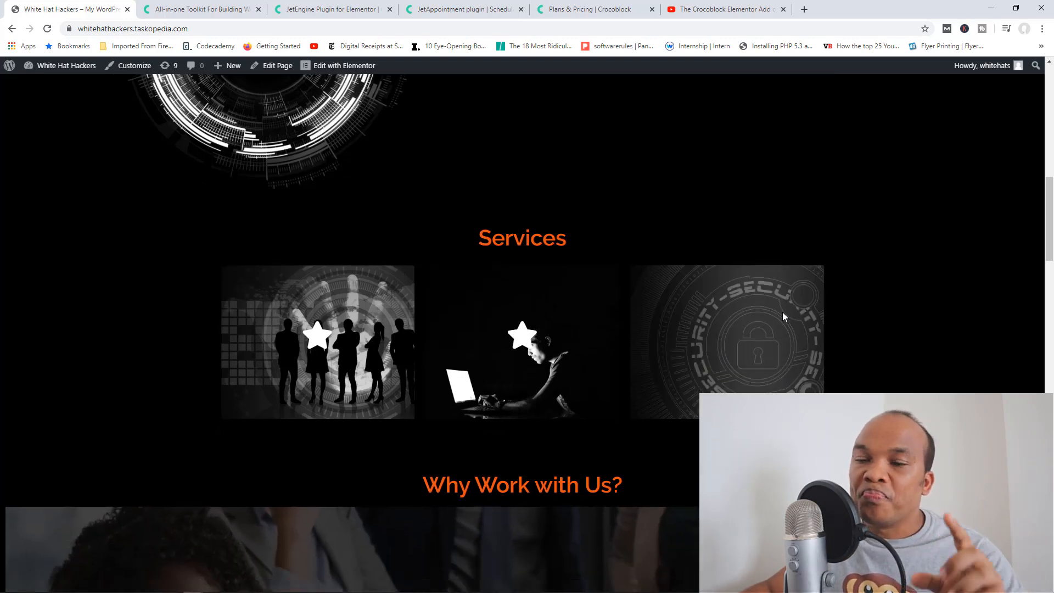
{"action": "scroll", "coordinate": [782, 311], "scroll_direction": "down", "scroll_amount": 8}
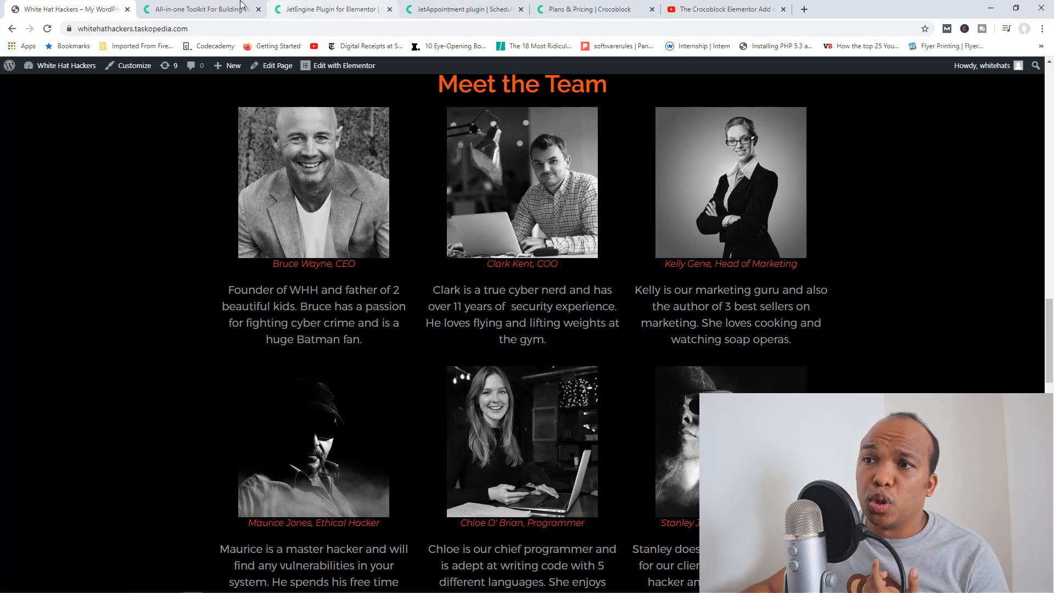
Step: Glance at the Crocoblock home page, then return to White Hat Hackers and scroll back up
{"action": "left_click", "coordinate": [222, 7]}
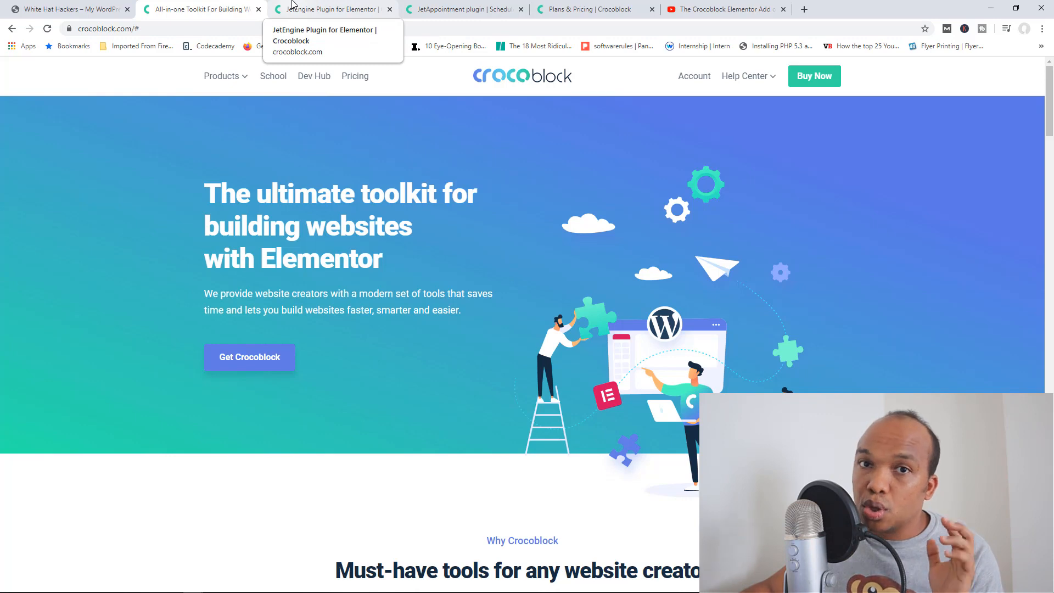
{"action": "left_click", "coordinate": [94, 4]}
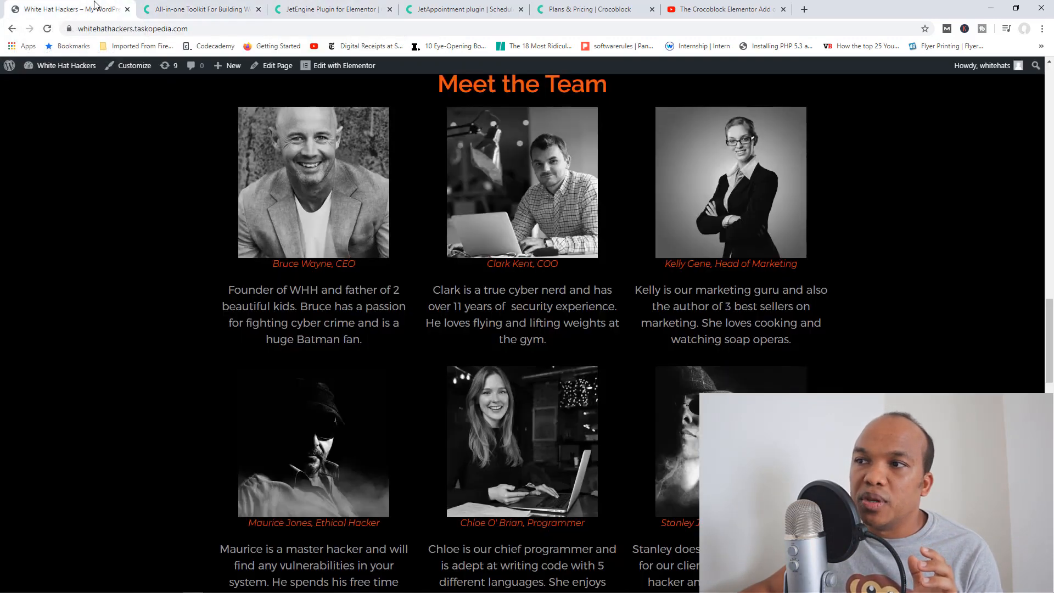
{"action": "scroll", "coordinate": [513, 212], "scroll_direction": "up", "scroll_amount": 2}
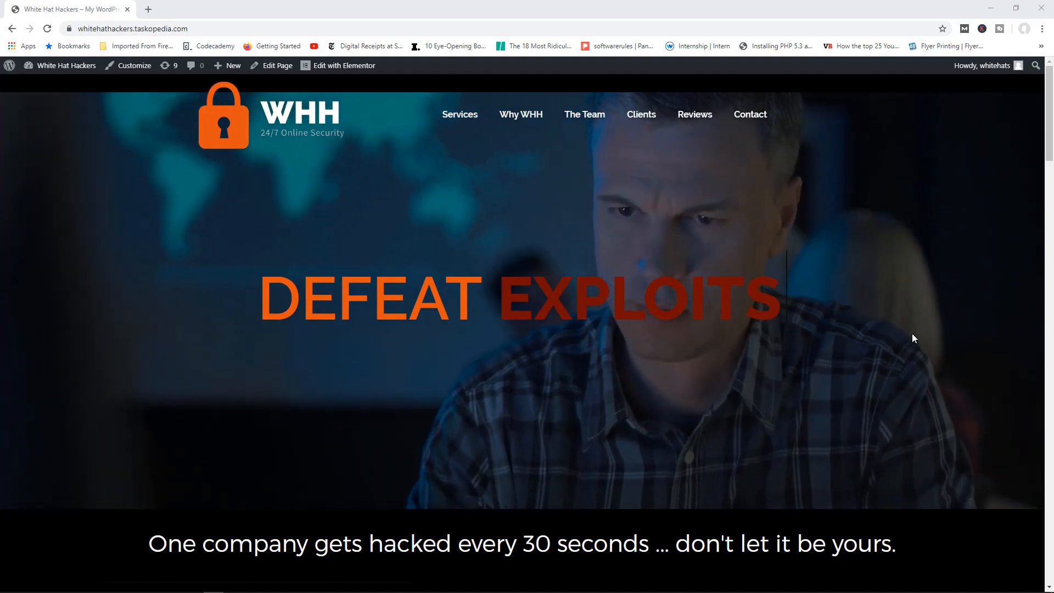
Step: Browse the home page down to Meet the Team, then choose Dashboard from the site-name admin bar menu
{"action": "scroll", "coordinate": [904, 333], "scroll_direction": "down", "scroll_amount": 13}
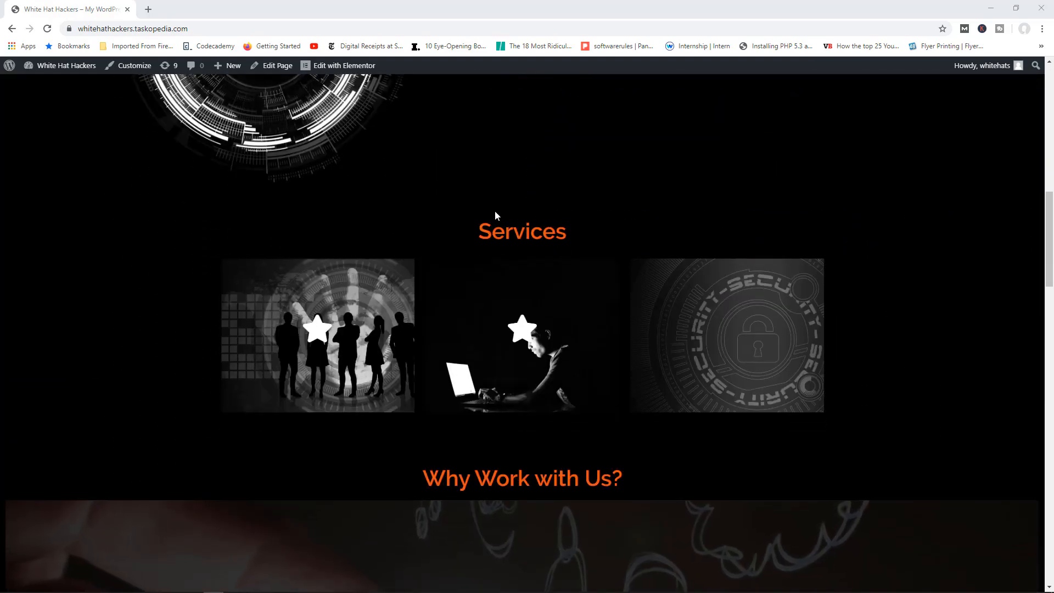
{"action": "mouse_move", "coordinate": [347, 340]}
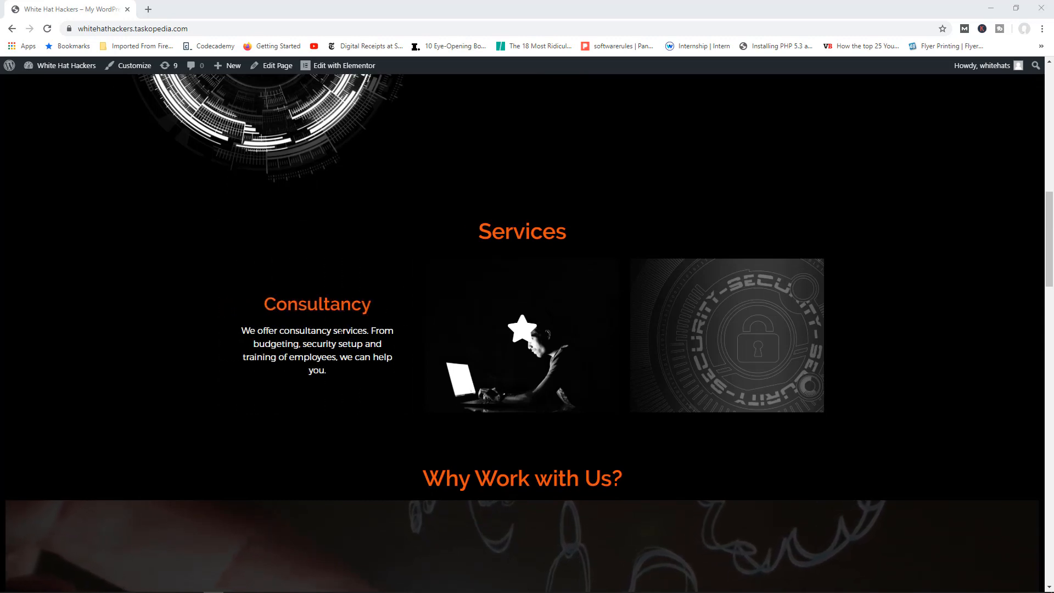
{"action": "mouse_move", "coordinate": [724, 350]}
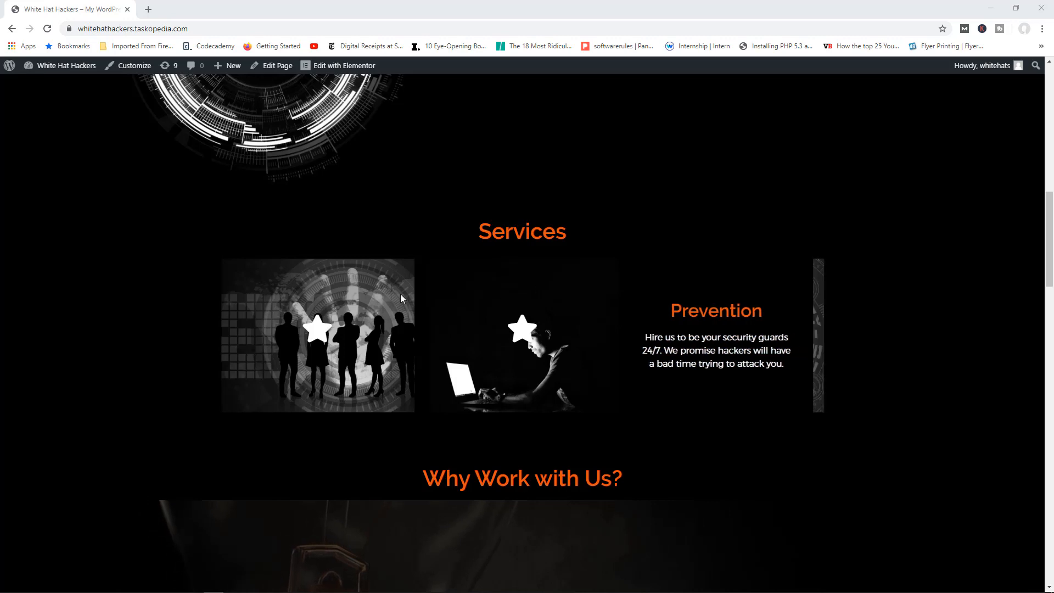
{"action": "mouse_move", "coordinate": [539, 337]}
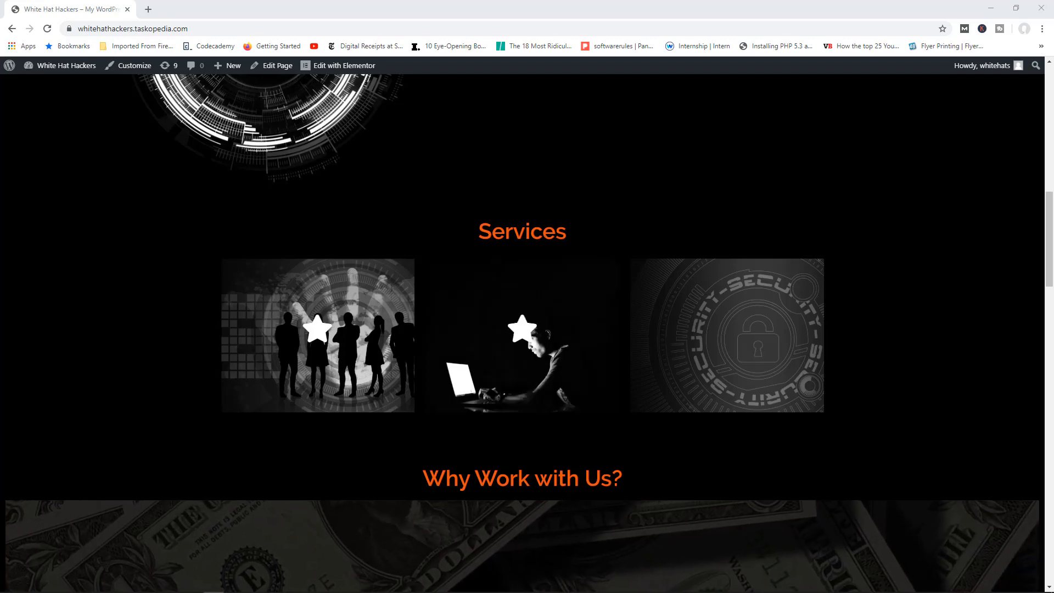
{"action": "mouse_move", "coordinate": [738, 275]}
{"action": "scroll", "coordinate": [900, 304], "scroll_direction": "down", "scroll_amount": 10}
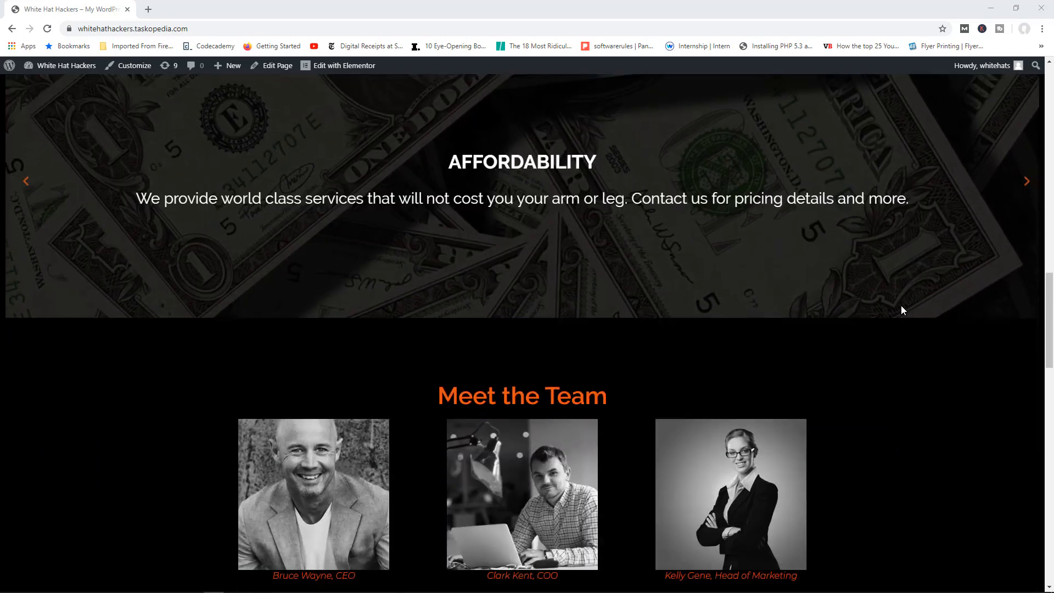
{"action": "scroll", "coordinate": [900, 310], "scroll_direction": "down", "scroll_amount": 4}
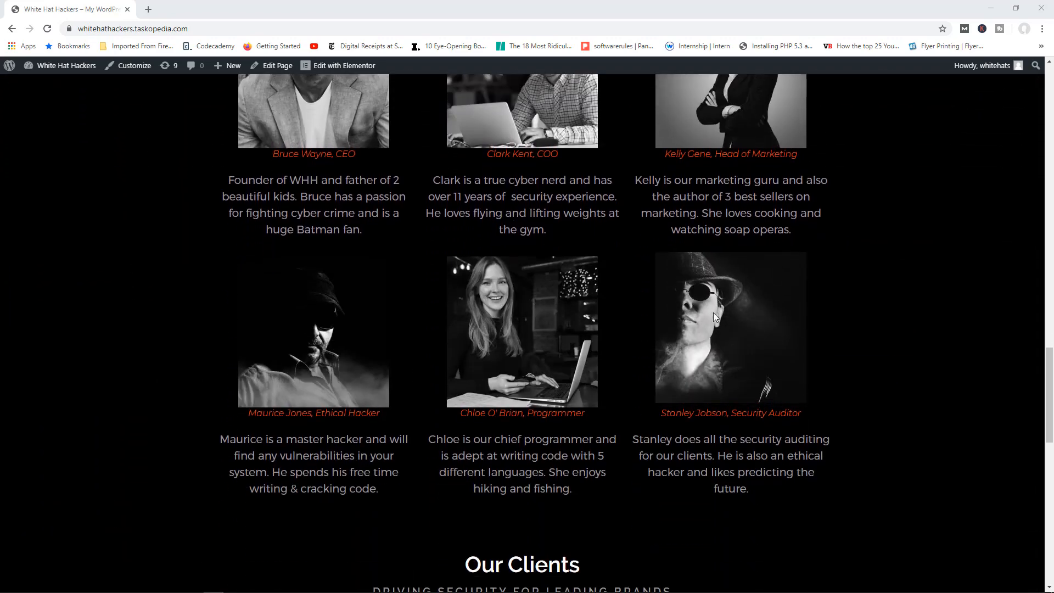
{"action": "scroll", "coordinate": [379, 308], "scroll_direction": "up", "scroll_amount": 14}
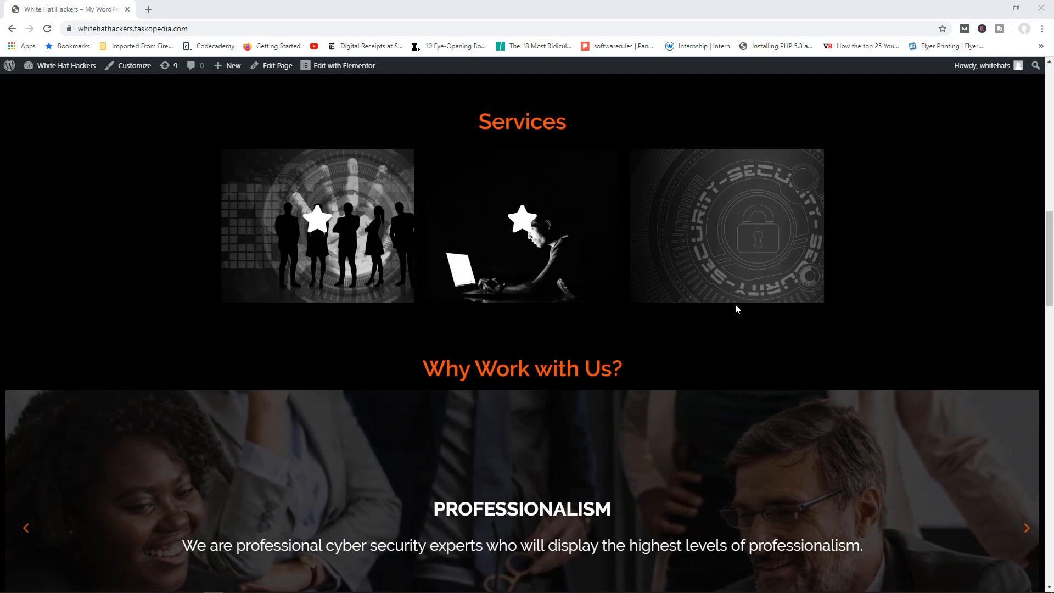
{"action": "scroll", "coordinate": [791, 266], "scroll_direction": "down", "scroll_amount": 12}
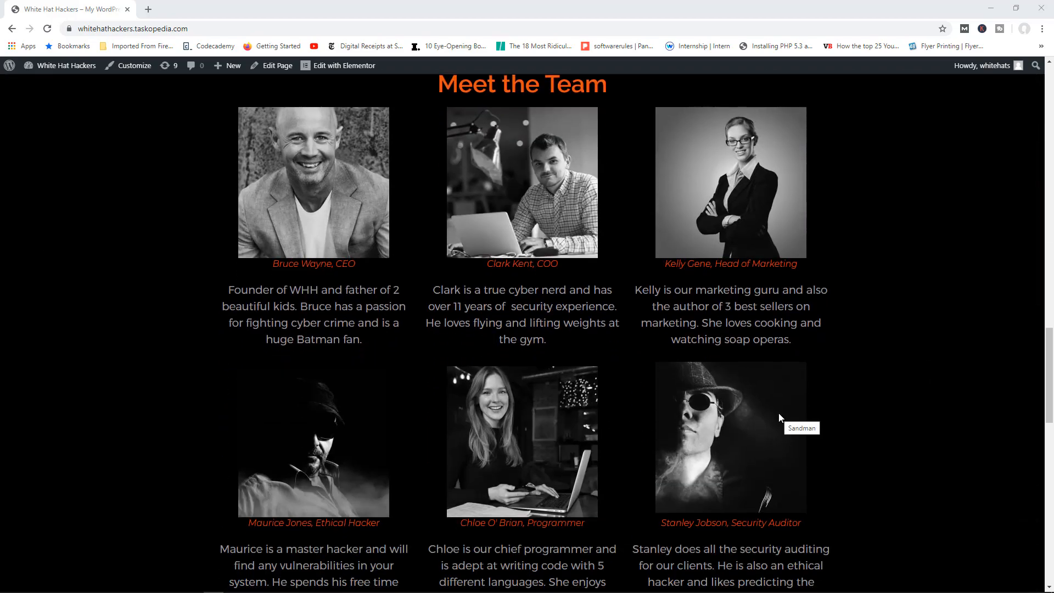
{"action": "scroll", "coordinate": [781, 417], "scroll_direction": "down", "scroll_amount": 3}
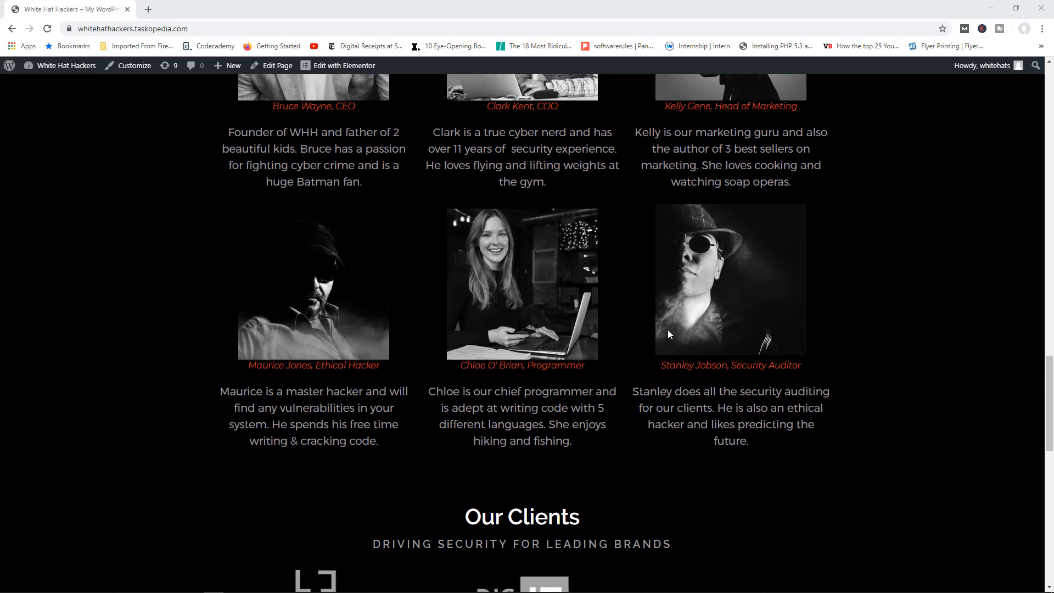
{"action": "scroll", "coordinate": [667, 329], "scroll_direction": "up", "scroll_amount": 8}
{"action": "left_click", "coordinate": [68, 68]}
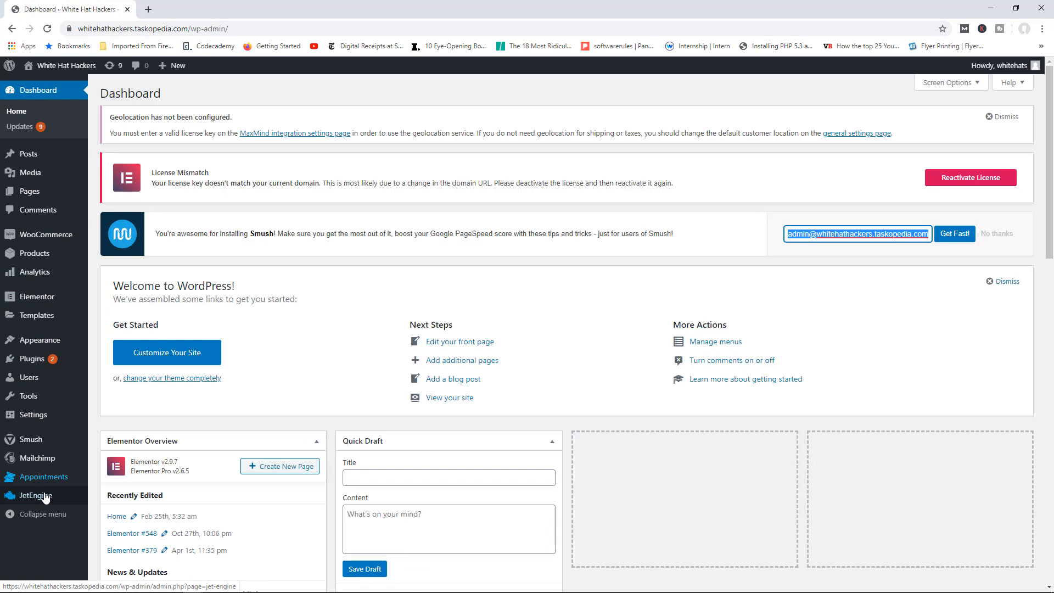
Step: Open the JetEngine dashboard, then its Post Types list
{"action": "mouse_move", "coordinate": [46, 498]}
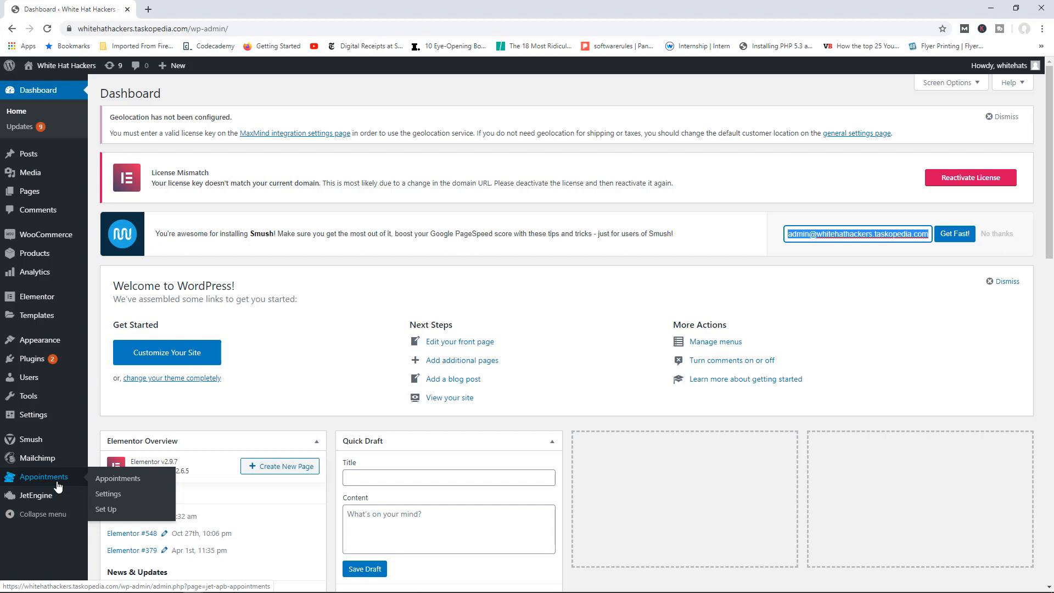
{"action": "left_click", "coordinate": [48, 498]}
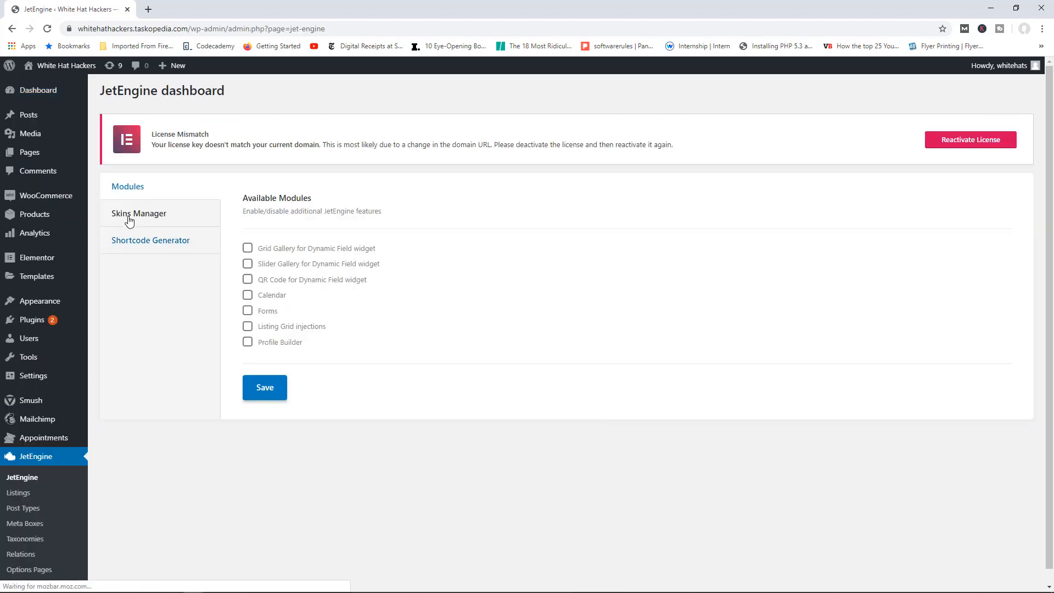
{"action": "scroll", "coordinate": [55, 500], "scroll_direction": "down", "scroll_amount": 1}
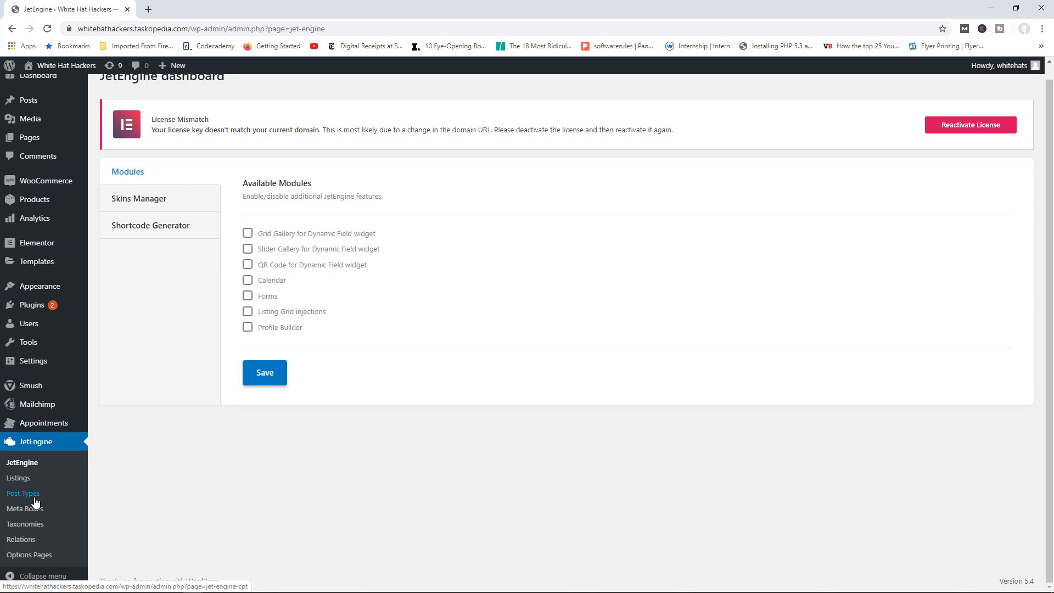
{"action": "left_click", "coordinate": [35, 502]}
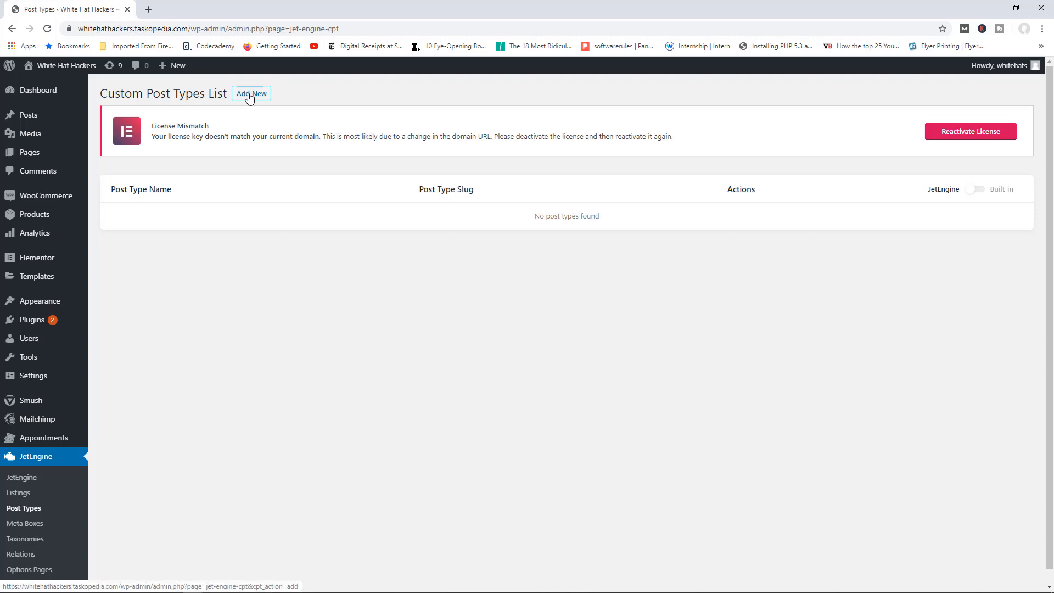
Step: Create a JetEngine custom post type named Services
{"action": "left_click", "coordinate": [249, 97]}
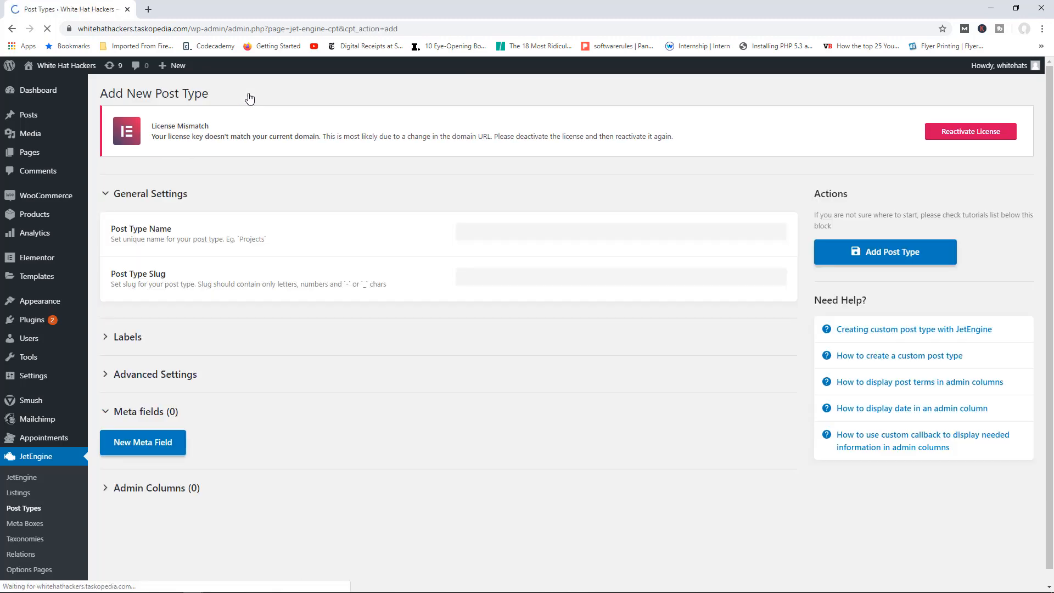
{"action": "left_click", "coordinate": [524, 234]}
{"action": "left_click", "coordinate": [496, 257]}
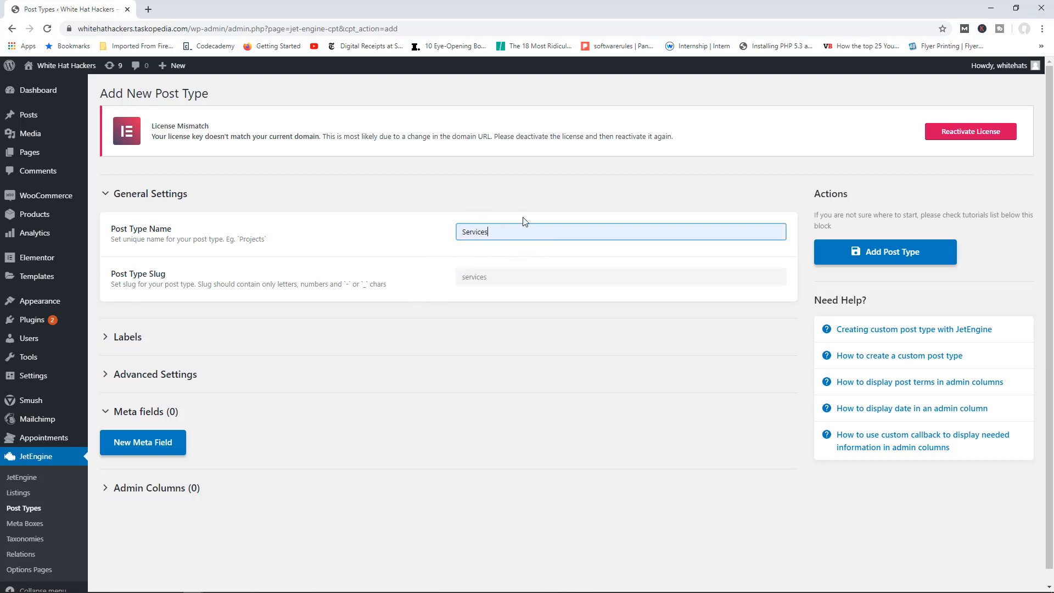
{"action": "left_click", "coordinate": [885, 251]}
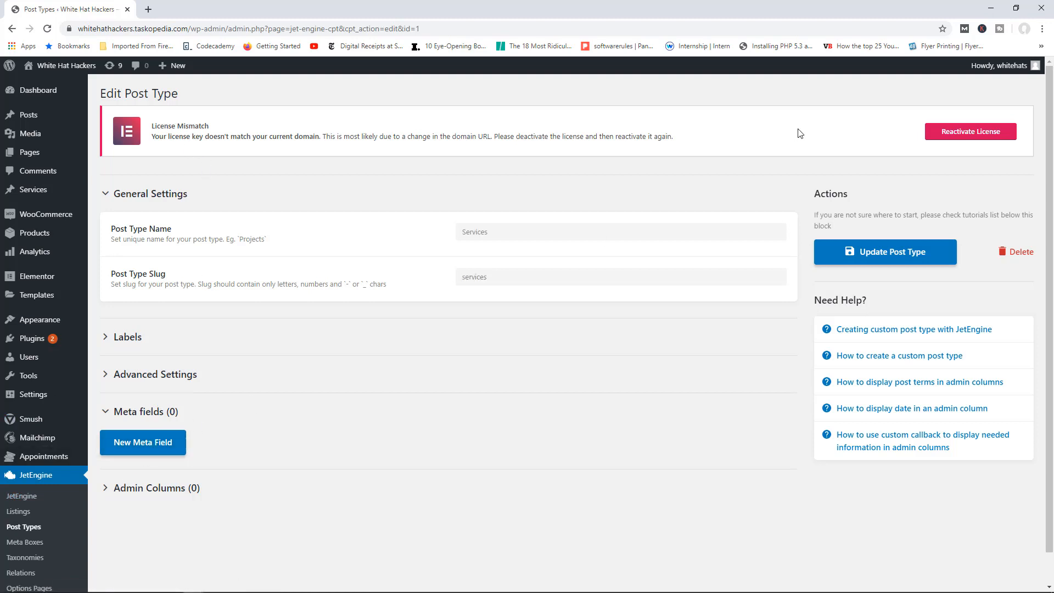
{"action": "left_click", "coordinate": [34, 529]}
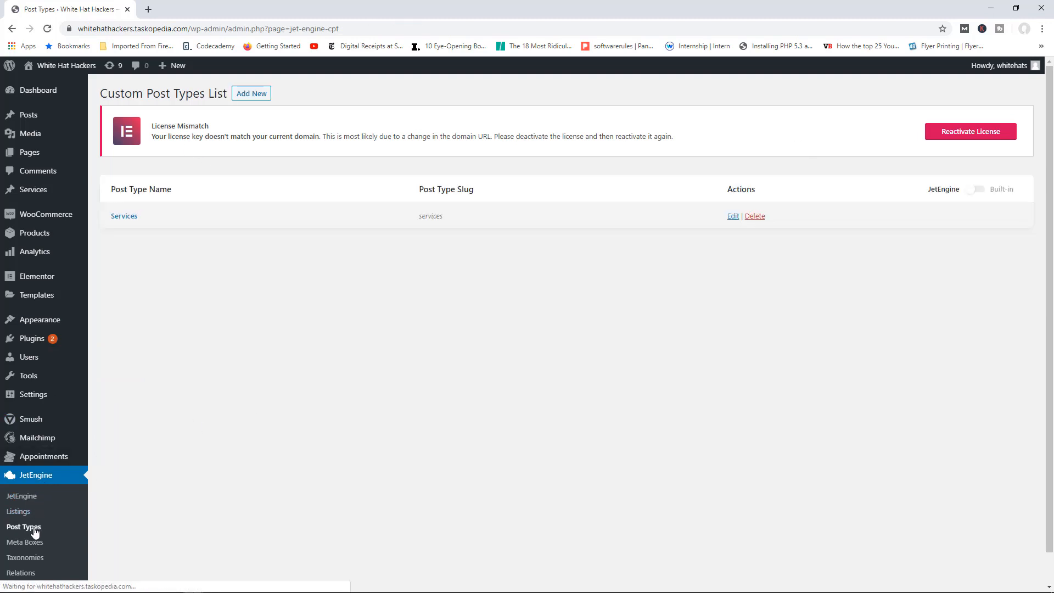
Step: Create the Experts custom post type, then return to the JetEngine modules page
{"action": "left_click", "coordinate": [250, 94]}
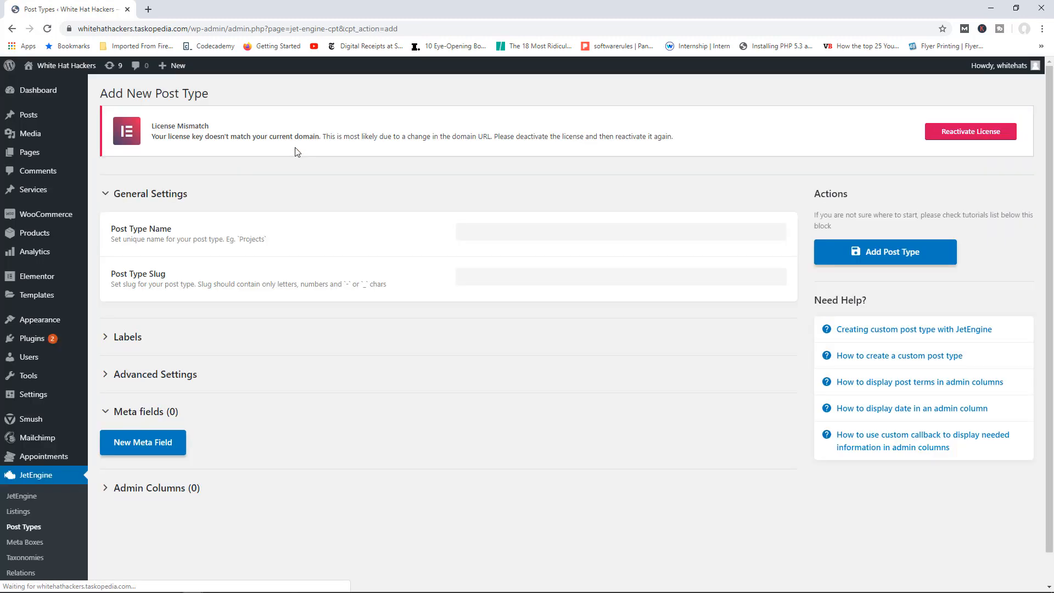
{"action": "left_click", "coordinate": [498, 232]}
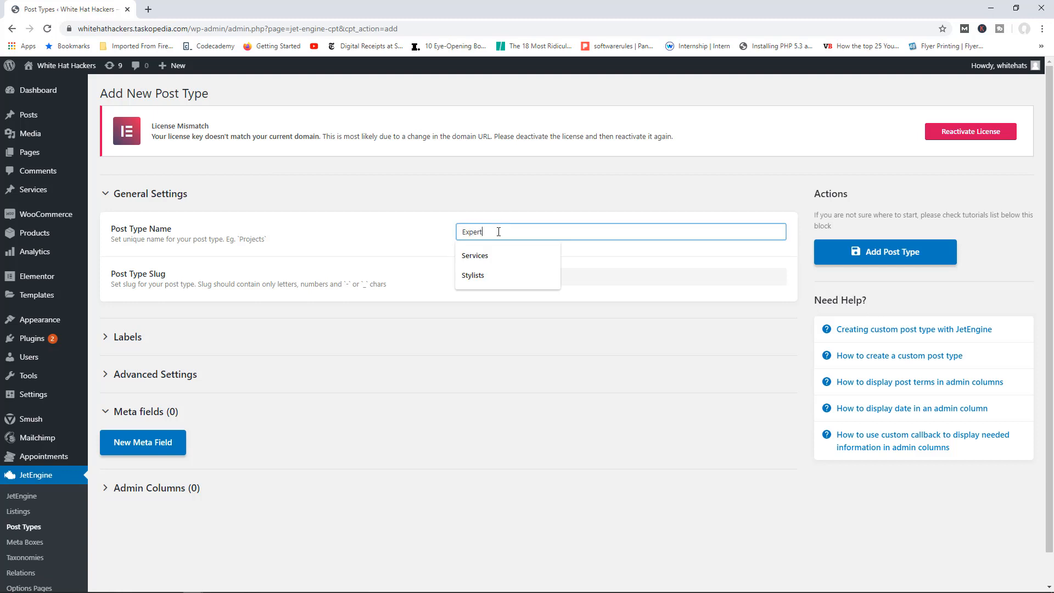
{"action": "left_click", "coordinate": [902, 256]}
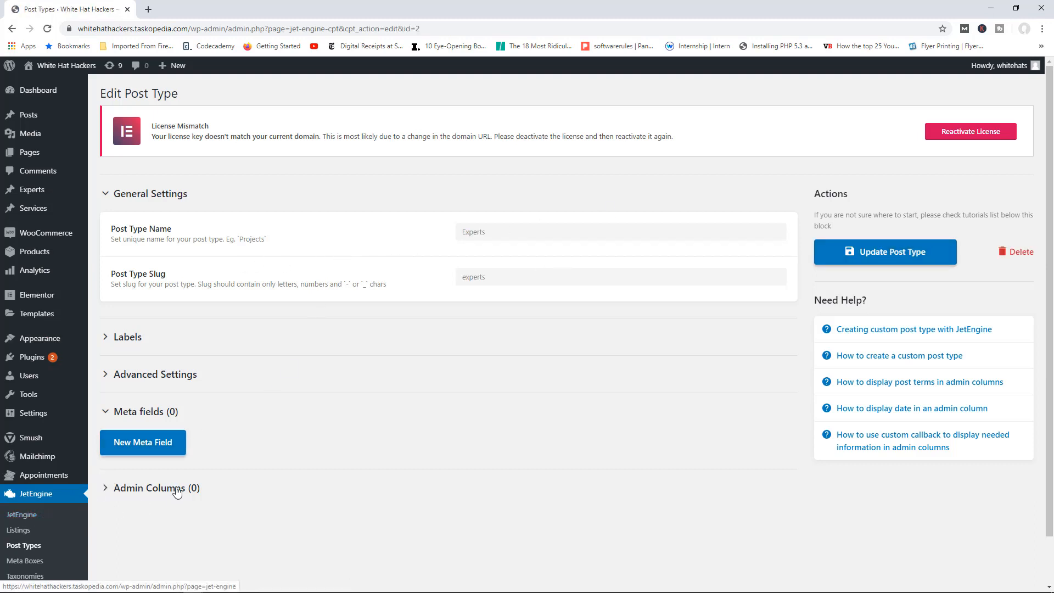
{"action": "scroll", "coordinate": [240, 459], "scroll_direction": "down", "scroll_amount": 1}
{"action": "scroll", "coordinate": [242, 460], "scroll_direction": "down", "scroll_amount": 1}
{"action": "left_click", "coordinate": [22, 462]}
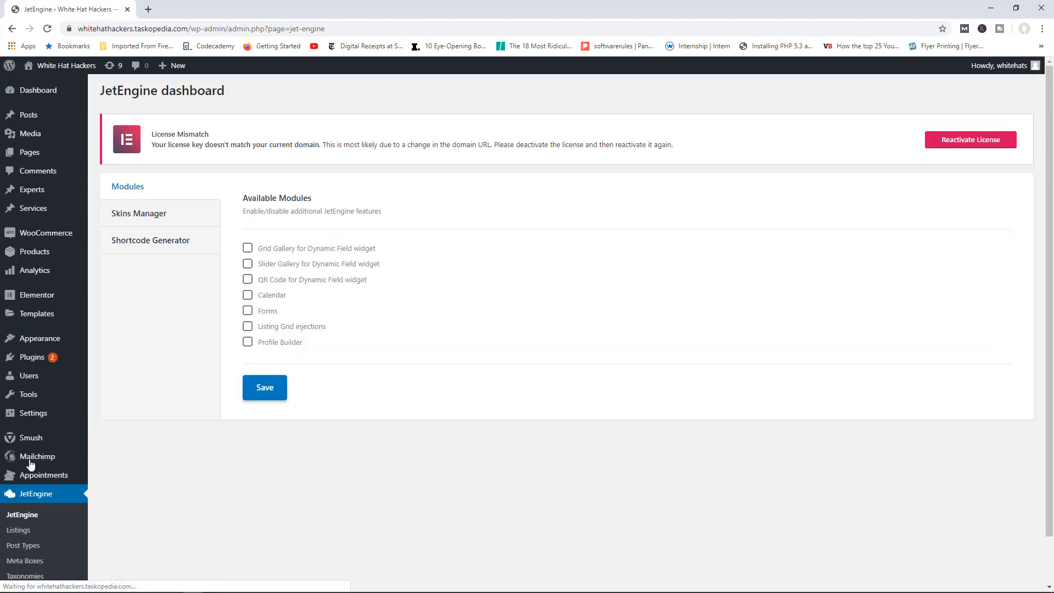
Step: Tick the Forms module on the JetEngine Modules tab and save the settings
{"action": "left_click", "coordinate": [248, 313]}
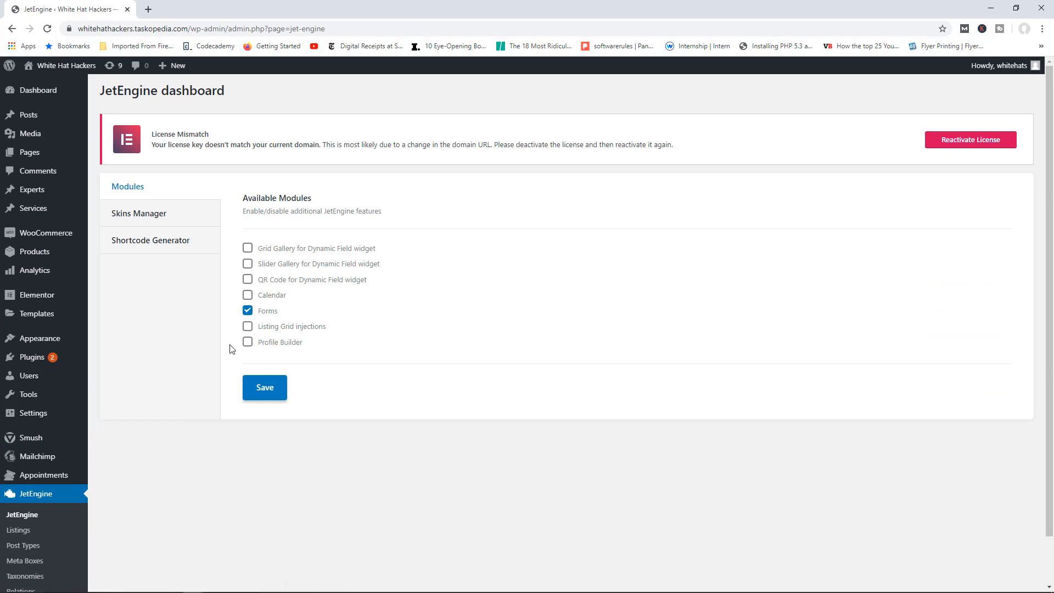
{"action": "left_click", "coordinate": [271, 389]}
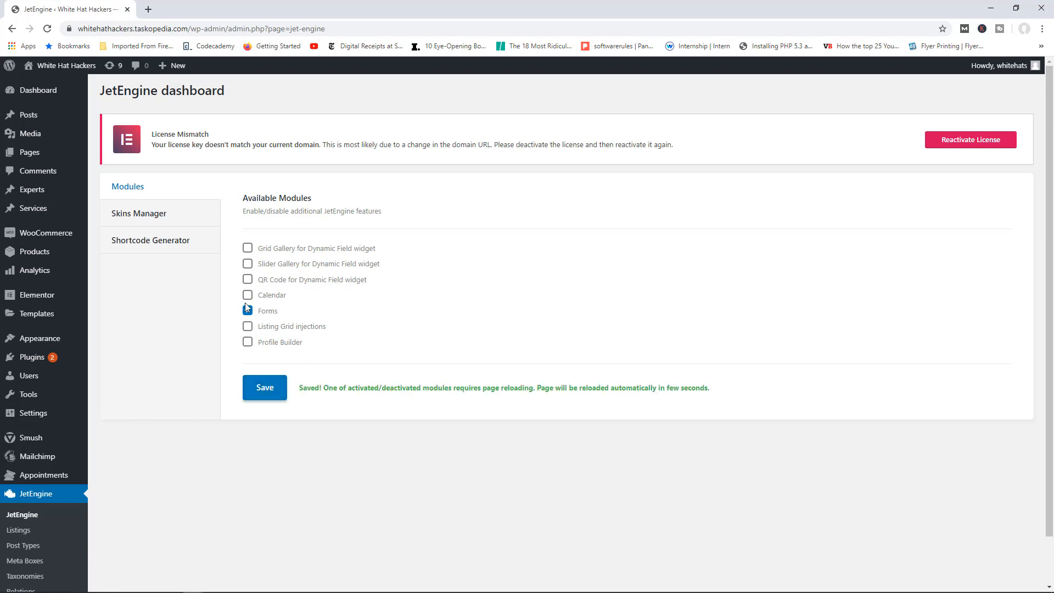
{"action": "mouse_move", "coordinate": [34, 196]}
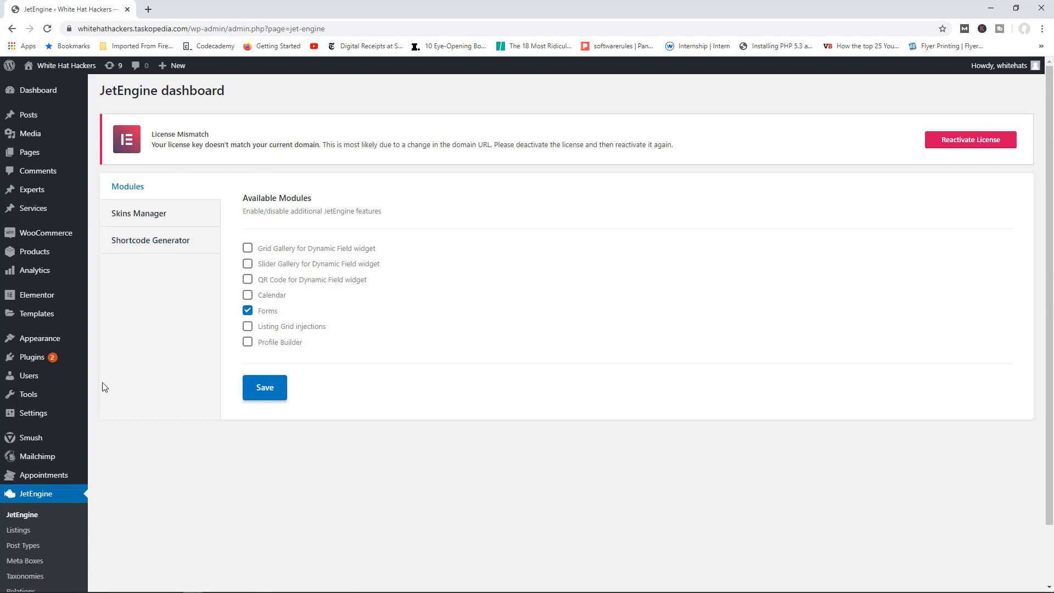
{"action": "mouse_move", "coordinate": [61, 482]}
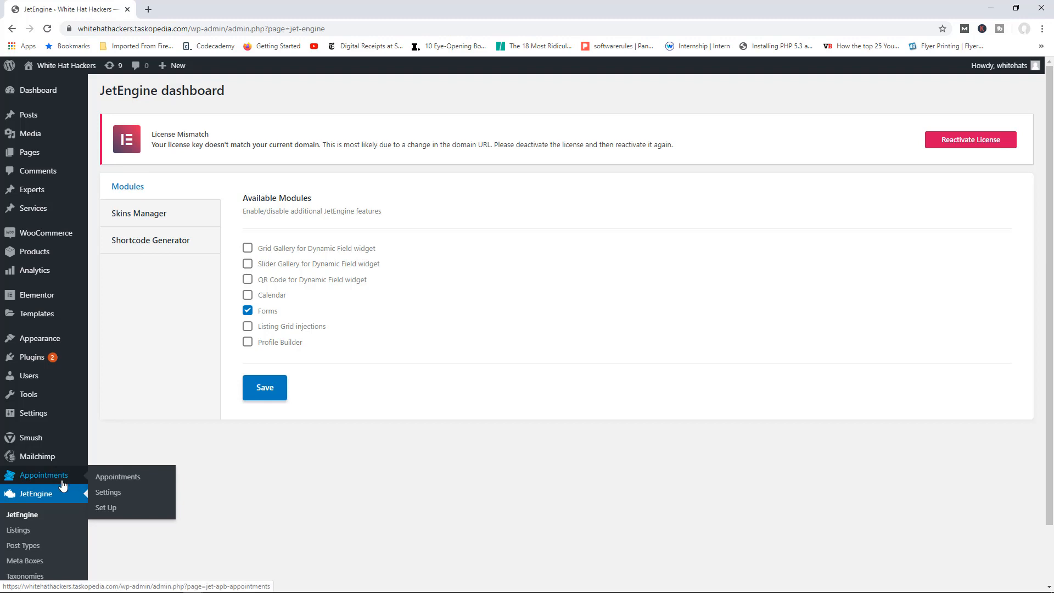
Step: In the appointments Set Up wizard, choose Services for services, enable providers as Experts, and continue
{"action": "left_click", "coordinate": [105, 511]}
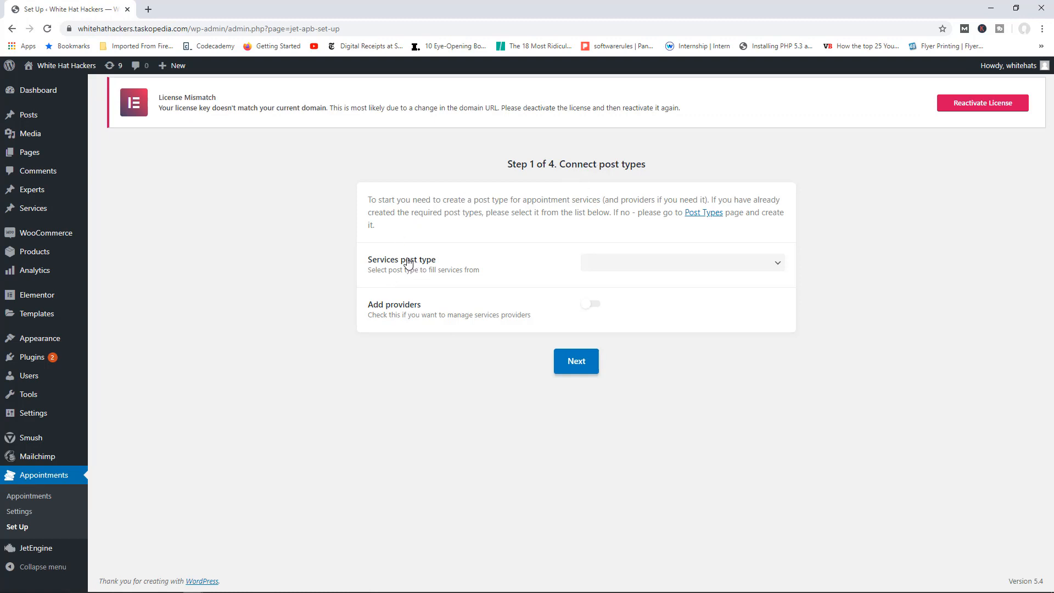
{"action": "left_click", "coordinate": [623, 266]}
{"action": "scroll", "coordinate": [625, 396], "scroll_direction": "down", "scroll_amount": 2}
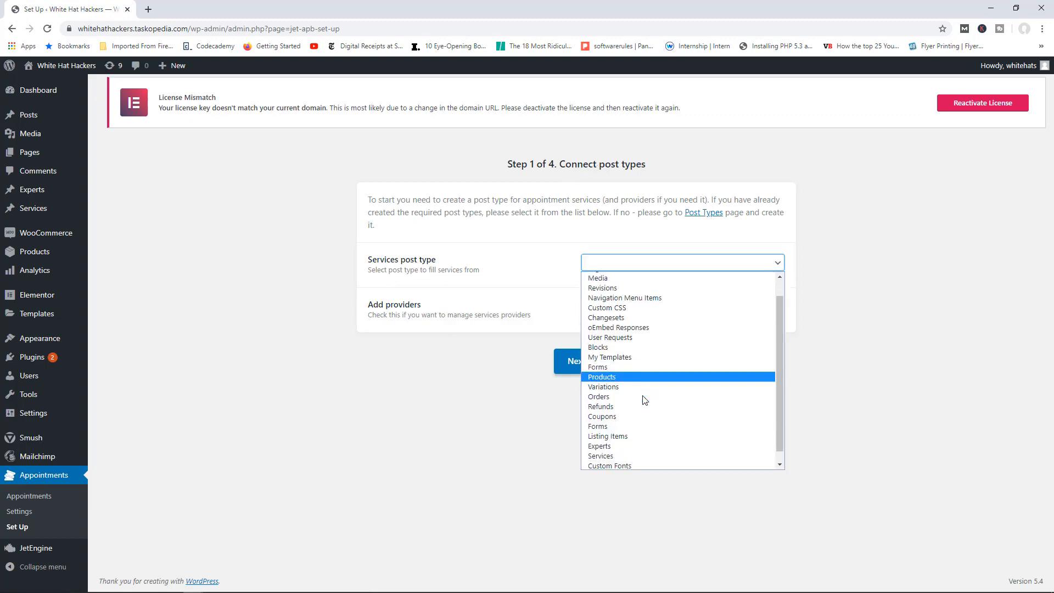
{"action": "left_click", "coordinate": [623, 442]}
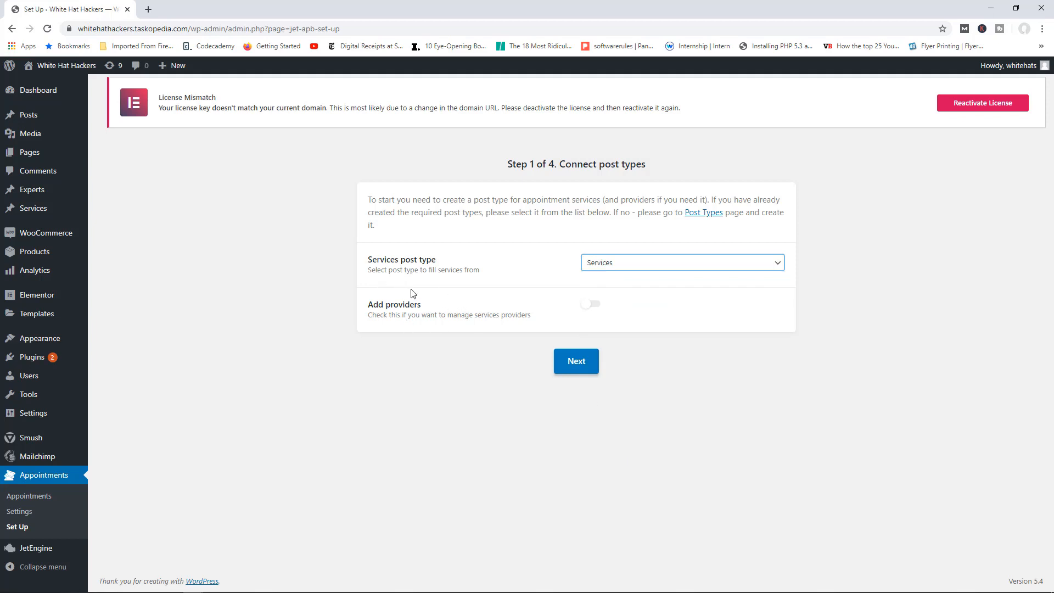
{"action": "left_click", "coordinate": [590, 305]}
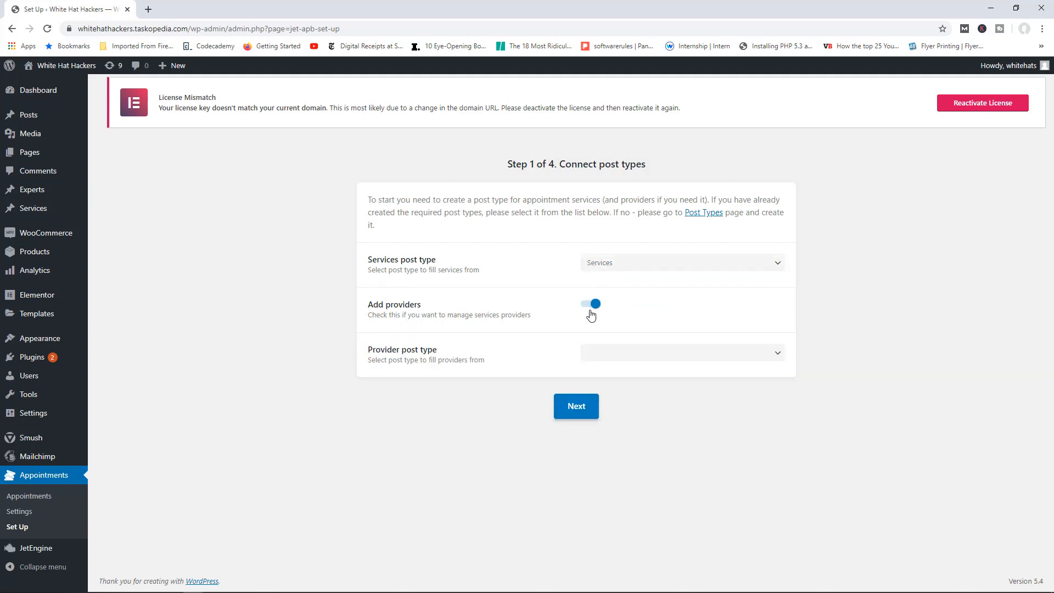
{"action": "left_click", "coordinate": [603, 352]}
{"action": "scroll", "coordinate": [626, 464], "scroll_direction": "down", "scroll_amount": 3}
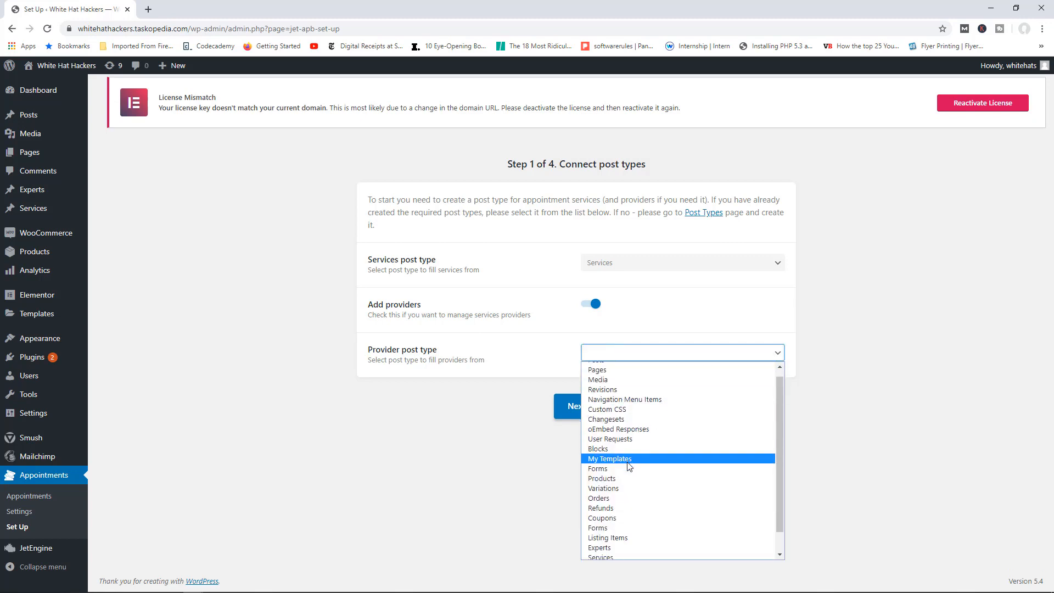
{"action": "left_click", "coordinate": [611, 525]}
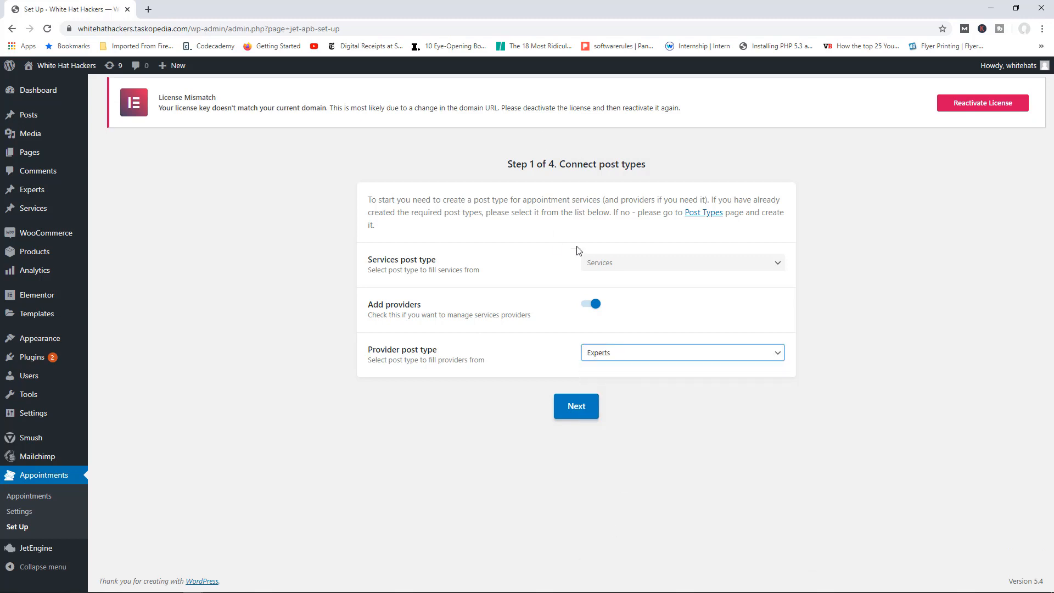
{"action": "left_click", "coordinate": [575, 406]}
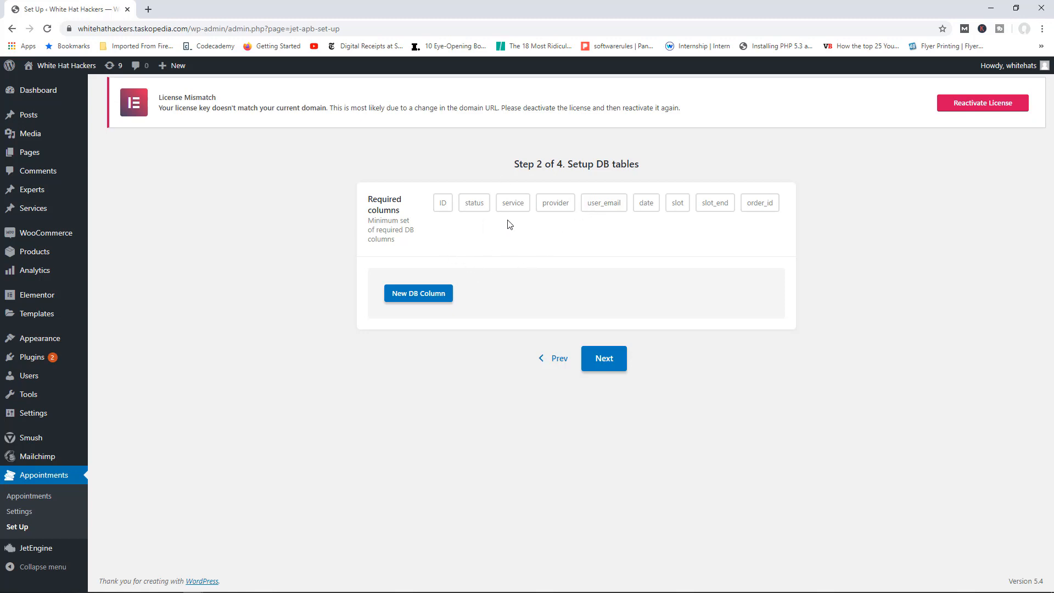
Step: Add two appointment DB columns, Number and Comments, then continue to the working hours step
{"action": "left_click", "coordinate": [431, 294]}
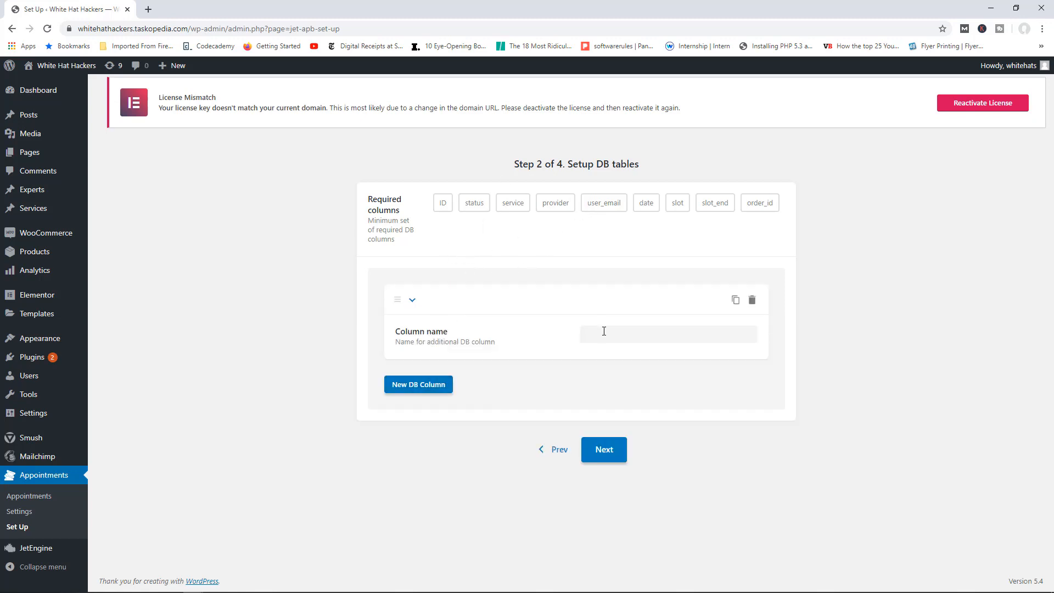
{"action": "left_click", "coordinate": [604, 331]}
{"action": "type", "text": "Nu,"}
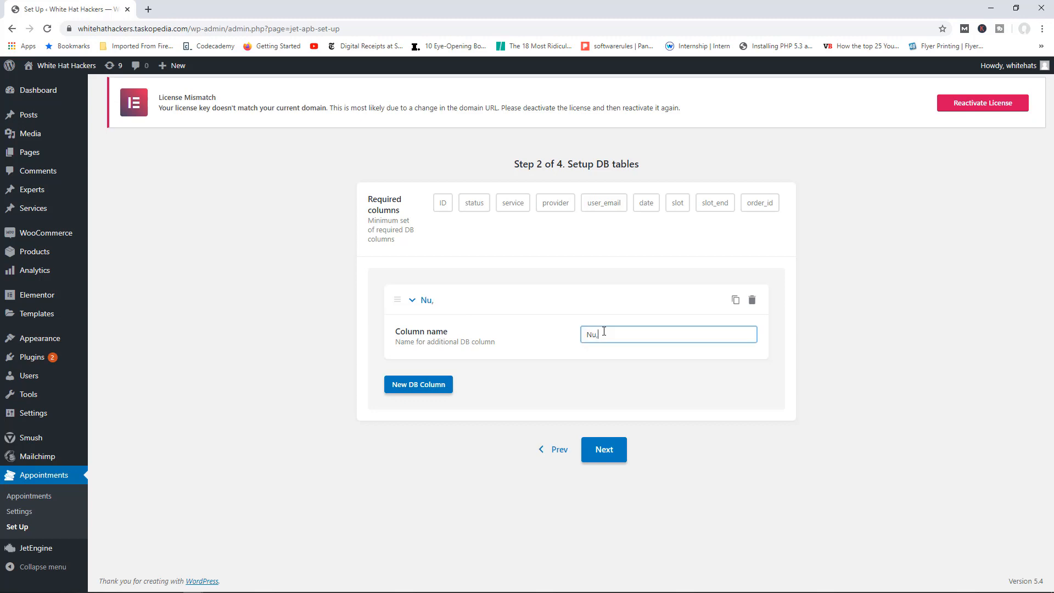
{"action": "type", "text": "ber"}
{"action": "left_click", "coordinate": [410, 386]}
{"action": "left_click", "coordinate": [609, 422]}
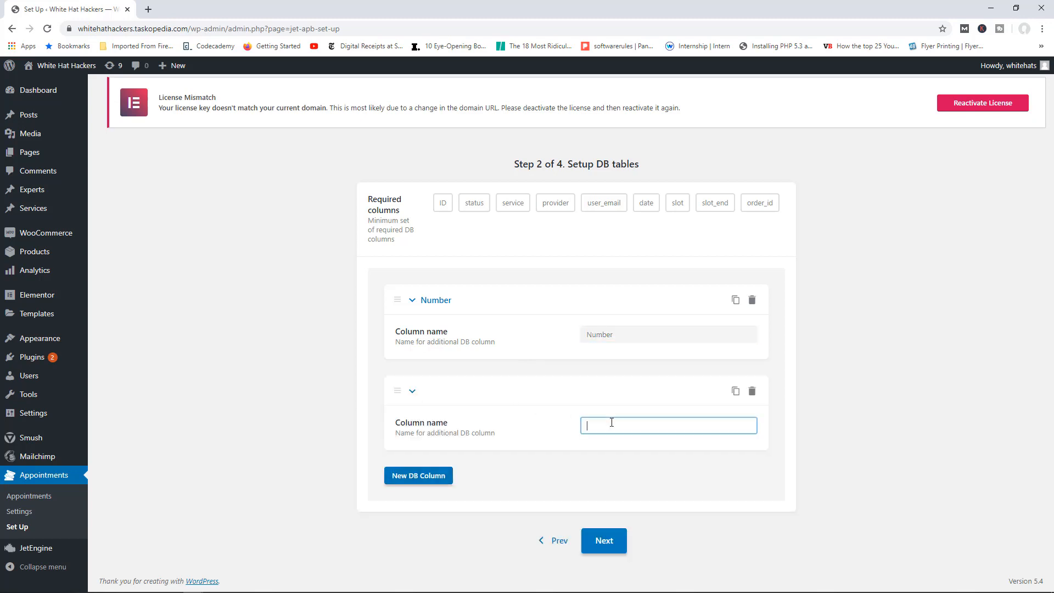
{"action": "type", "text": "Comments"}
{"action": "left_click", "coordinate": [604, 541]}
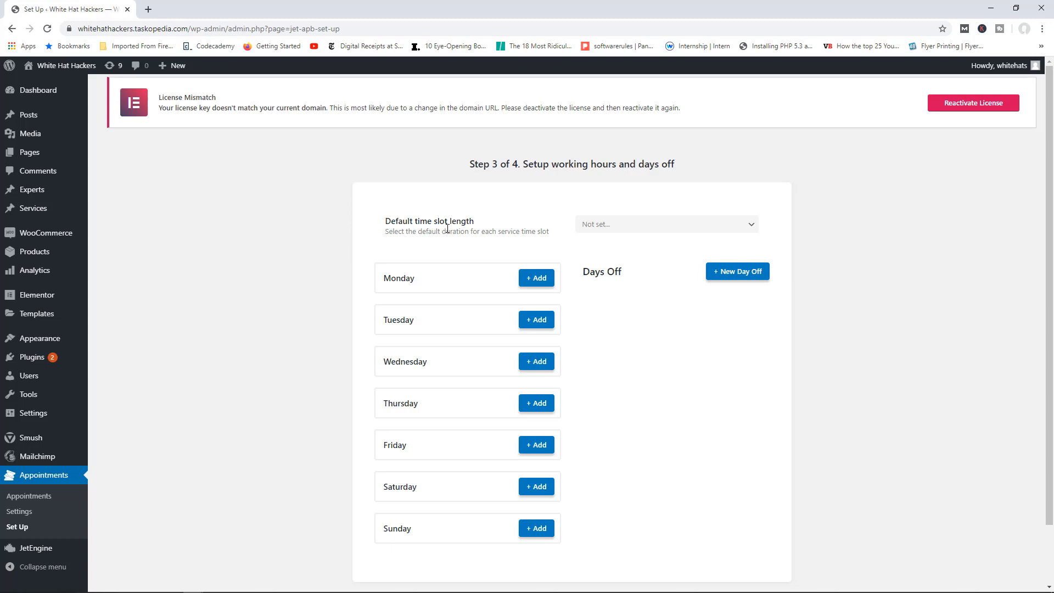
Step: Set the default time slot length to 1 hour and Monday's working hours to 9:00–21:00
{"action": "left_click", "coordinate": [625, 231]}
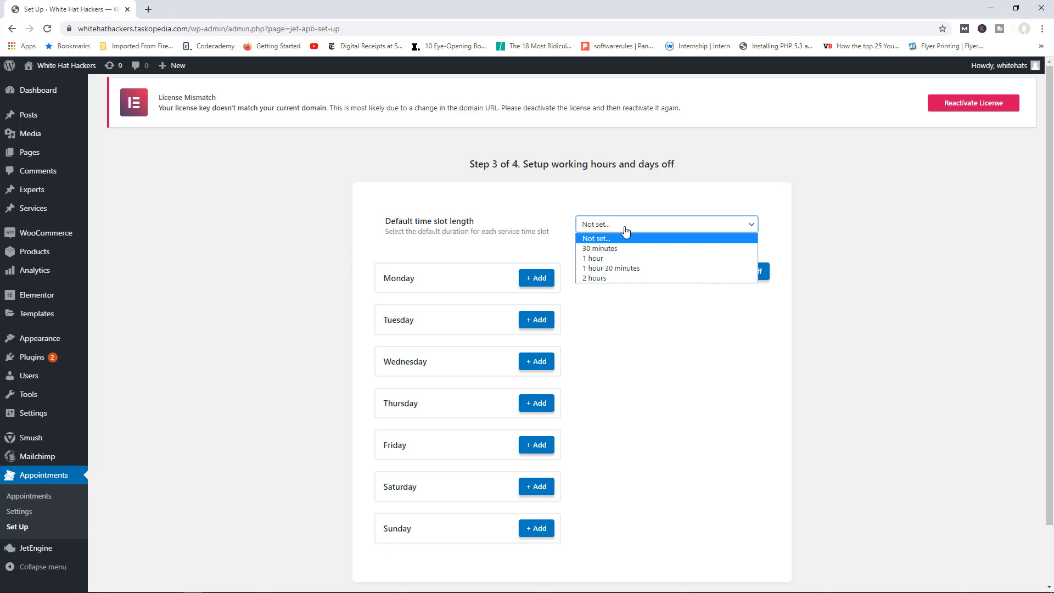
{"action": "left_click", "coordinate": [603, 259]}
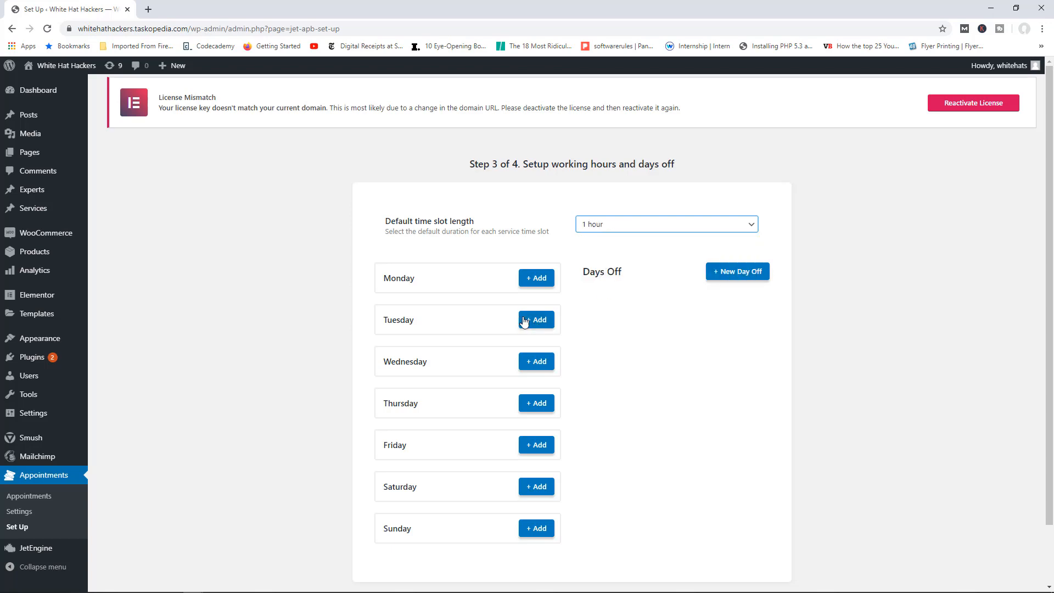
{"action": "scroll", "coordinate": [483, 256], "scroll_direction": "down", "scroll_amount": 2}
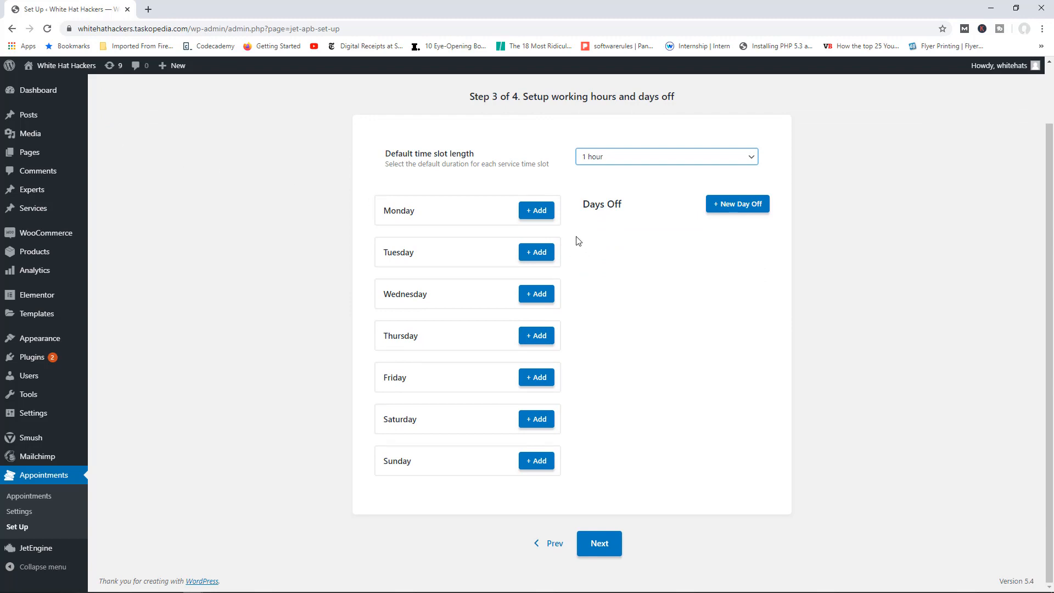
{"action": "left_click", "coordinate": [532, 212]}
{"action": "left_click", "coordinate": [564, 296]}
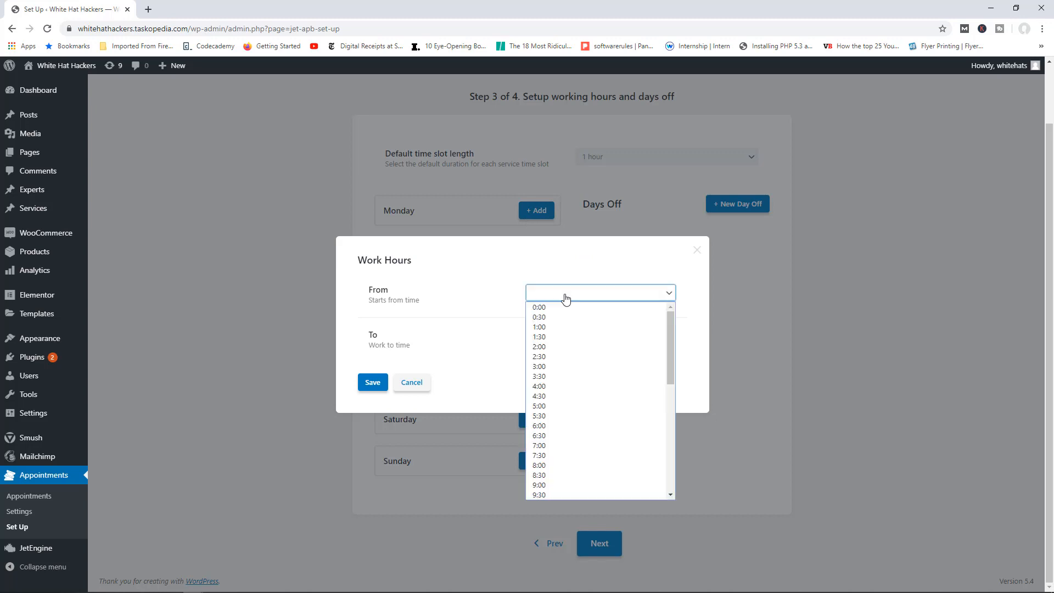
{"action": "scroll", "coordinate": [543, 384], "scroll_direction": "down", "scroll_amount": 5}
{"action": "scroll", "coordinate": [543, 375], "scroll_direction": "up", "scroll_amount": 3}
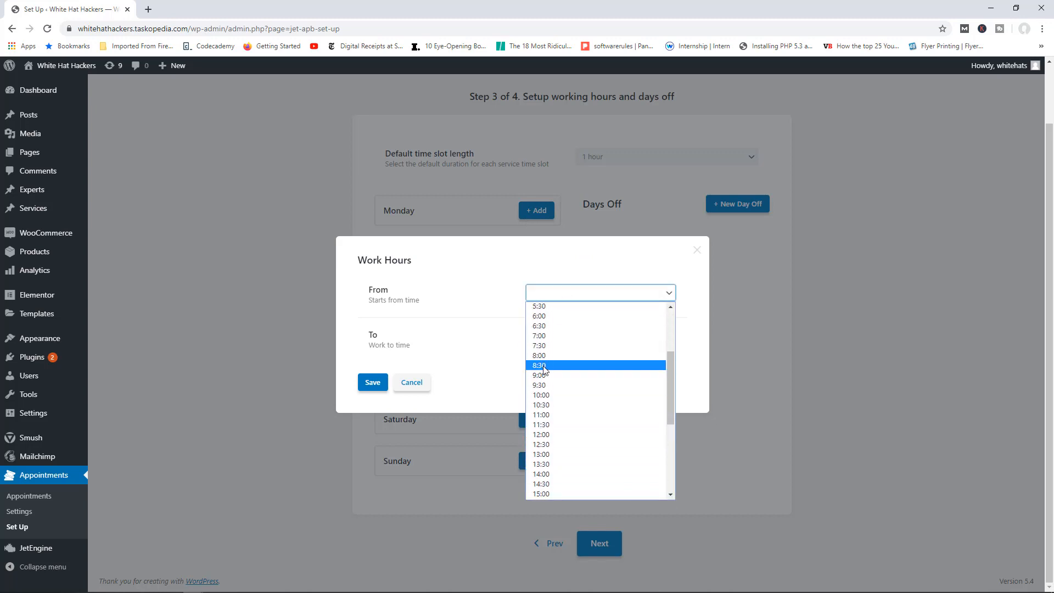
{"action": "left_click", "coordinate": [545, 378]}
{"action": "left_click", "coordinate": [609, 339]}
{"action": "scroll", "coordinate": [568, 451], "scroll_direction": "down", "scroll_amount": 5}
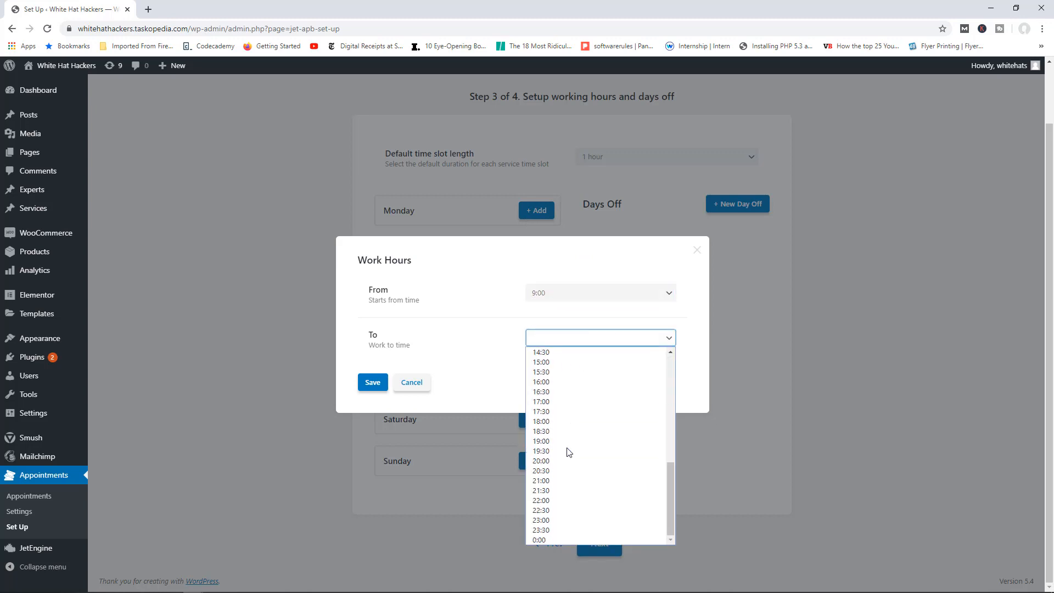
{"action": "left_click", "coordinate": [548, 480]}
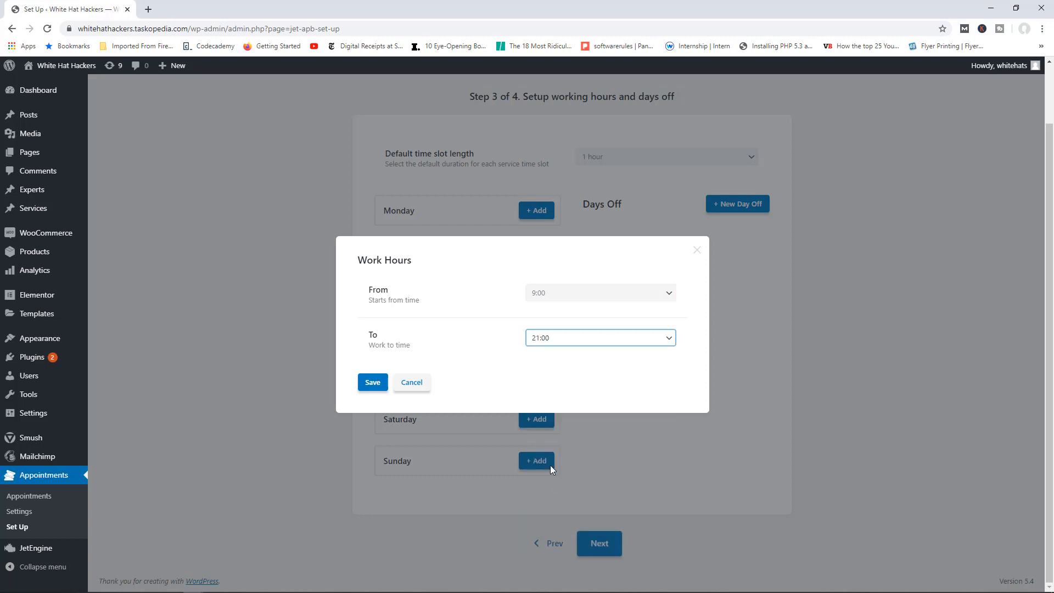
{"action": "left_click", "coordinate": [371, 385]}
Step: Add Wednesday working hours from 9:00 to 21:00
{"action": "left_click", "coordinate": [536, 316]}
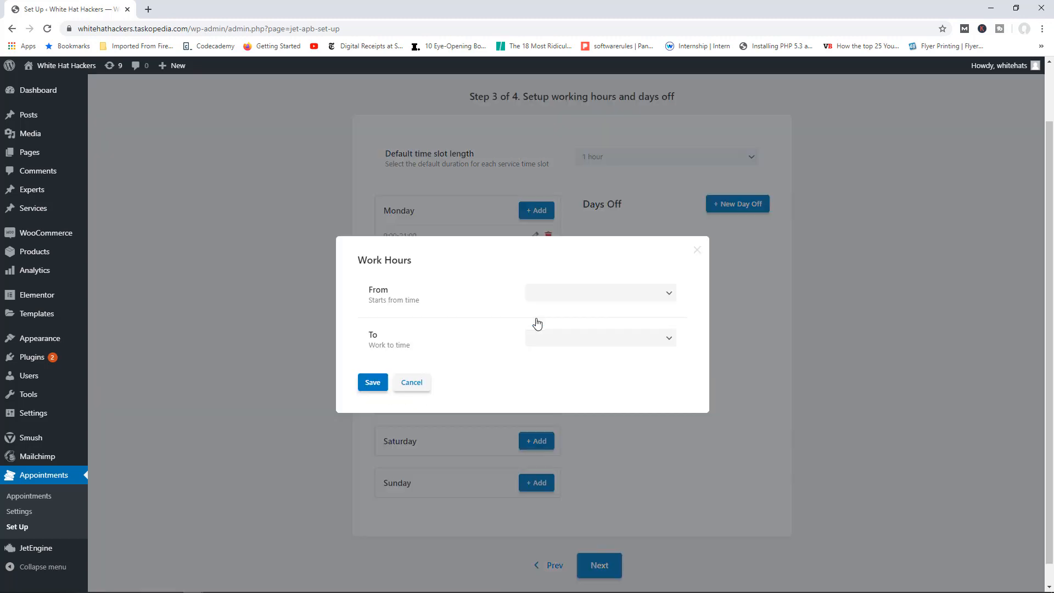
{"action": "left_click", "coordinate": [548, 302]}
{"action": "scroll", "coordinate": [565, 431], "scroll_direction": "down", "scroll_amount": 3}
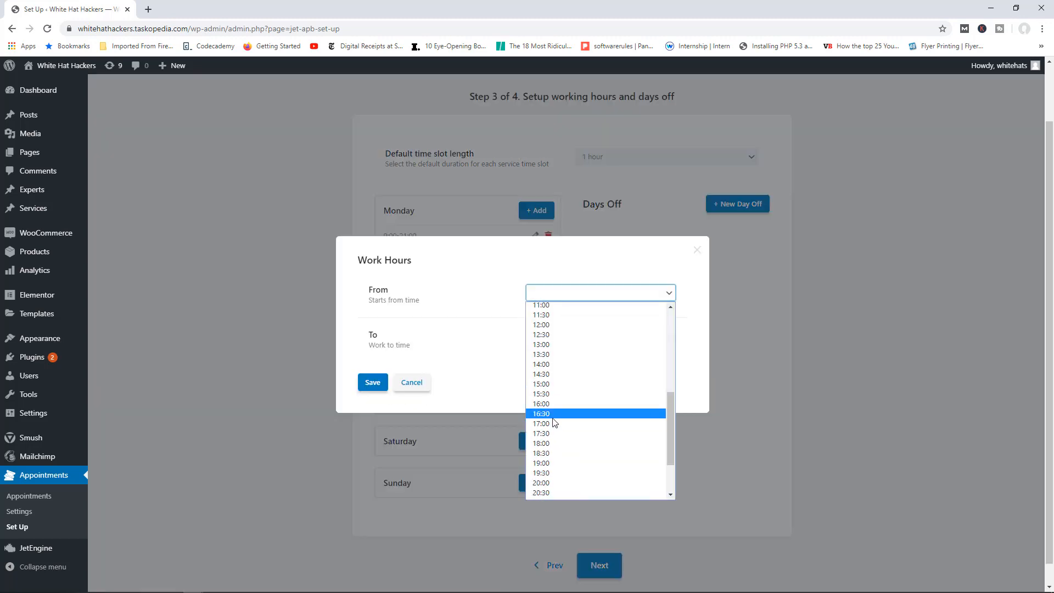
{"action": "scroll", "coordinate": [555, 423], "scroll_direction": "up", "scroll_amount": 3}
{"action": "scroll", "coordinate": [553, 427], "scroll_direction": "down", "scroll_amount": 3}
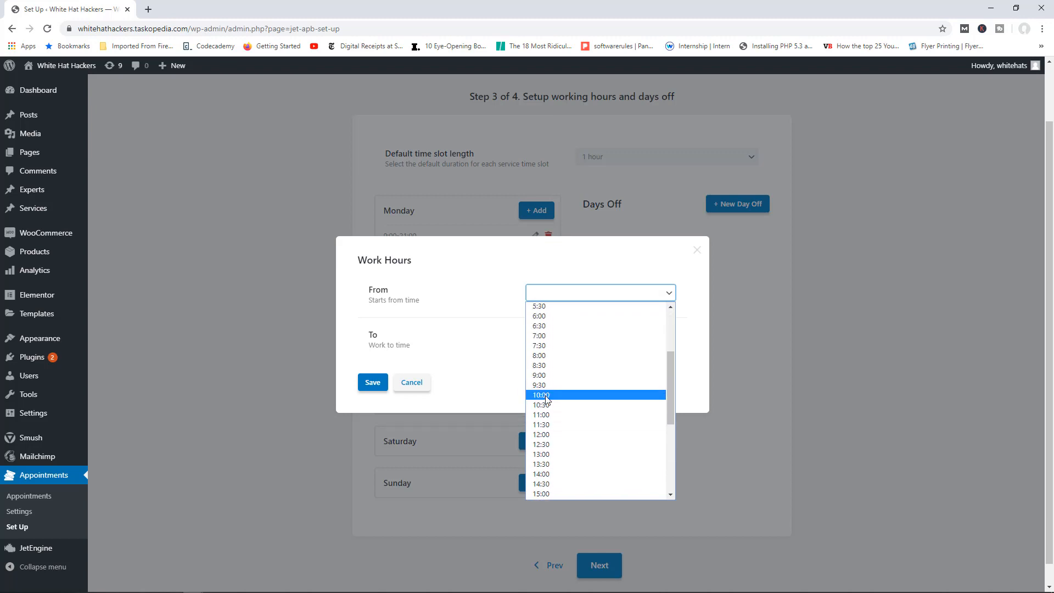
{"action": "left_click", "coordinate": [570, 375]}
{"action": "left_click", "coordinate": [571, 339]}
{"action": "scroll", "coordinate": [568, 417], "scroll_direction": "down", "scroll_amount": 5}
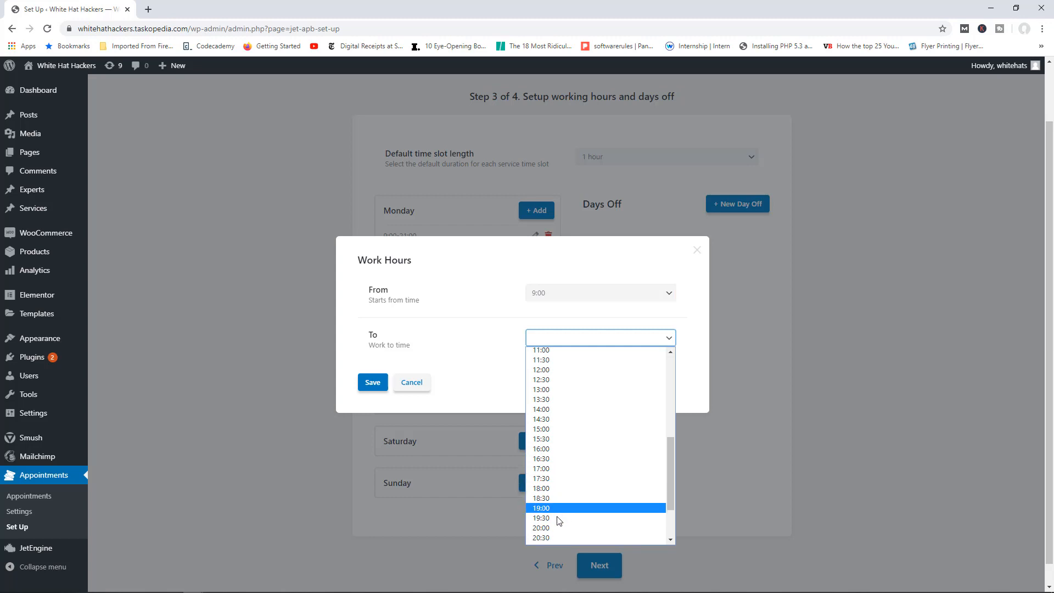
{"action": "scroll", "coordinate": [555, 521], "scroll_direction": "down", "scroll_amount": 2}
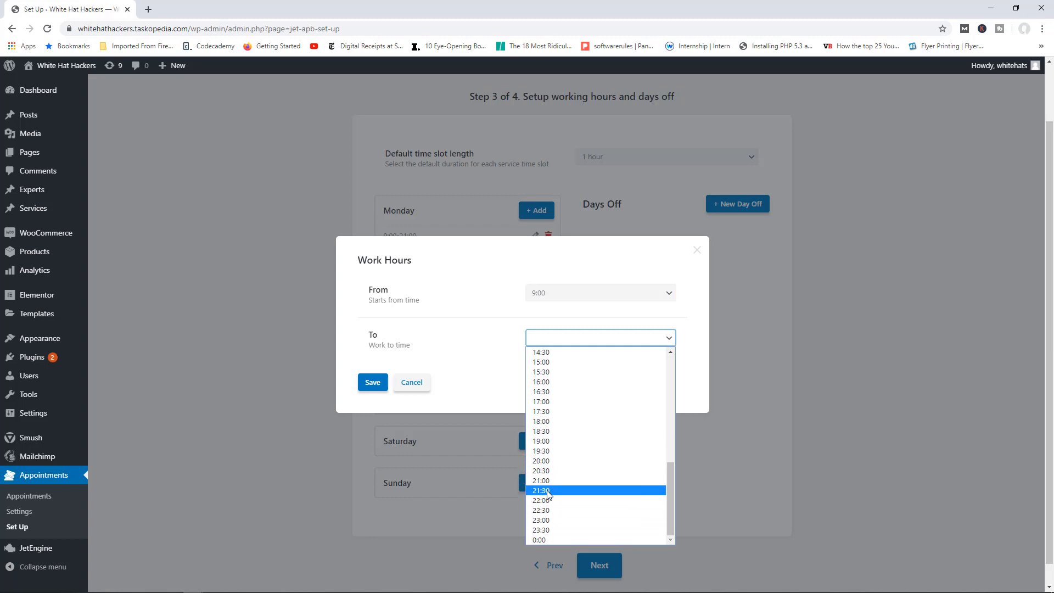
{"action": "left_click", "coordinate": [552, 480]}
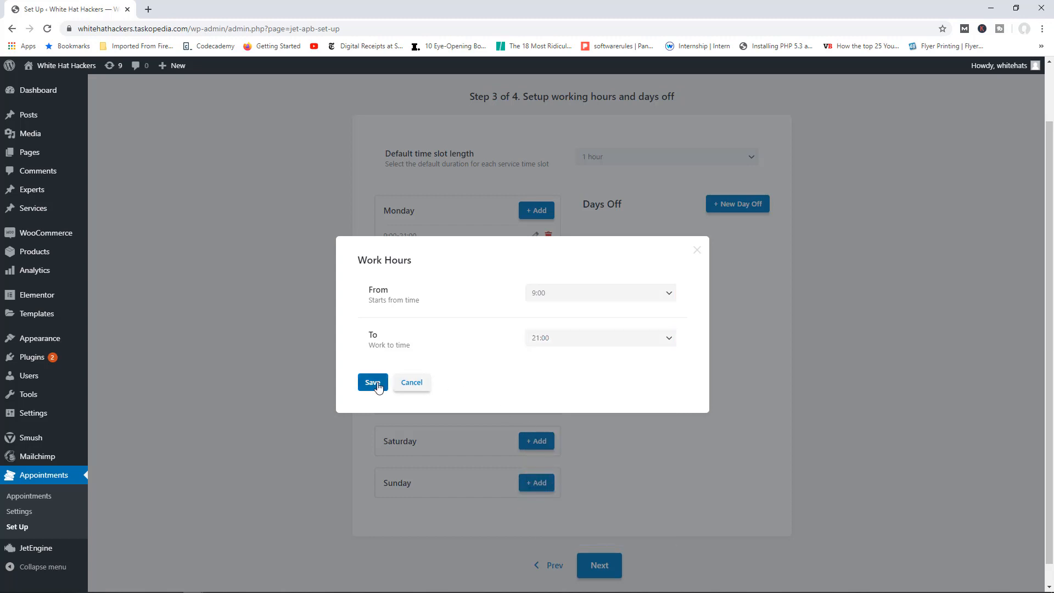
{"action": "left_click", "coordinate": [373, 382]}
Step: Add Friday working hours from 10:00 to 18:00
{"action": "left_click", "coordinate": [535, 421]}
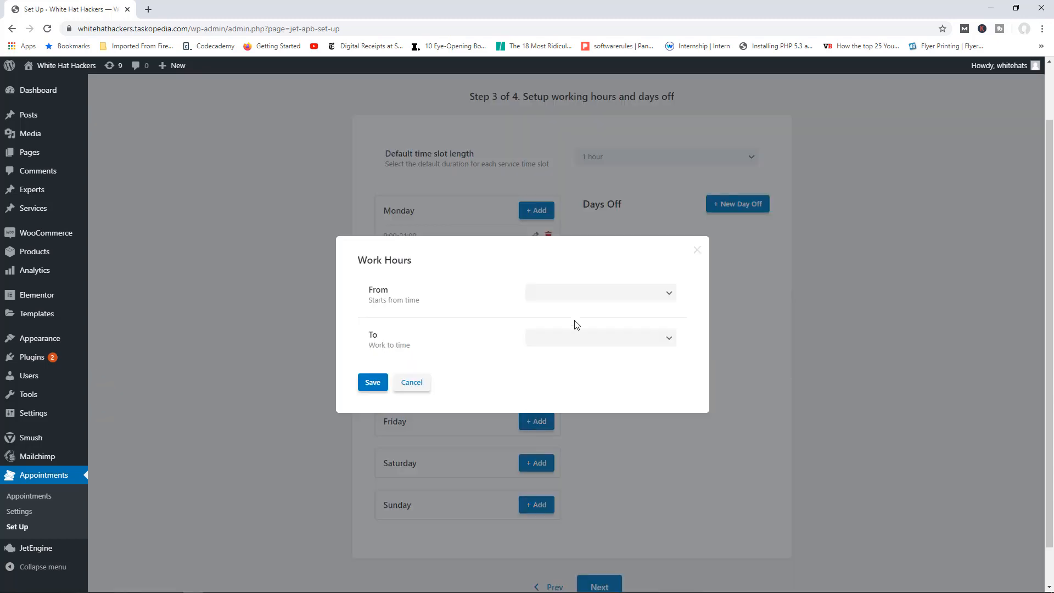
{"action": "left_click", "coordinate": [576, 292]}
{"action": "scroll", "coordinate": [607, 388], "scroll_direction": "down", "scroll_amount": 3}
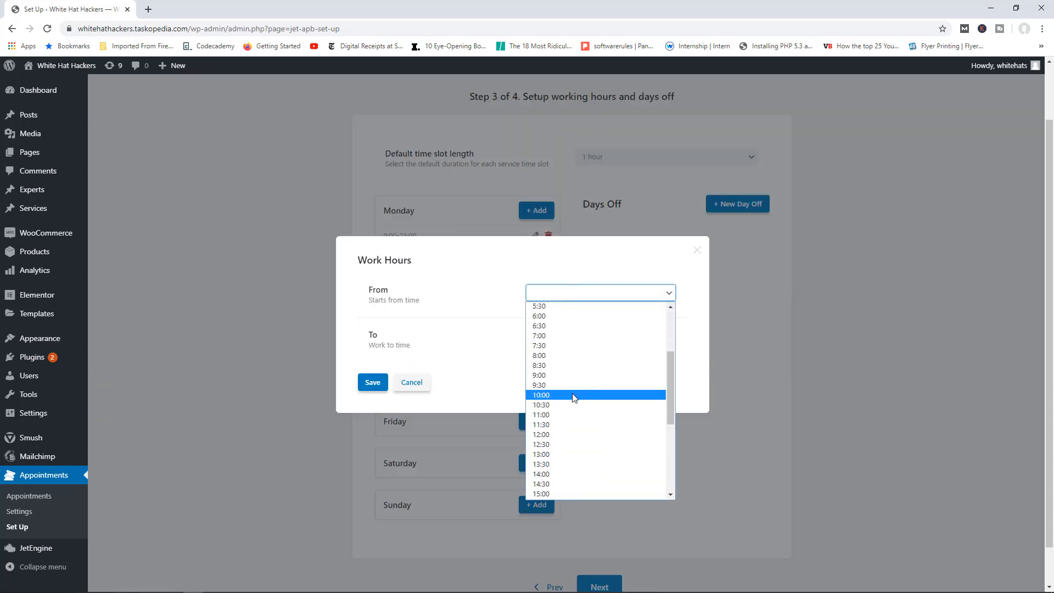
{"action": "left_click", "coordinate": [569, 395]}
{"action": "left_click", "coordinate": [613, 342]}
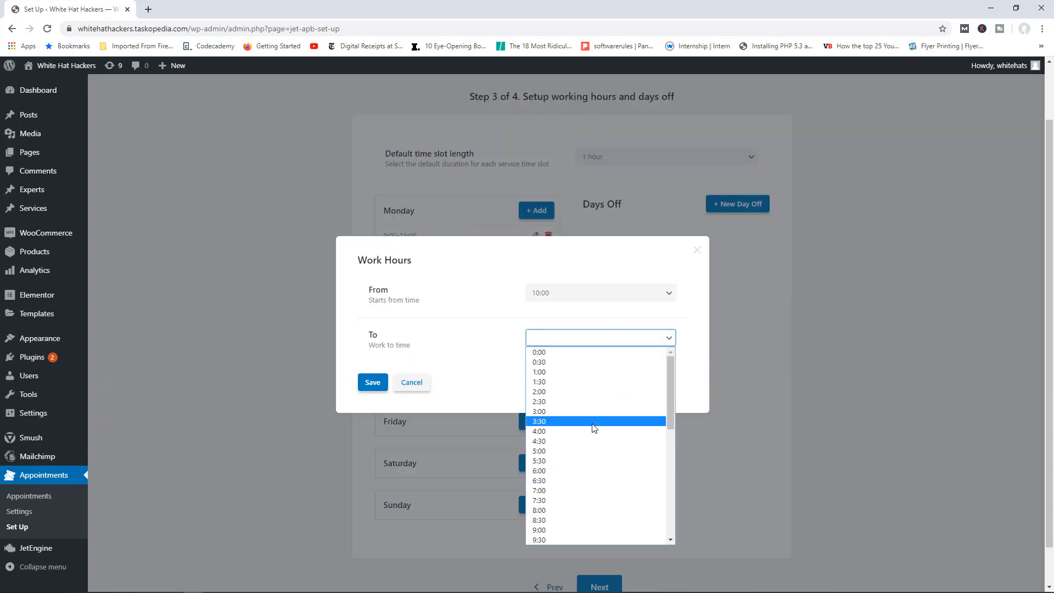
{"action": "scroll", "coordinate": [592, 417], "scroll_direction": "down", "scroll_amount": 4}
{"action": "scroll", "coordinate": [559, 422], "scroll_direction": "down", "scroll_amount": 2}
{"action": "left_click", "coordinate": [555, 422]}
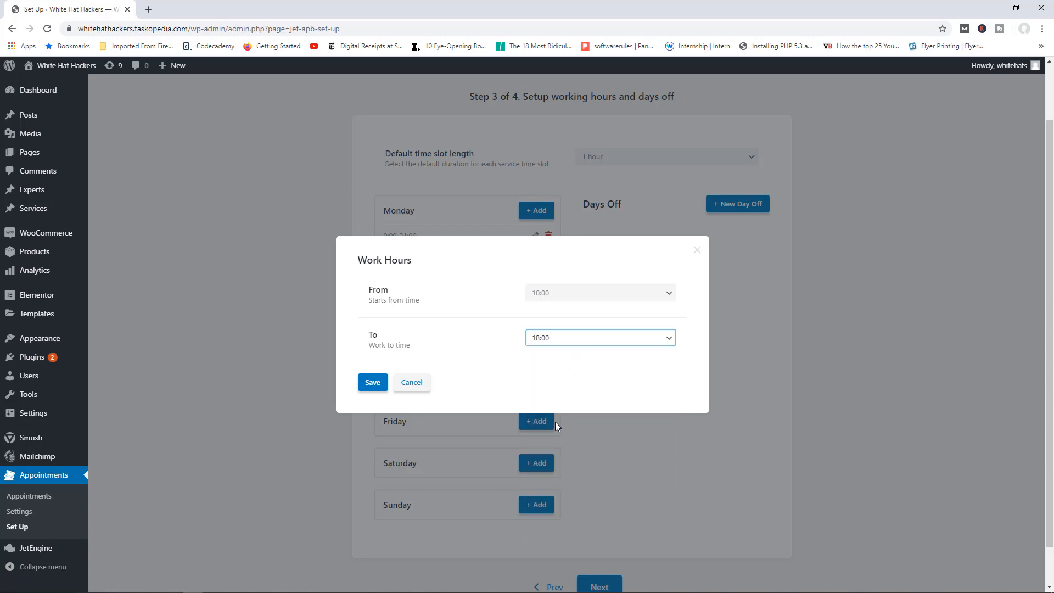
{"action": "left_click", "coordinate": [367, 391]}
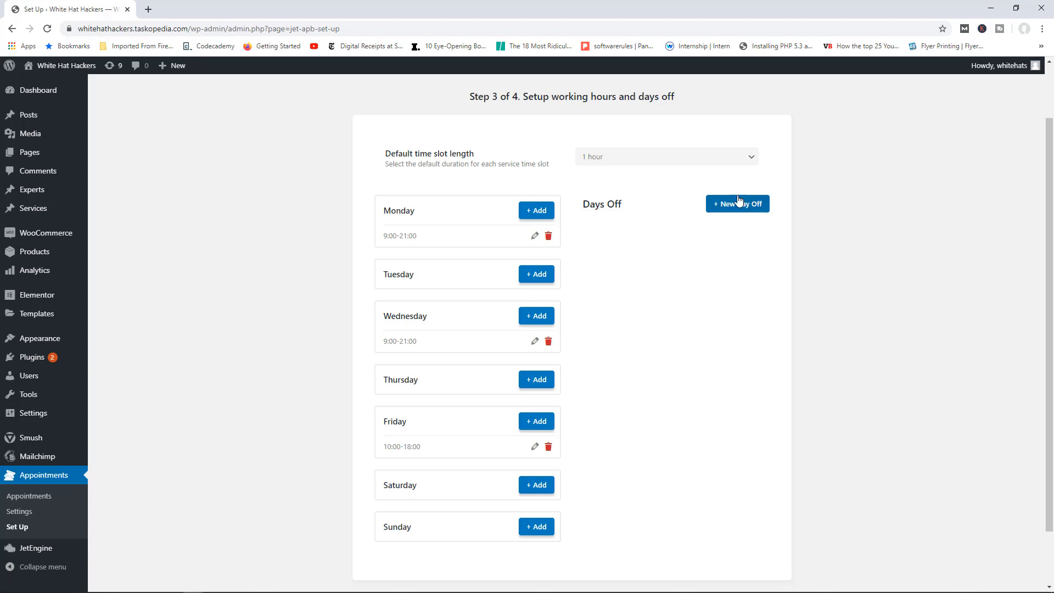
{"action": "scroll", "coordinate": [708, 251], "scroll_direction": "down", "scroll_amount": 2}
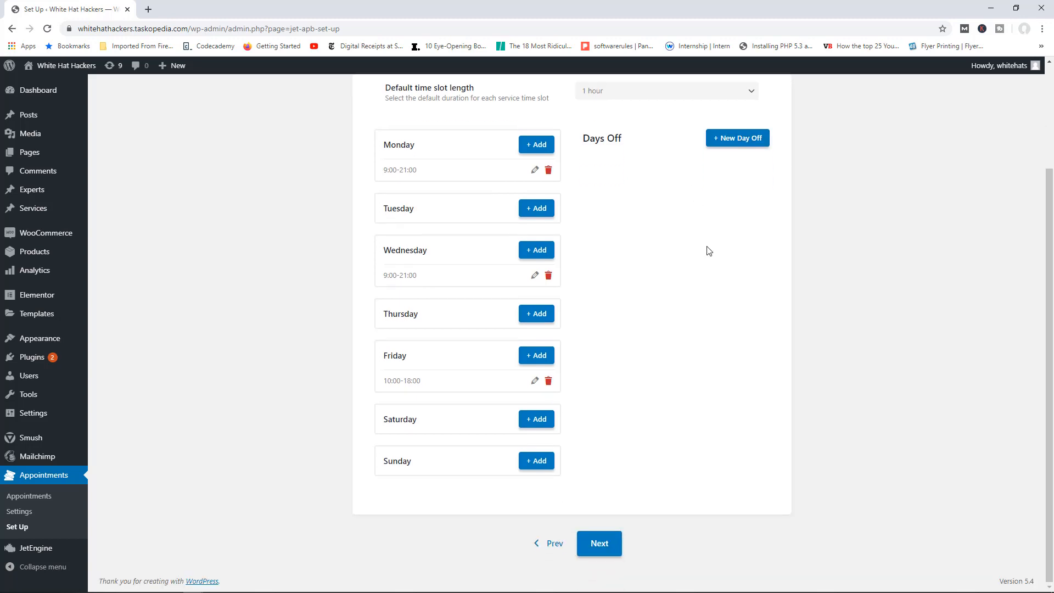
Step: Advance the wizard to Step 4 of 4 and switch on WooCommerce Integration
{"action": "left_click", "coordinate": [599, 543]}
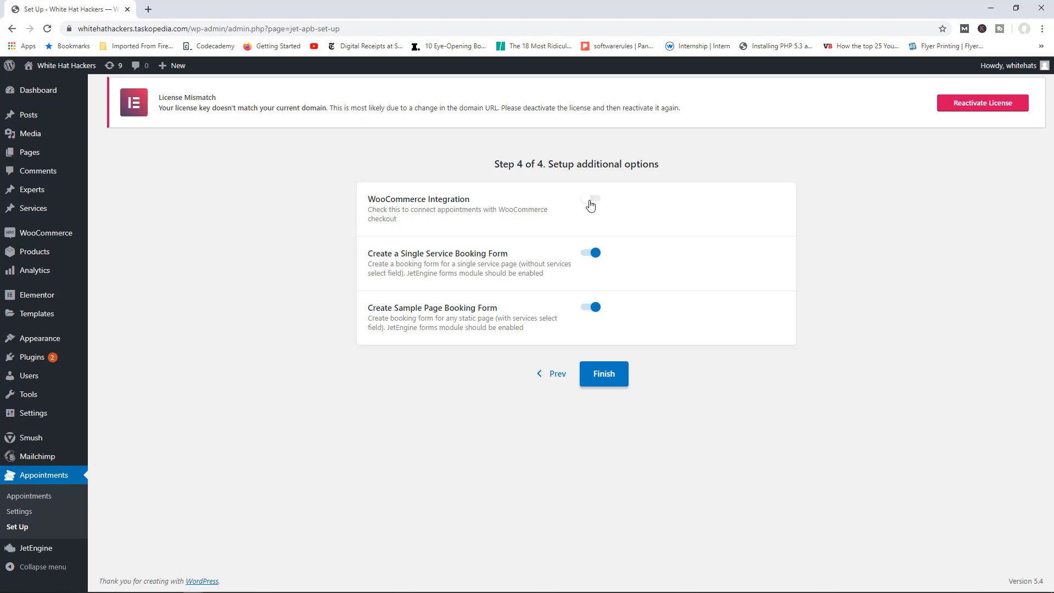
{"action": "left_click", "coordinate": [587, 198]}
Step: Open the site home page in a new tab and view its Services section
{"action": "right_click", "coordinate": [79, 67]}
{"action": "left_click", "coordinate": [90, 79]}
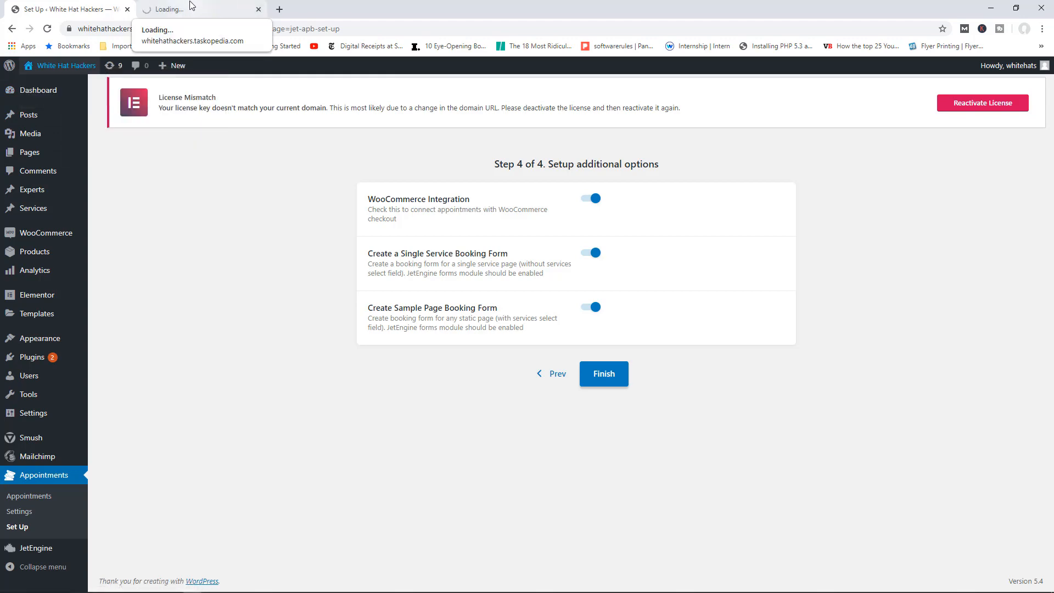
{"action": "left_click", "coordinate": [187, 8]}
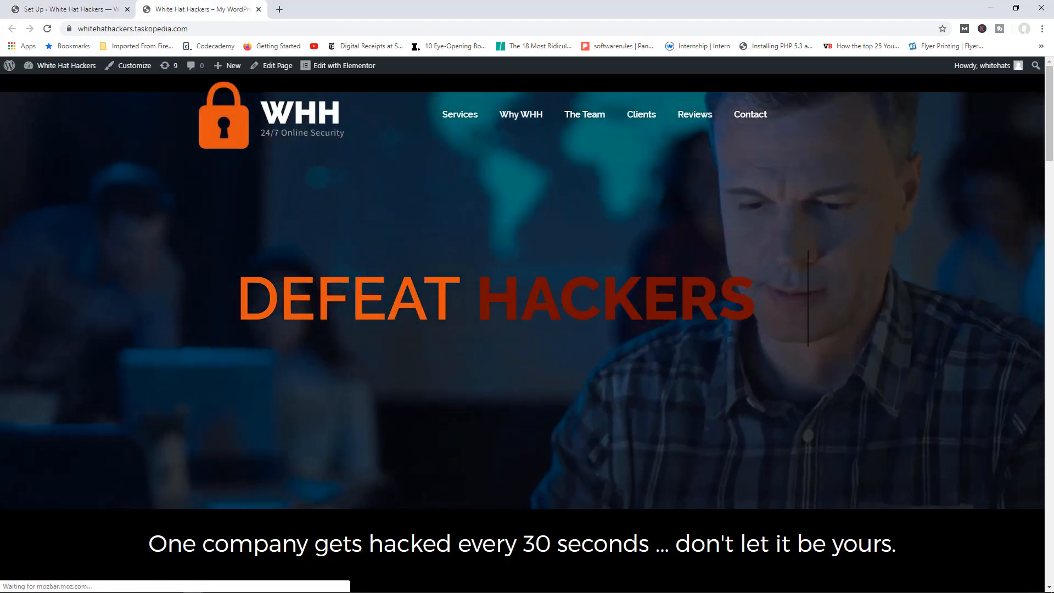
{"action": "scroll", "coordinate": [599, 238], "scroll_direction": "down", "scroll_amount": 10}
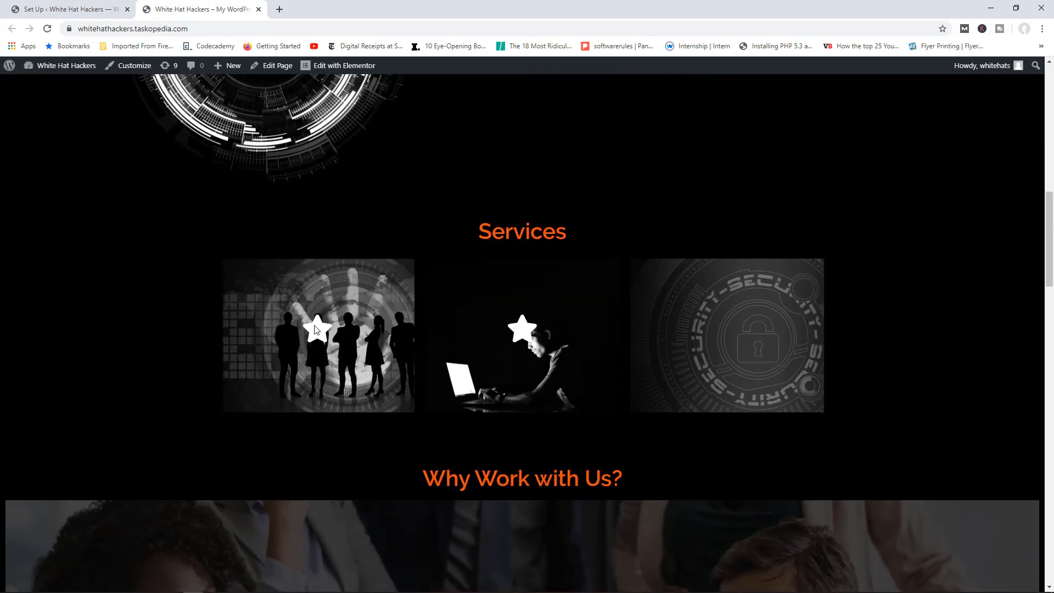
{"action": "mouse_move", "coordinate": [337, 323]}
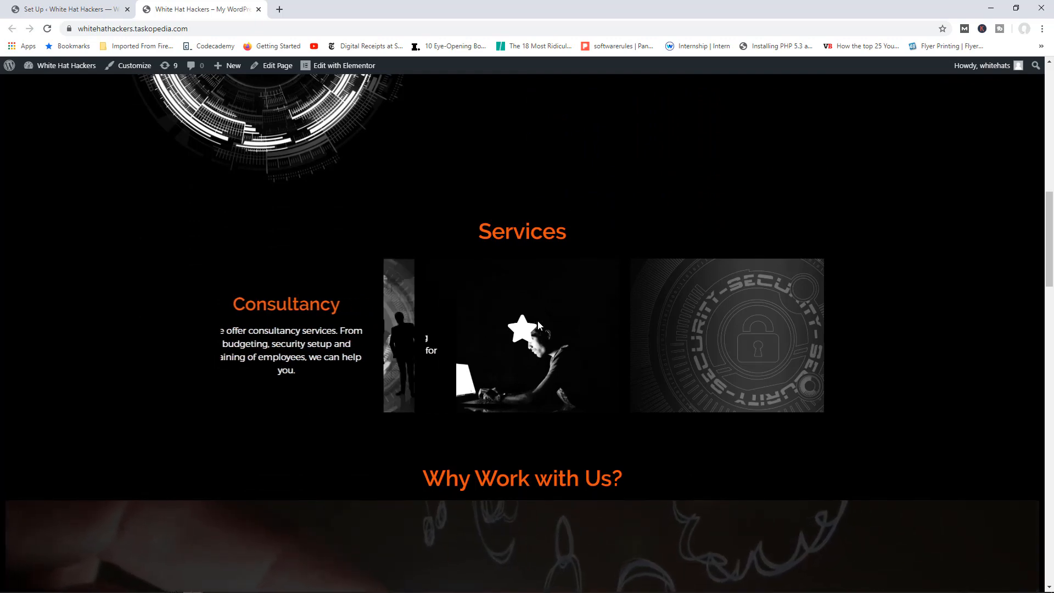
{"action": "mouse_move", "coordinate": [698, 335]}
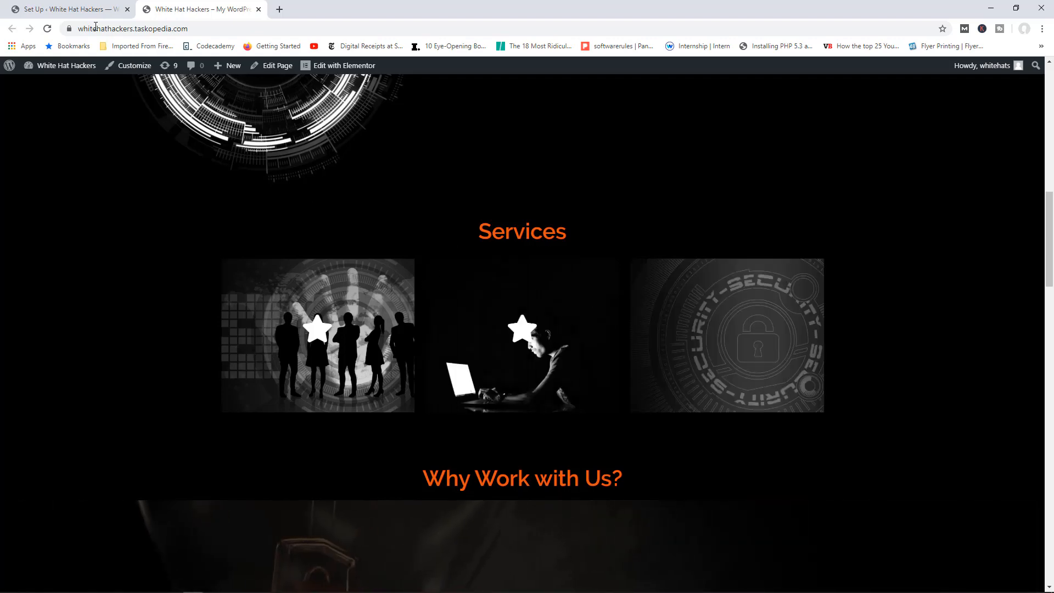
Step: Compare the setup wizard with the home page, then return to the Set Up tab
{"action": "key", "text": "ctrl+shift+Tab"}
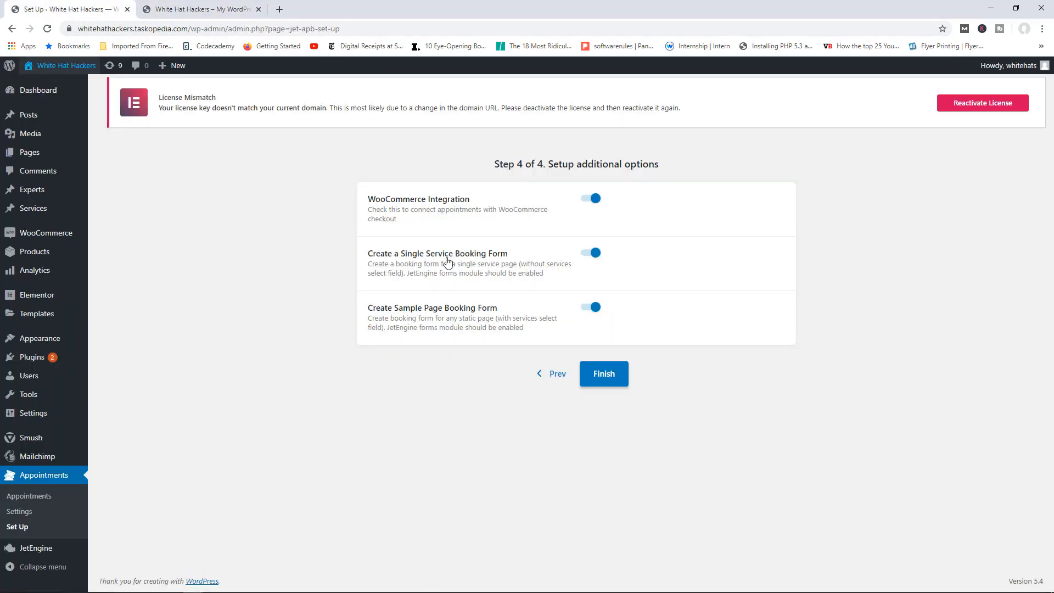
{"action": "key", "text": "ctrl+Tab"}
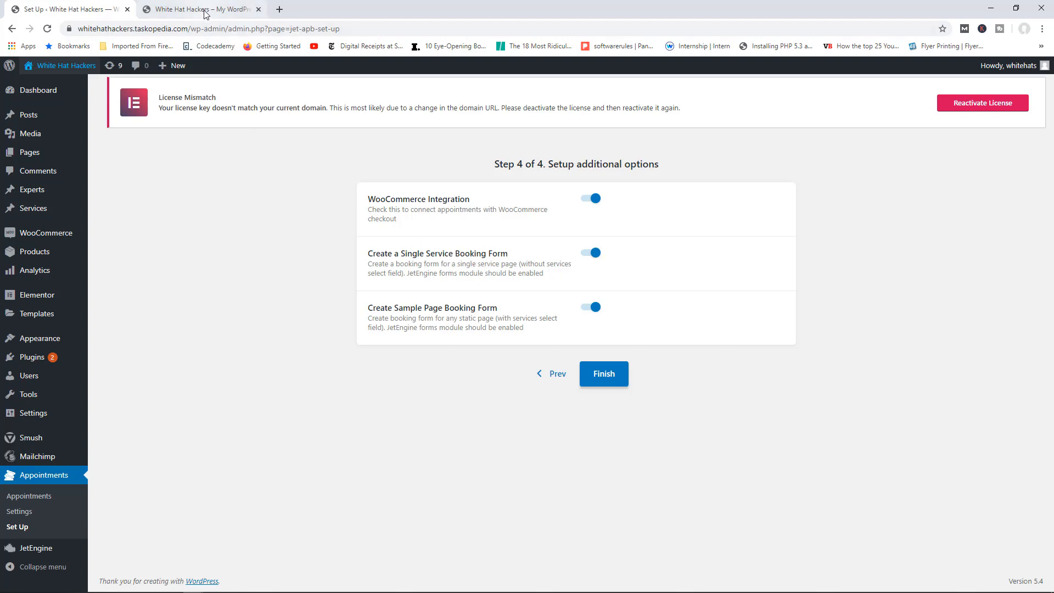
{"action": "mouse_move", "coordinate": [443, 295]}
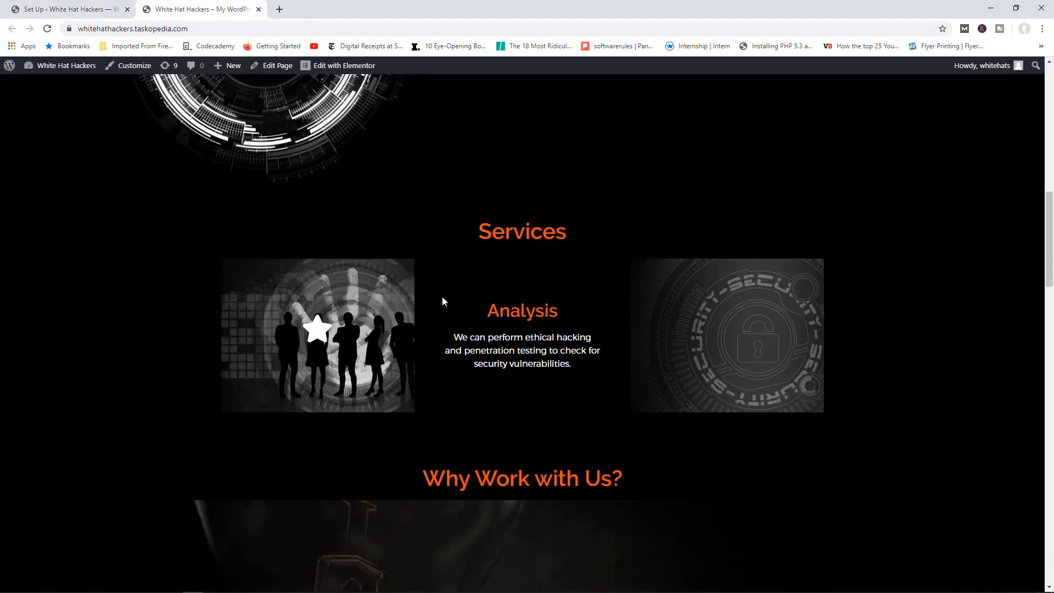
{"action": "mouse_move", "coordinate": [367, 308]}
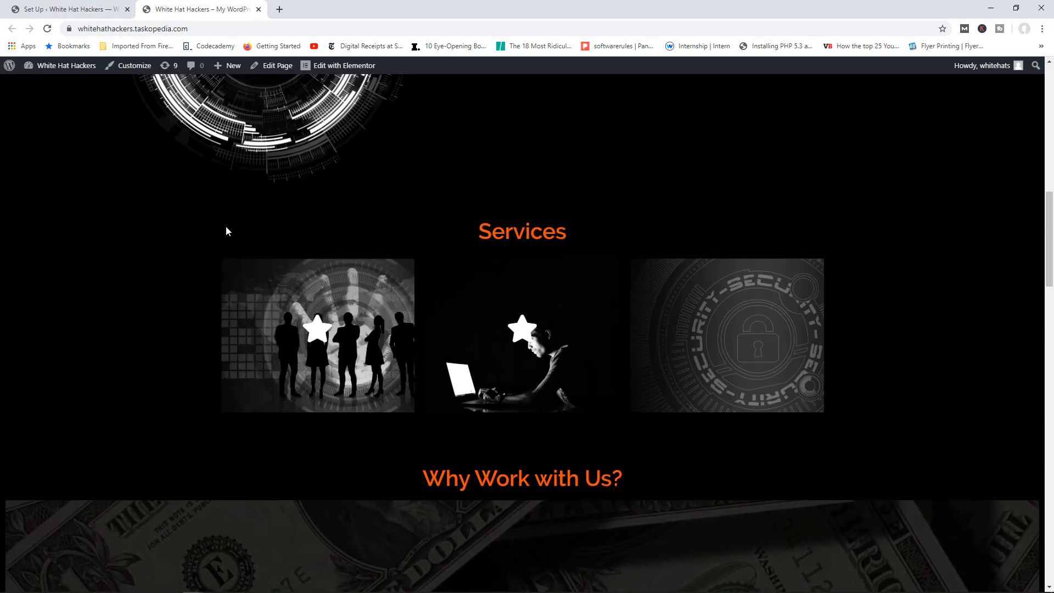
{"action": "mouse_move", "coordinate": [230, 274]}
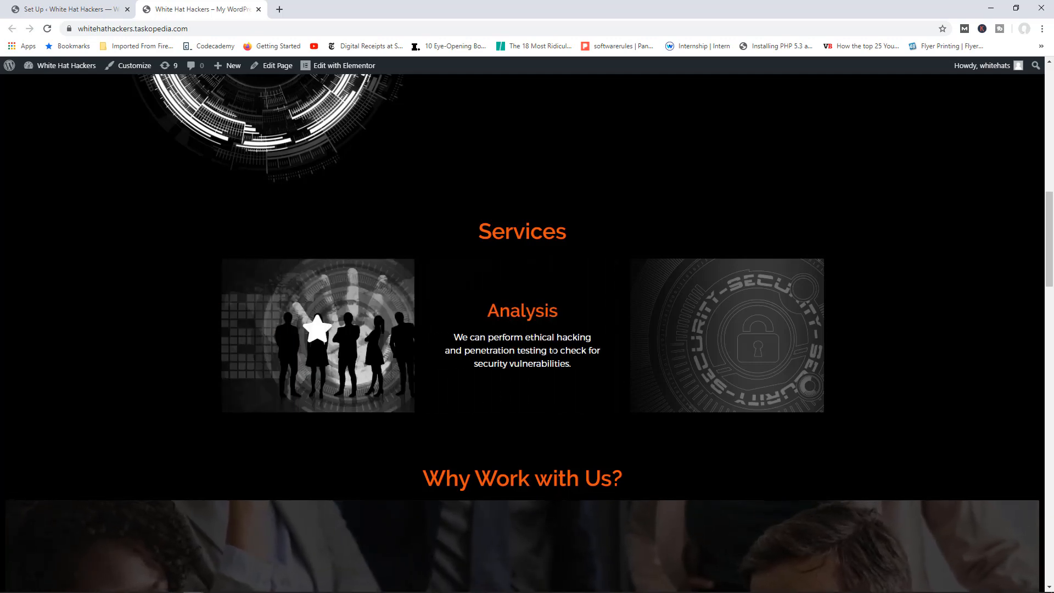
{"action": "left_click", "coordinate": [101, 10]}
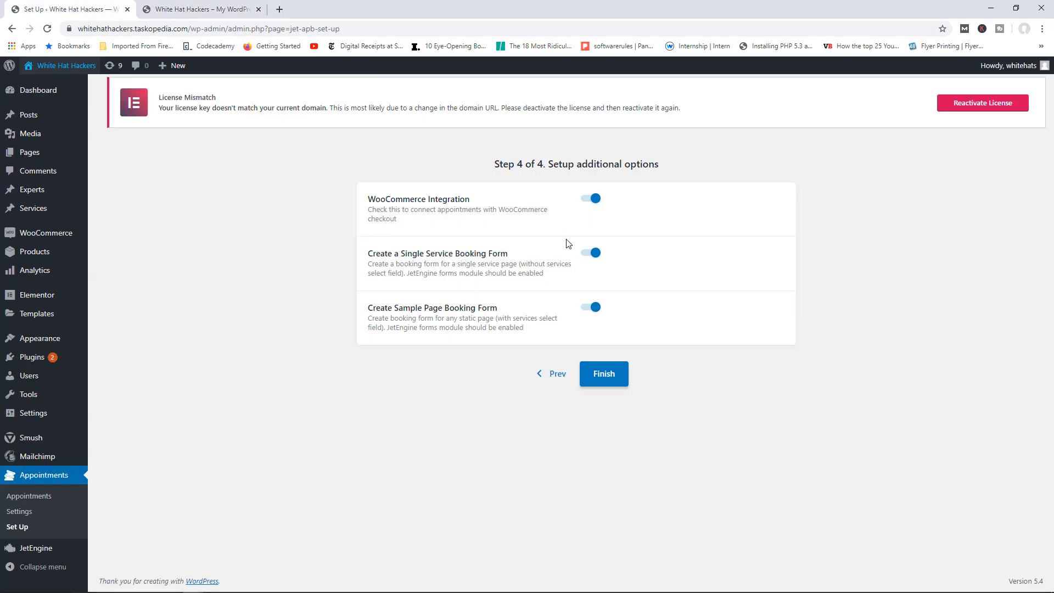
Step: Finish the setup wizard, go to the plugin settings, and close the Set Up tab
{"action": "left_click", "coordinate": [602, 379]}
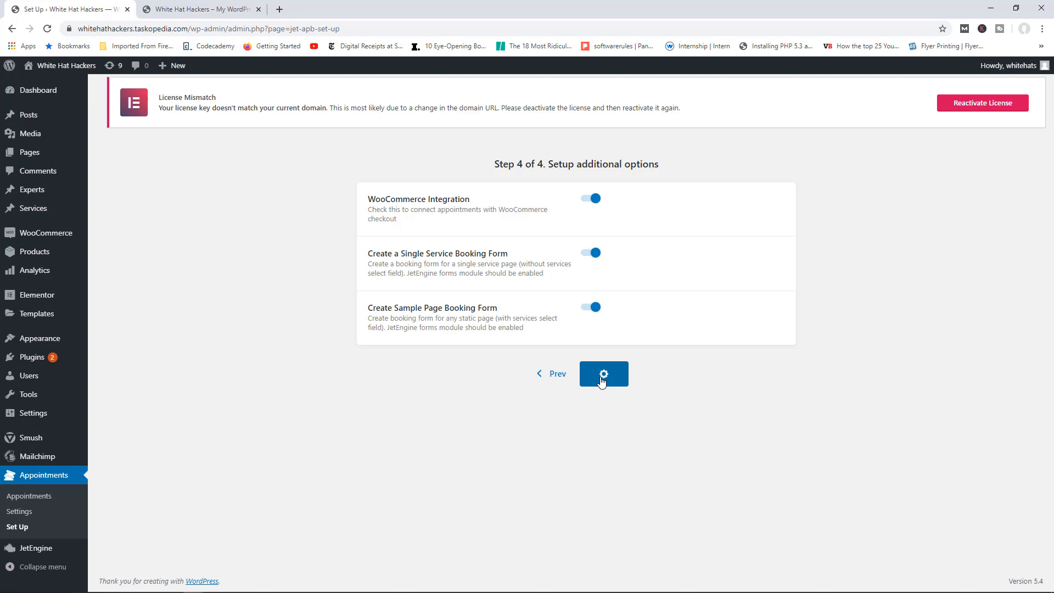
{"action": "scroll", "coordinate": [550, 329], "scroll_direction": "down", "scroll_amount": 1}
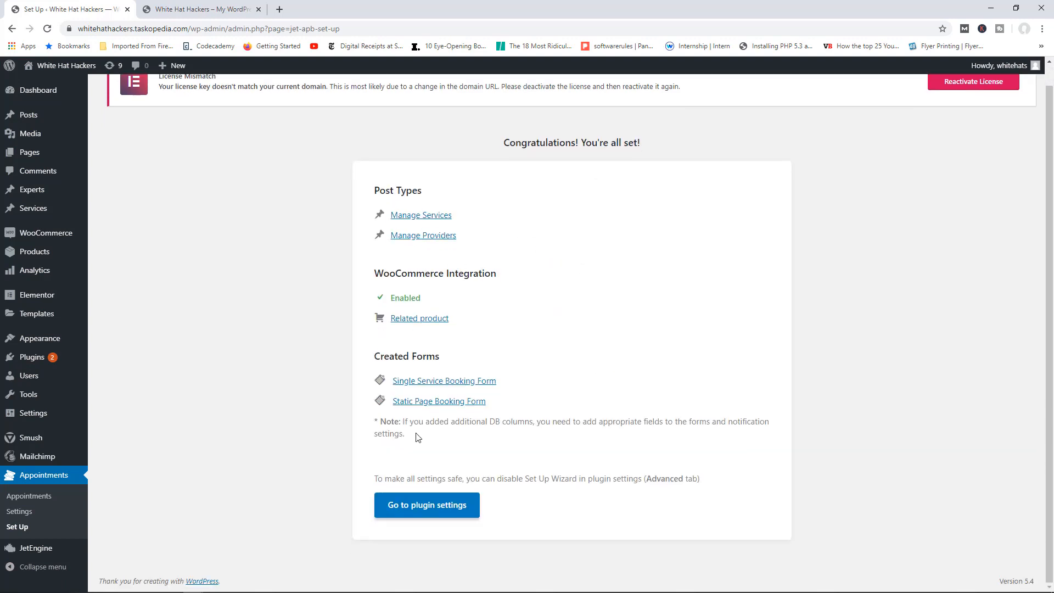
{"action": "left_click", "coordinate": [429, 506]}
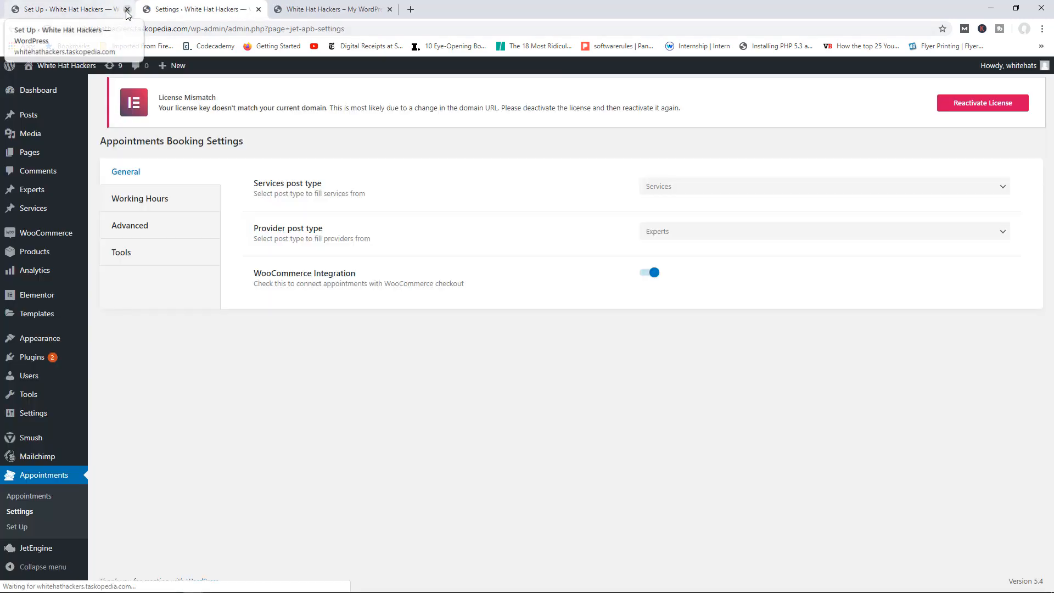
{"action": "left_click", "coordinate": [127, 10]}
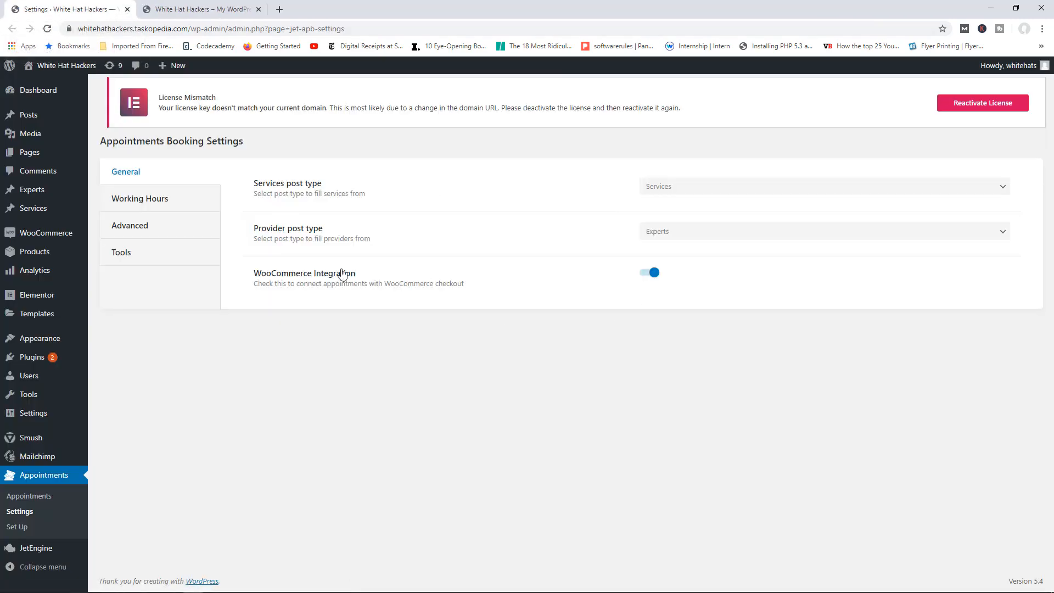
Step: In Advanced settings, check availability Through all services, enable Hide Set Up Wizard, and reload
{"action": "left_click", "coordinate": [164, 200]}
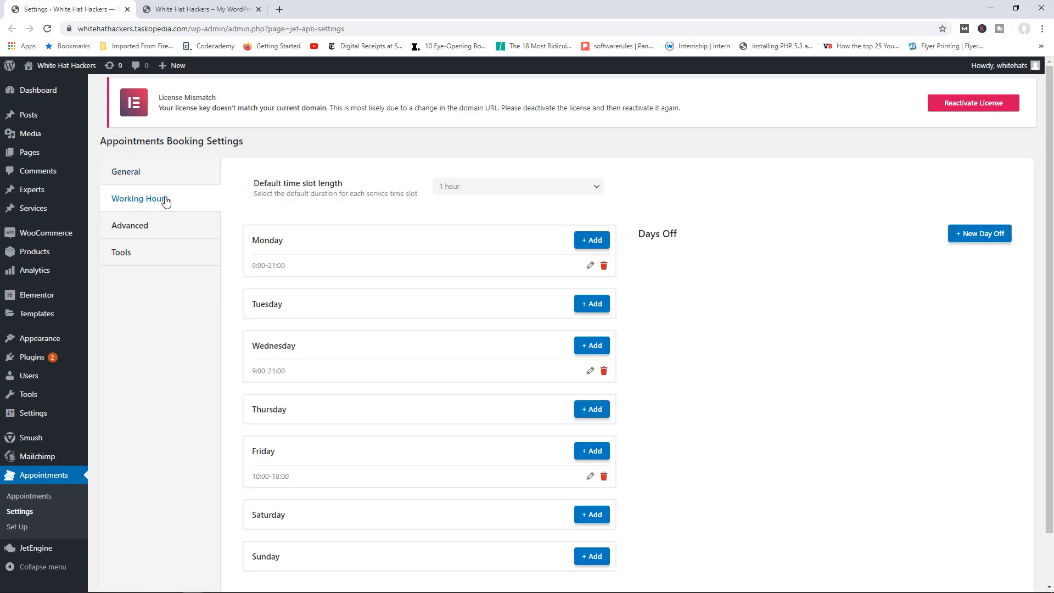
{"action": "left_click", "coordinate": [140, 230]}
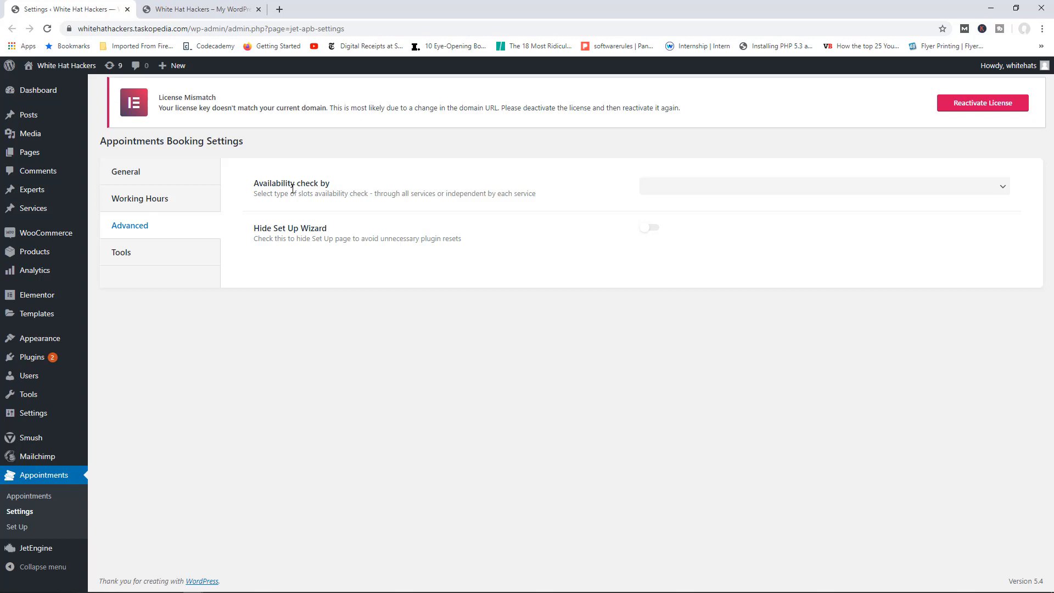
{"action": "left_click", "coordinate": [703, 186]}
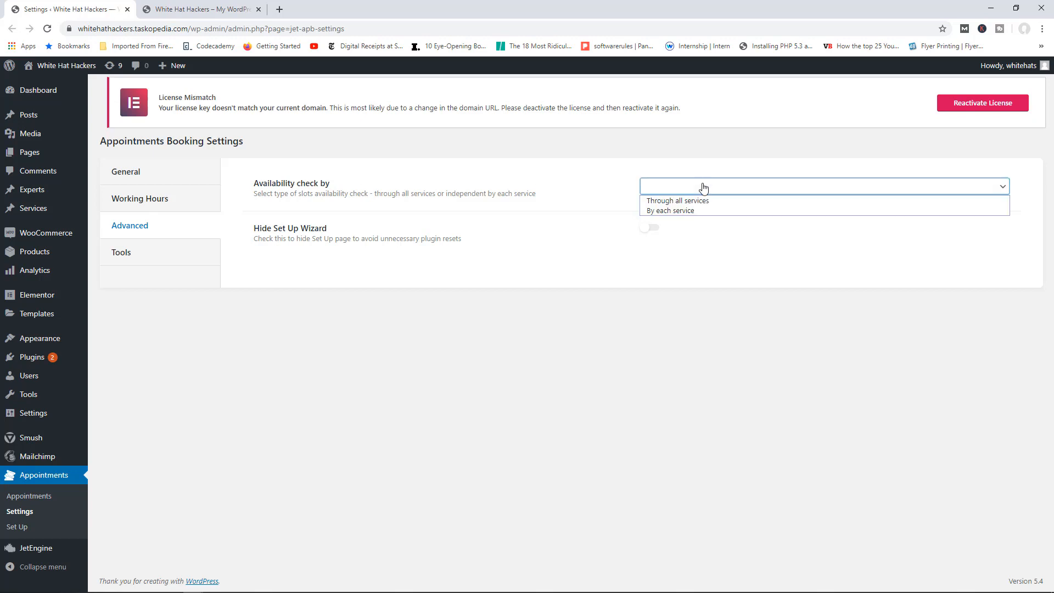
{"action": "left_click", "coordinate": [679, 204]}
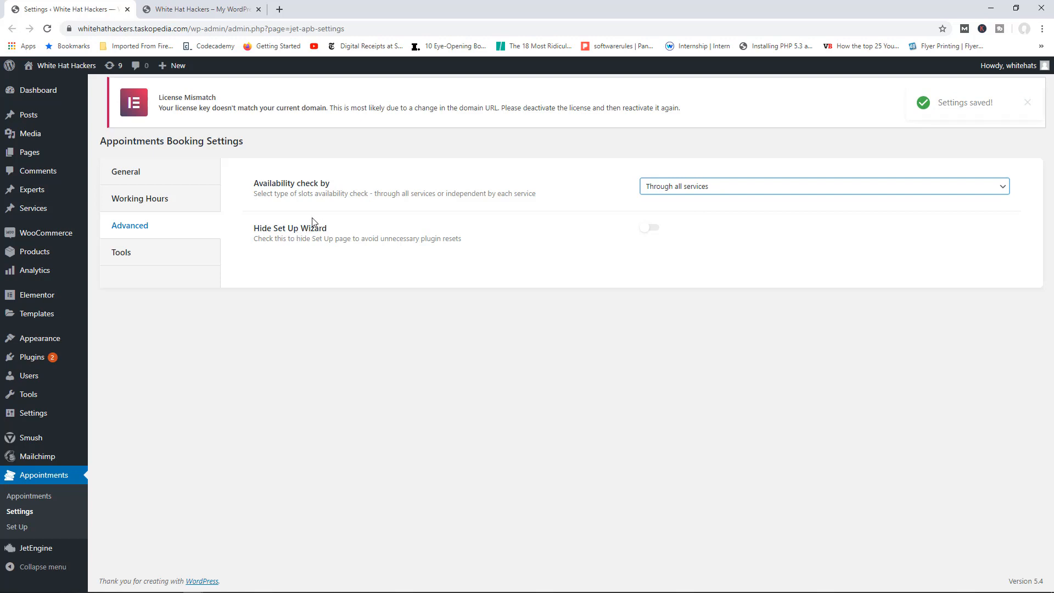
{"action": "left_click", "coordinate": [653, 229]}
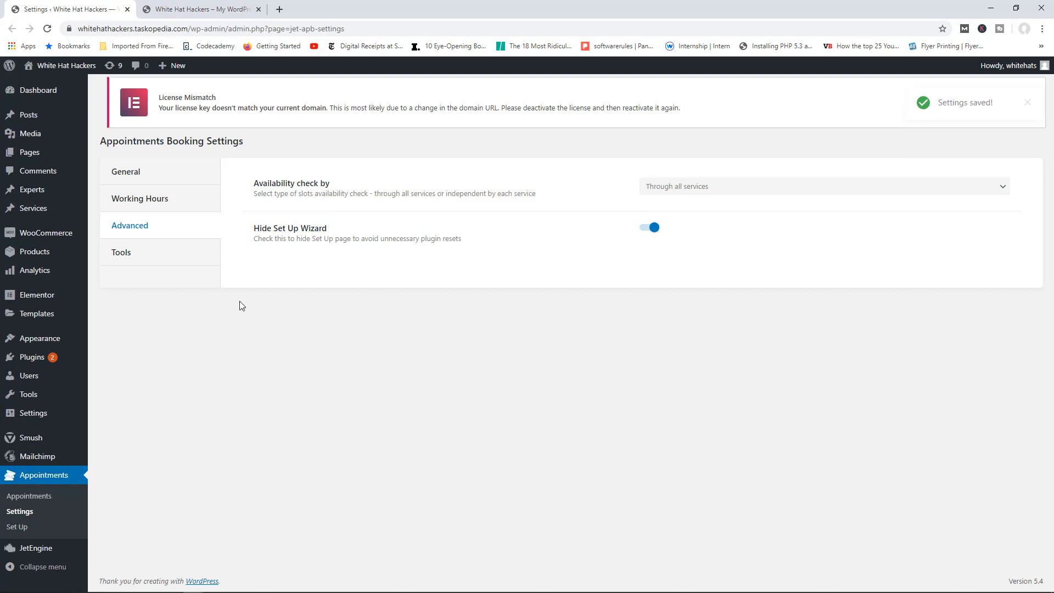
{"action": "left_click", "coordinate": [47, 30]}
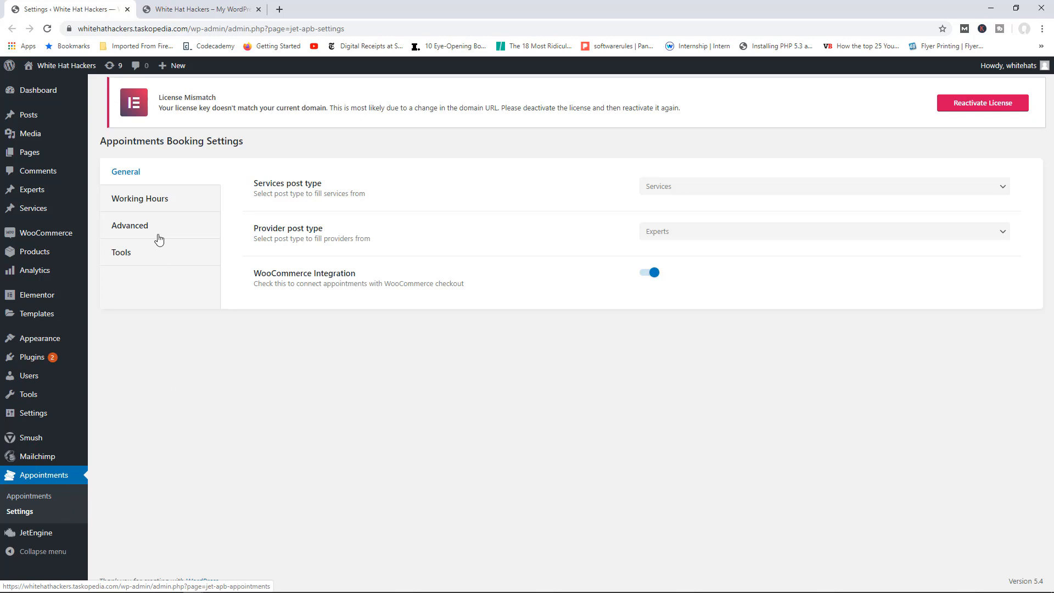
Step: Switch Hide Set Up Wizard back off, review Tools, and open the empty Appointments list
{"action": "left_click", "coordinate": [138, 229]}
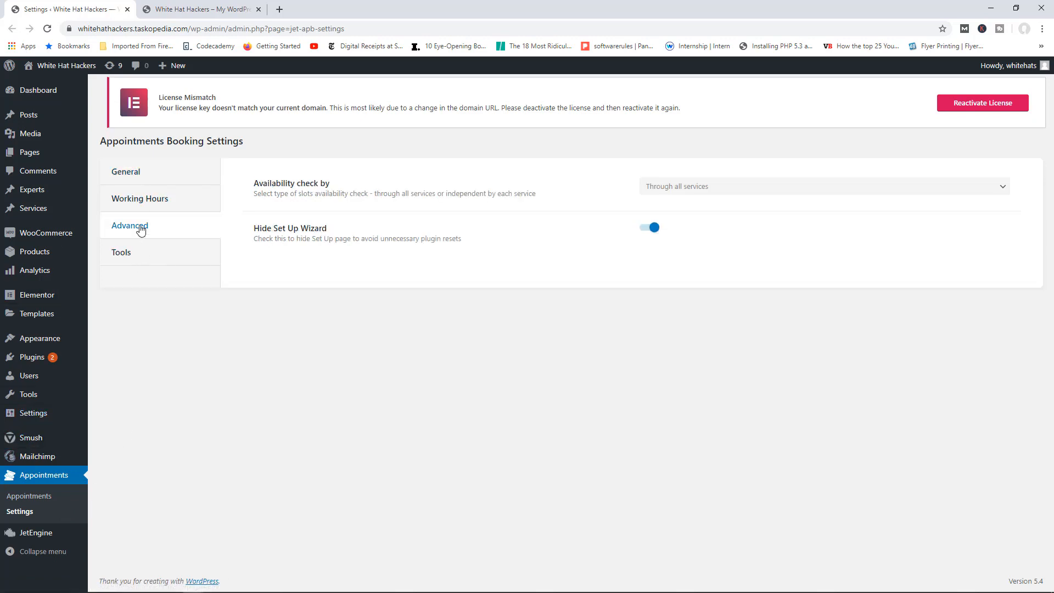
{"action": "left_click", "coordinate": [649, 227]}
{"action": "left_click", "coordinate": [120, 261]}
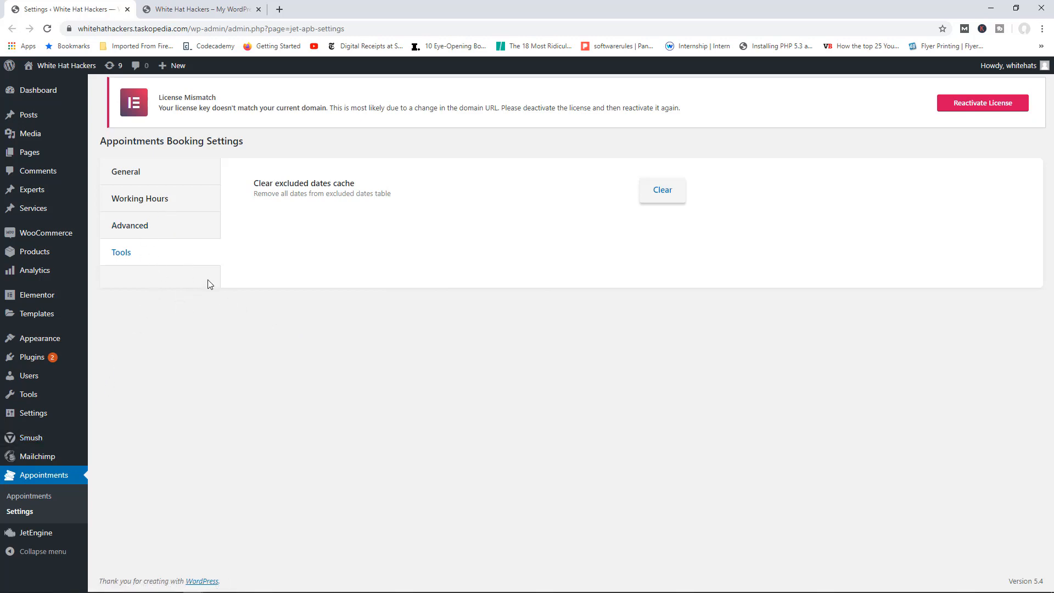
{"action": "left_click", "coordinate": [49, 502]}
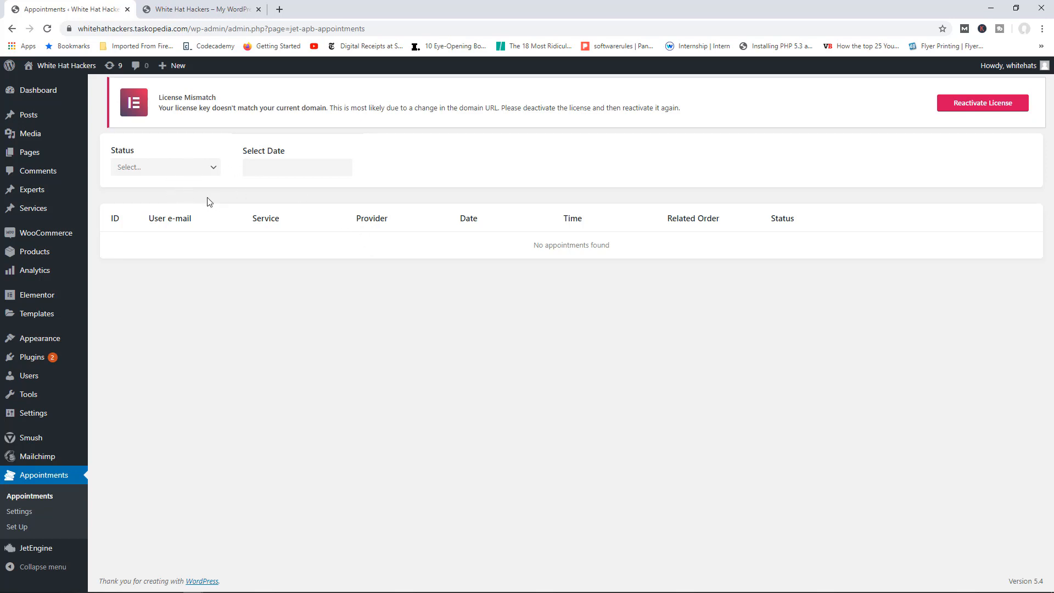
Step: Start a new Experts entry and look up the team members' names on the live site
{"action": "mouse_move", "coordinate": [38, 192]}
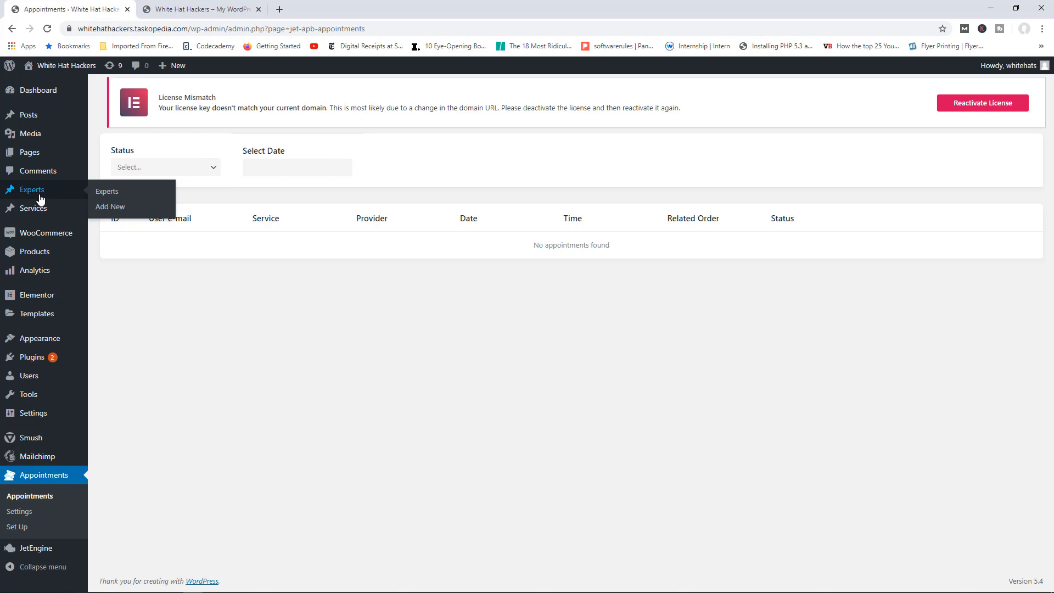
{"action": "left_click", "coordinate": [120, 209]}
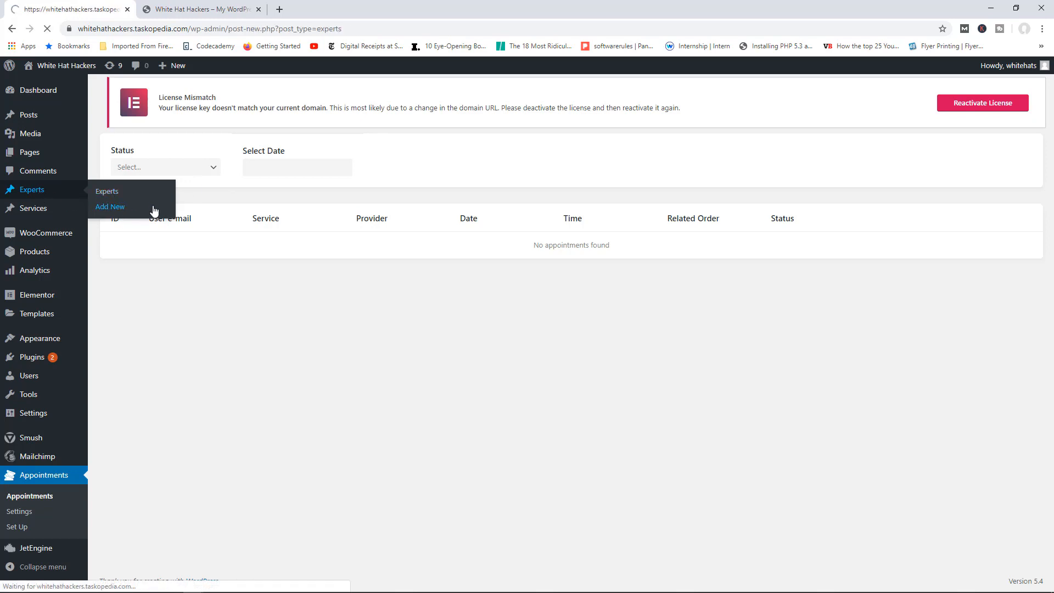
{"action": "left_click", "coordinate": [214, 10]}
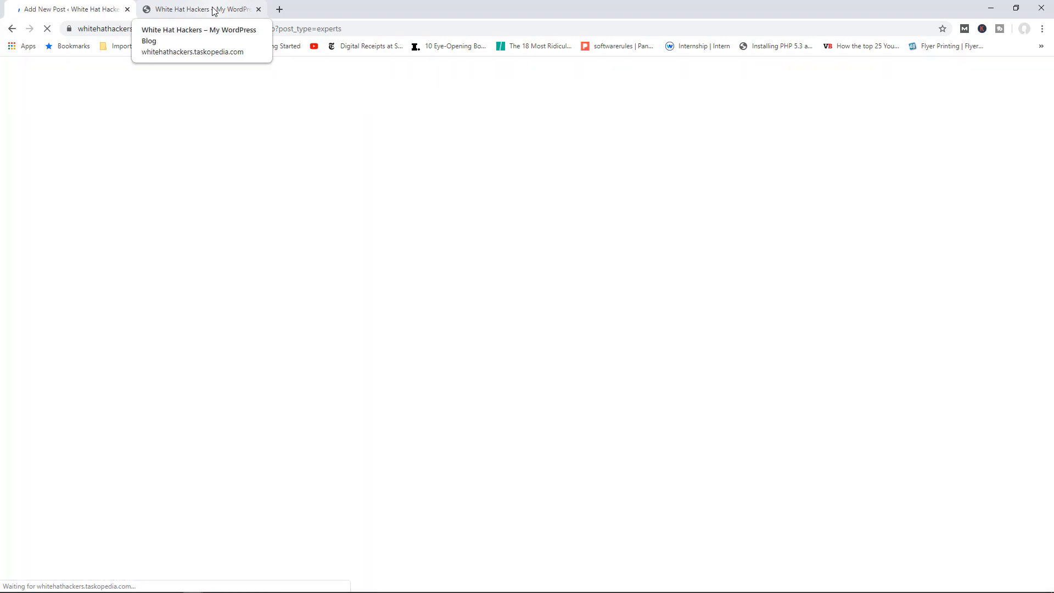
{"action": "scroll", "coordinate": [542, 284], "scroll_direction": "down", "scroll_amount": 3}
{"action": "scroll", "coordinate": [545, 284], "scroll_direction": "down", "scroll_amount": 8}
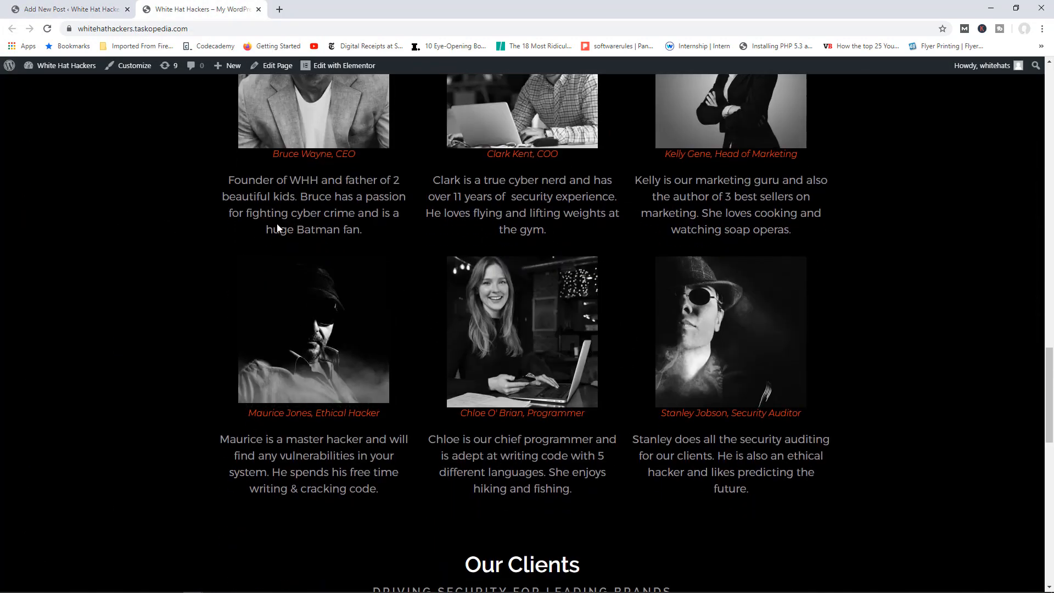
{"action": "left_click", "coordinate": [82, 8]}
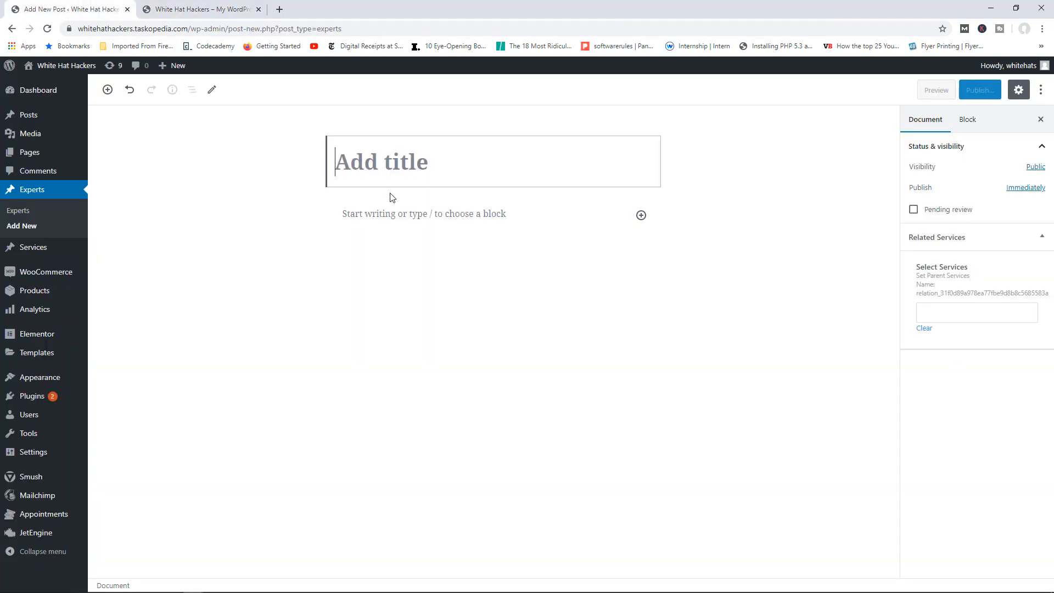
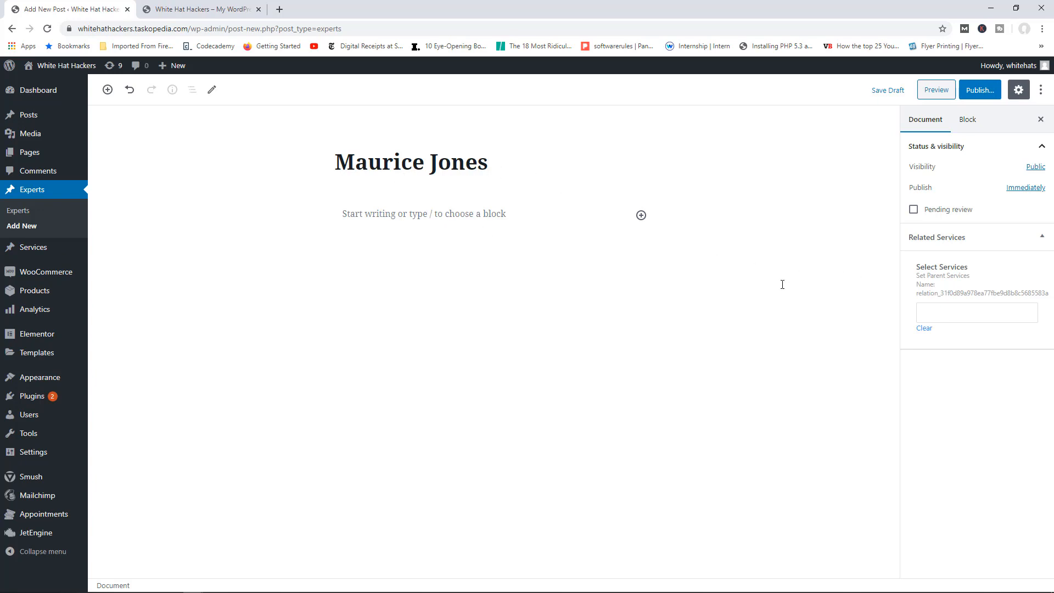
Step: Title the expert with a team member's full name, search services for 'cons', and publish
{"action": "left_click", "coordinate": [933, 316]}
{"action": "type", "text": "consu"}
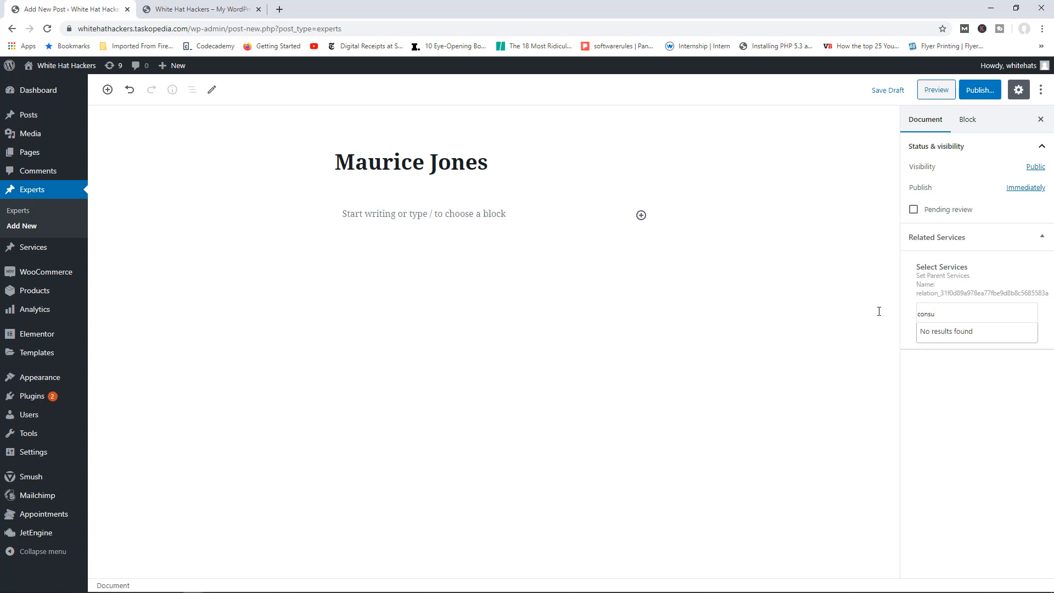
{"action": "mouse_move", "coordinate": [38, 258]}
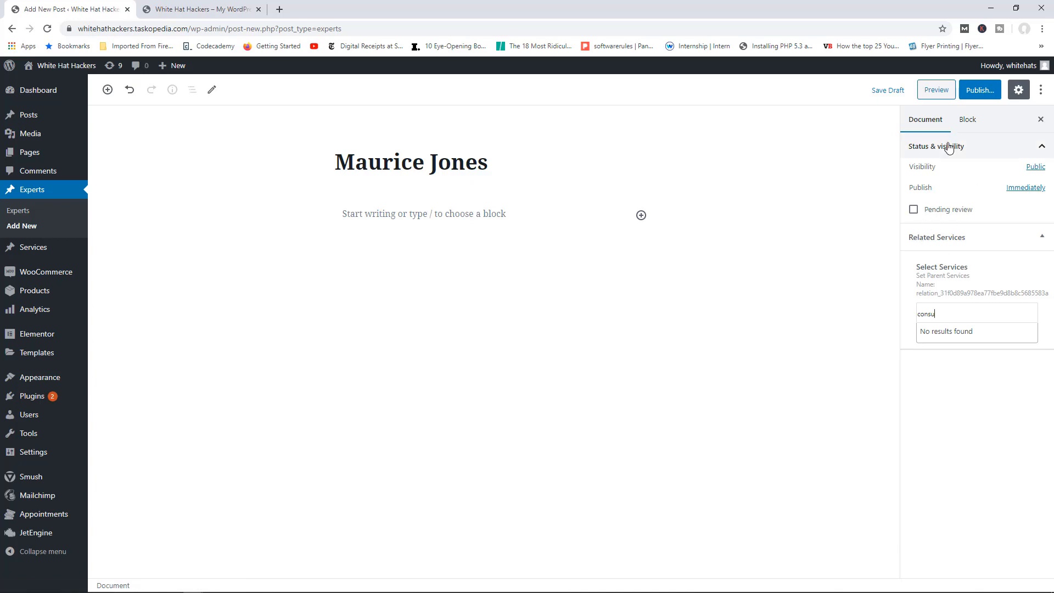
{"action": "left_click", "coordinate": [983, 91]}
{"action": "left_click", "coordinate": [981, 91]}
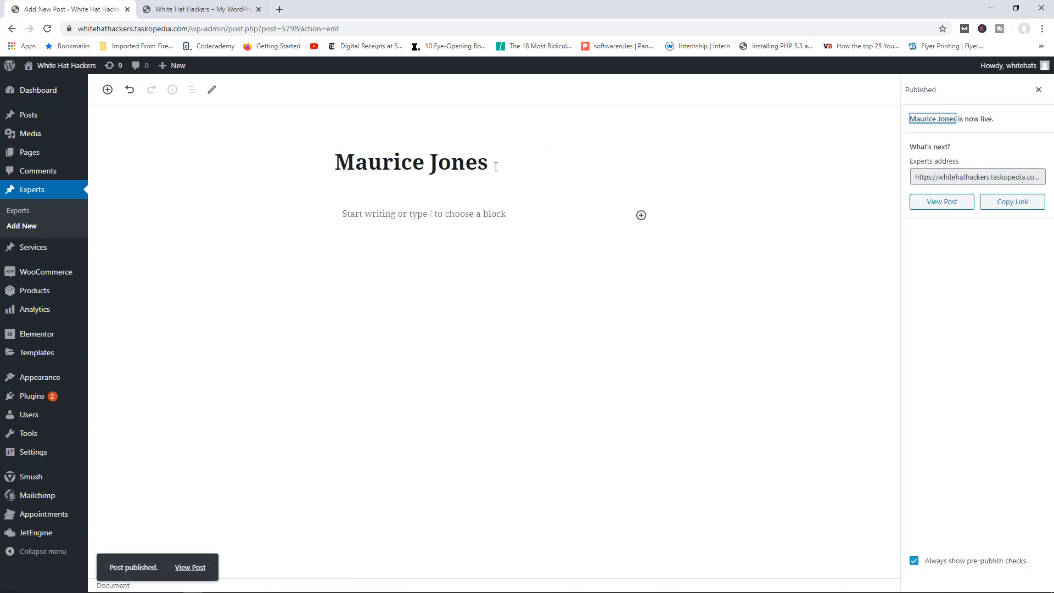
{"action": "left_click", "coordinate": [204, 9]}
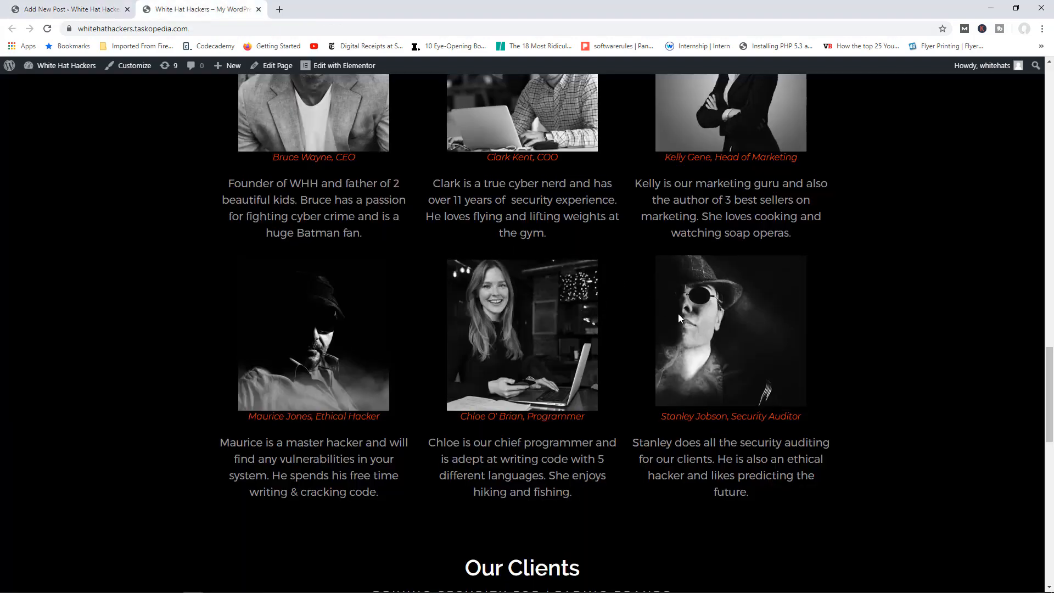
{"action": "scroll", "coordinate": [677, 313], "scroll_direction": "up", "scroll_amount": 1}
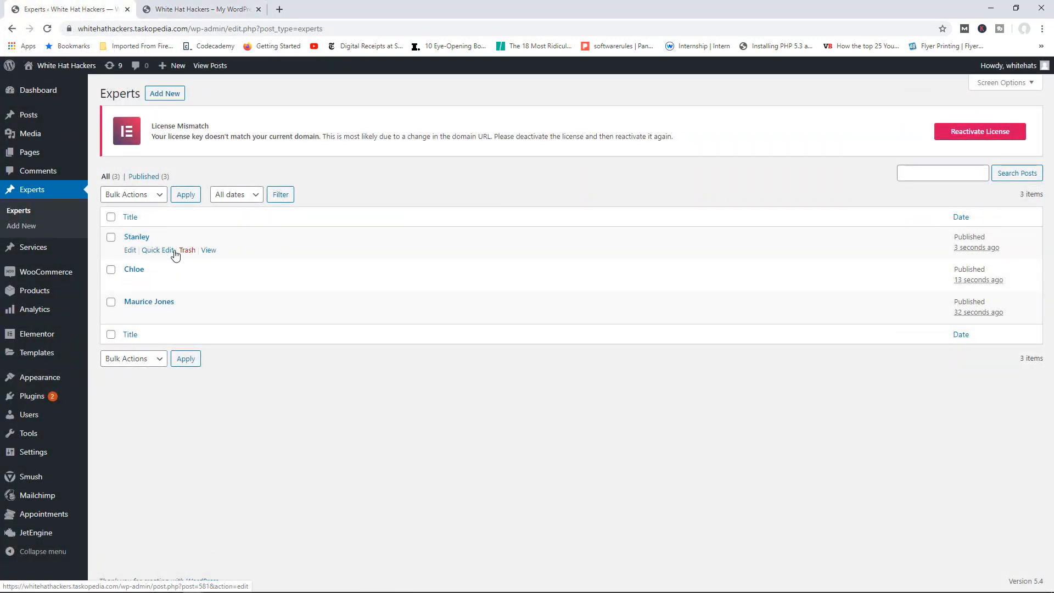
Step: Start a new service entry titled 'Consultancy'
{"action": "mouse_move", "coordinate": [58, 250]}
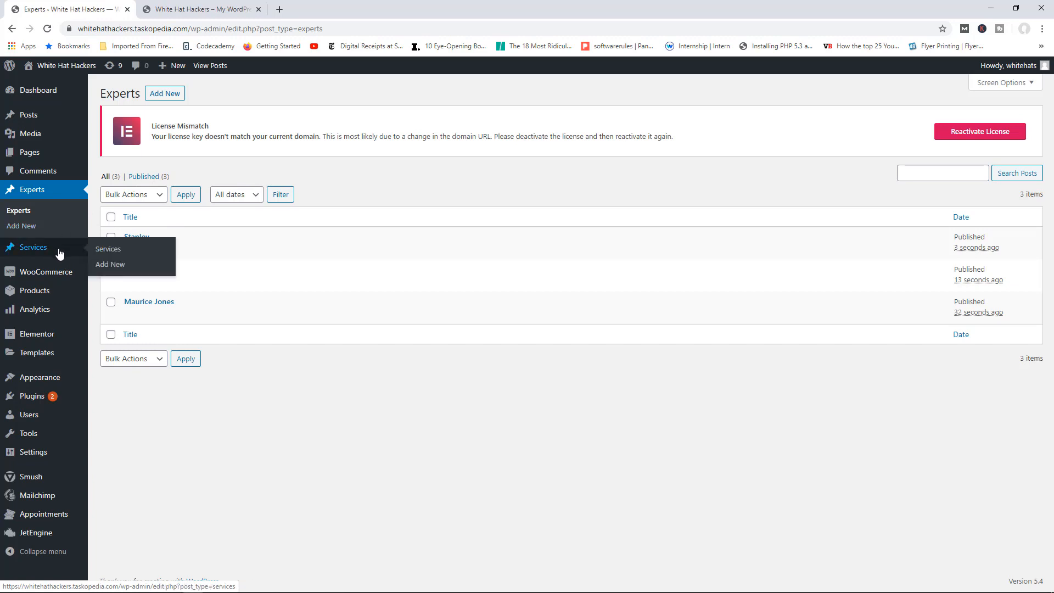
{"action": "left_click", "coordinate": [114, 265]}
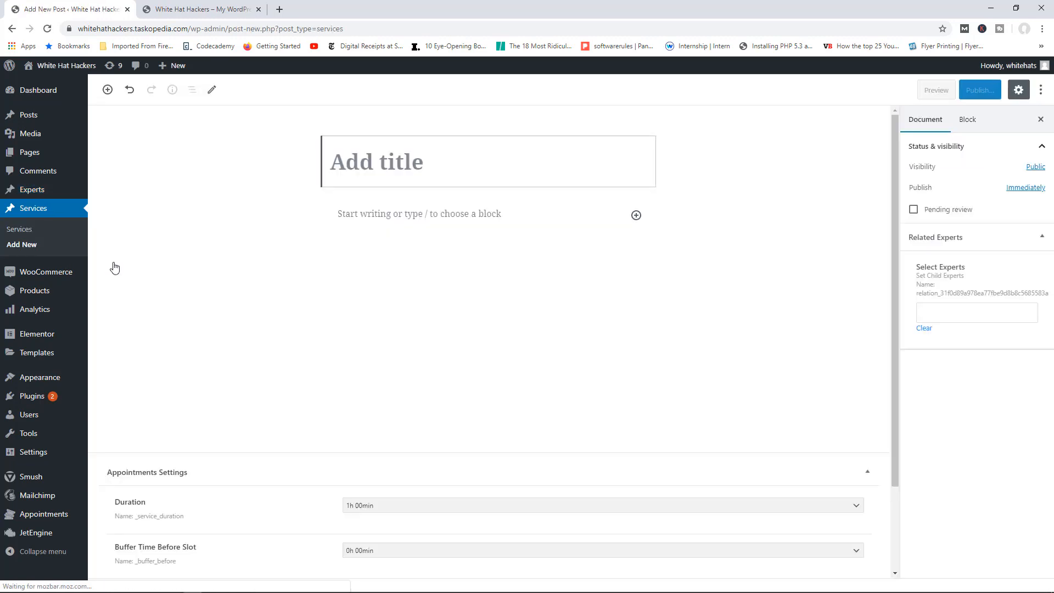
{"action": "type", "text": "Cons"}
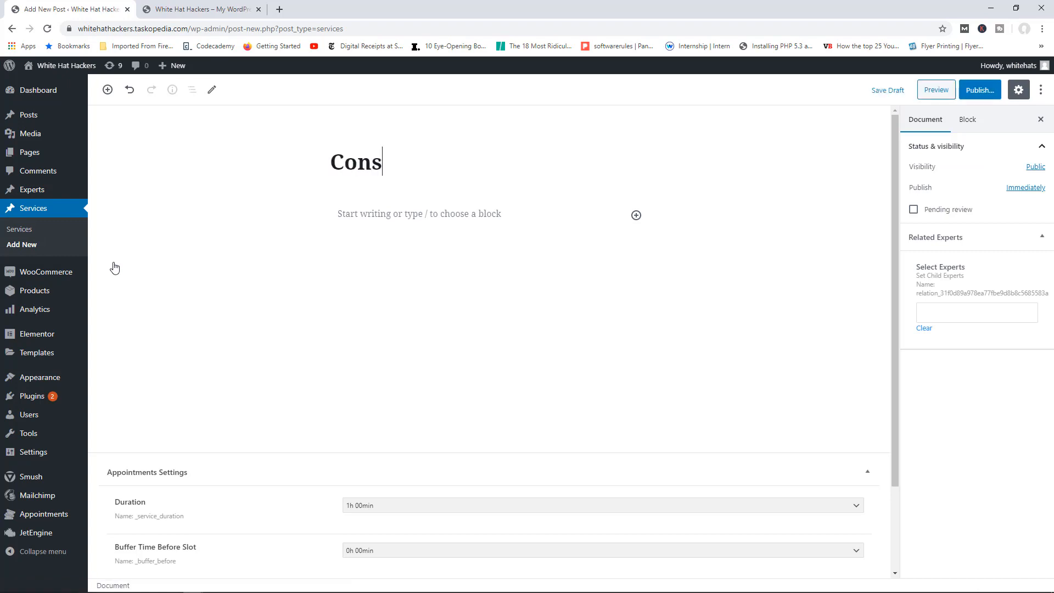
{"action": "type", "text": "ultancy"}
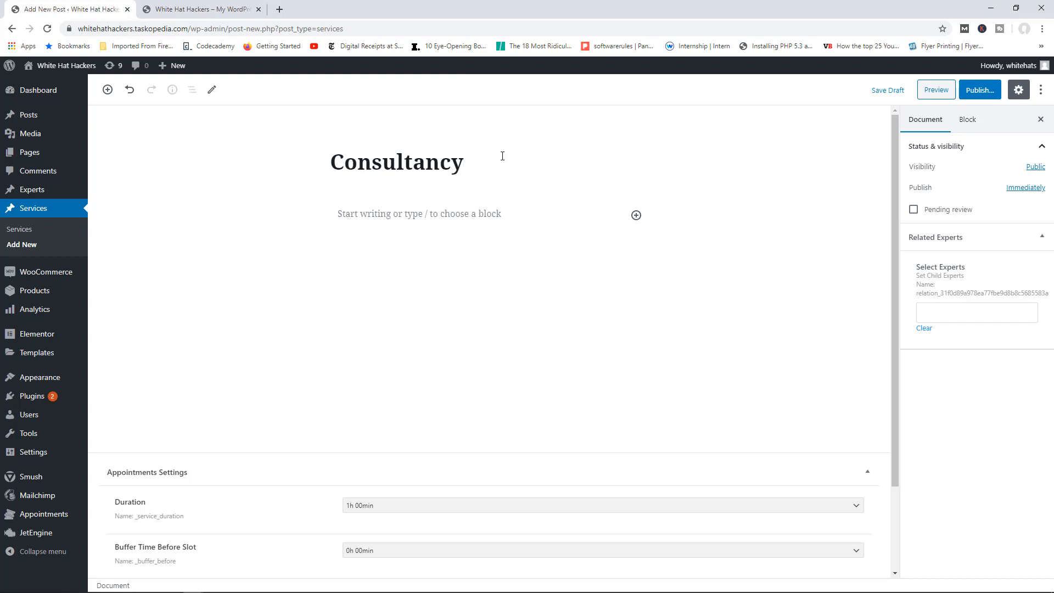
{"action": "type", "text": "ma"}
{"action": "key", "text": "BackSpace"}
{"action": "key", "text": "BackSpace"}
Step: Link two experts under Related Experts and publish the Consultancy service
{"action": "left_click", "coordinate": [963, 317]}
{"action": "type", "text": "ma"}
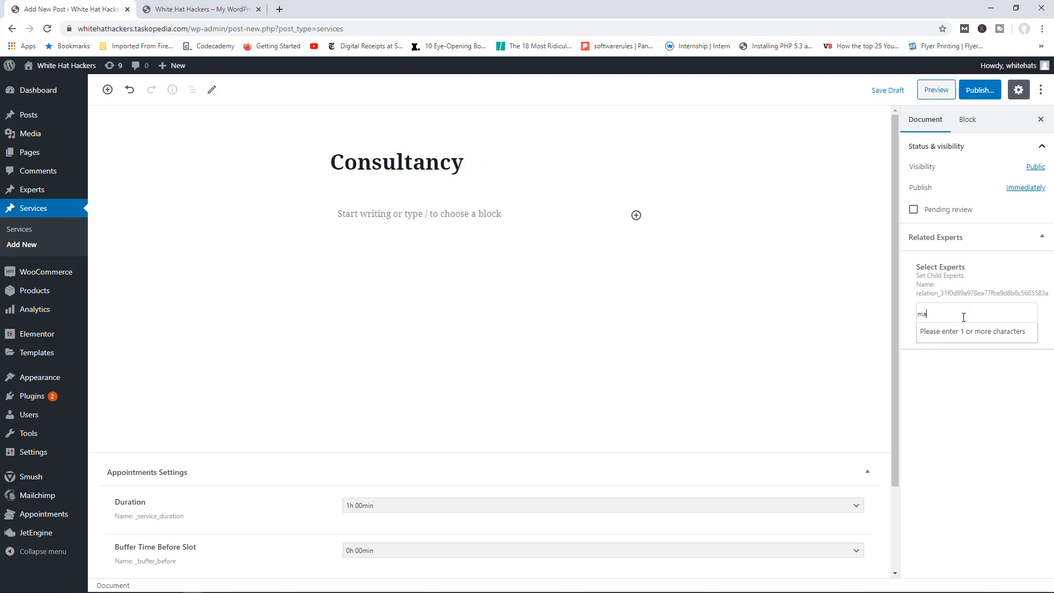
{"action": "type", "text": "u"}
{"action": "left_click", "coordinate": [952, 332]}
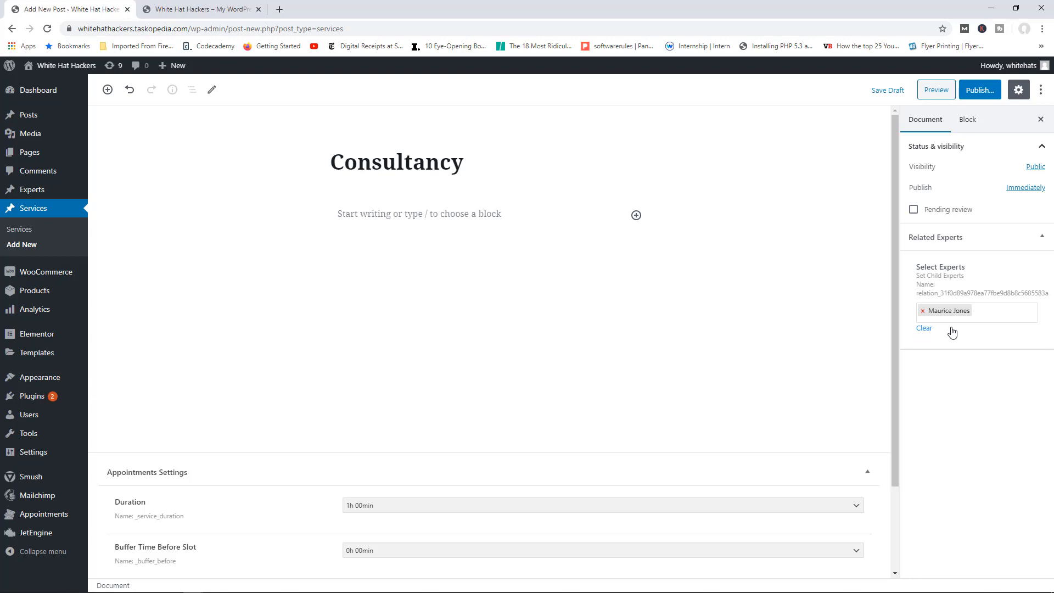
{"action": "type", "text": "chloe"}
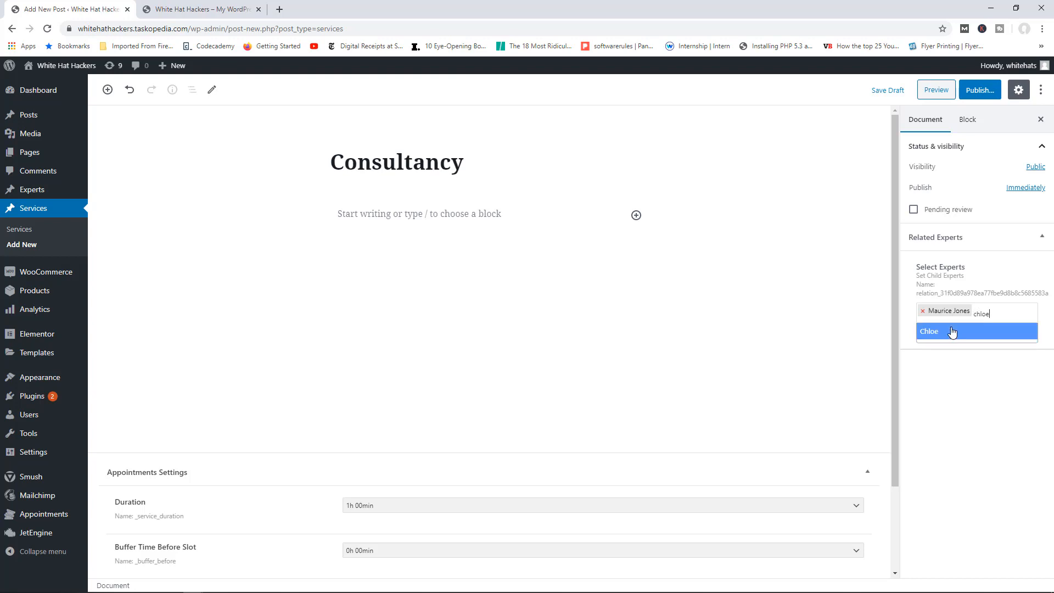
{"action": "left_click", "coordinate": [952, 332]}
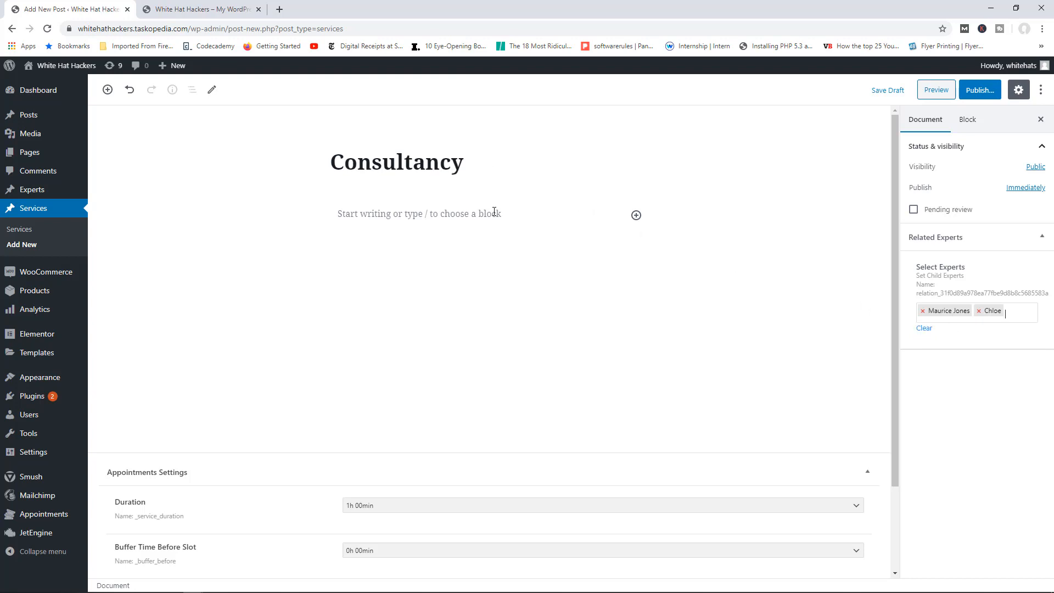
{"action": "left_click", "coordinate": [980, 92]}
{"action": "left_click", "coordinate": [981, 94]}
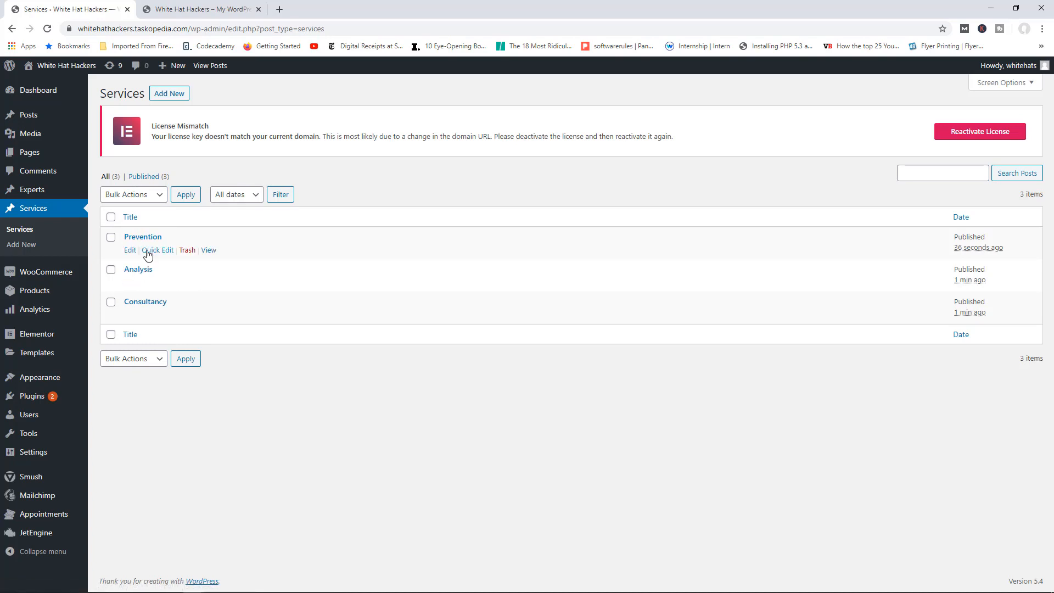
Step: Open the Static Page Booking Form from JetEngine Forms for editing
{"action": "mouse_move", "coordinate": [51, 316]}
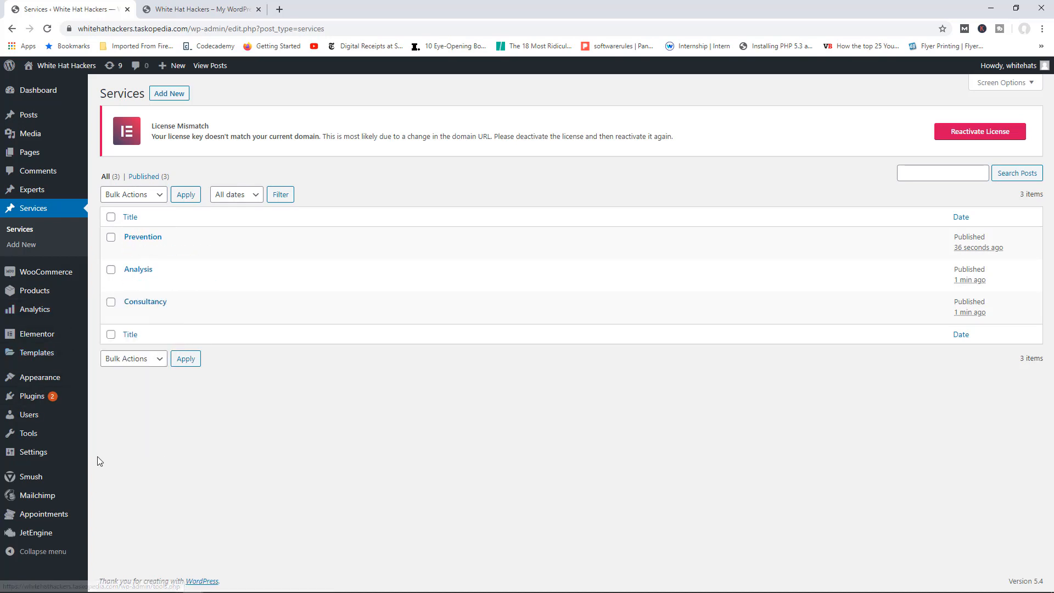
{"action": "mouse_move", "coordinate": [56, 532]}
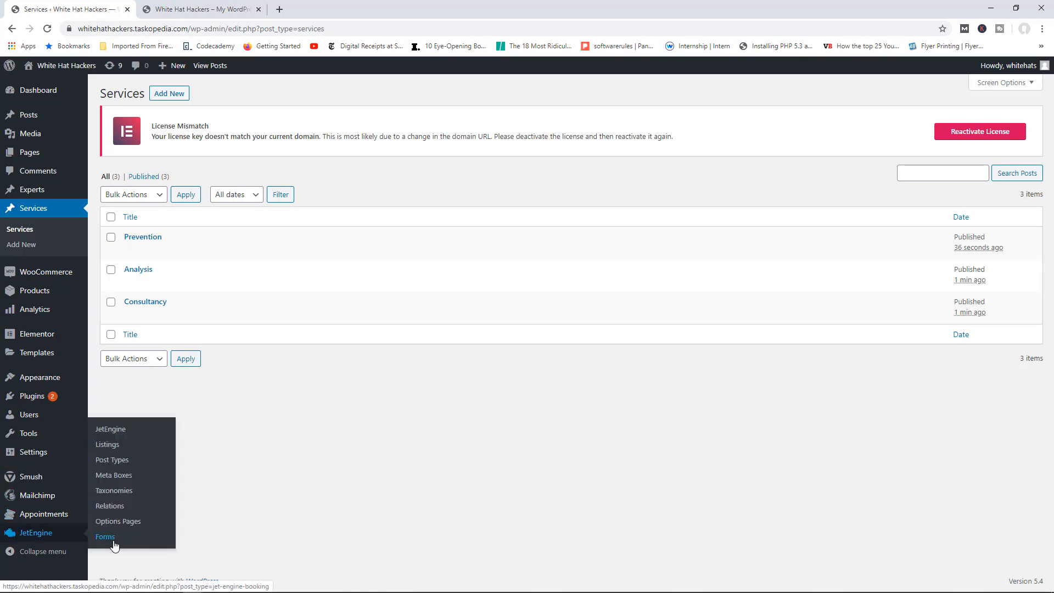
{"action": "left_click", "coordinate": [112, 540]}
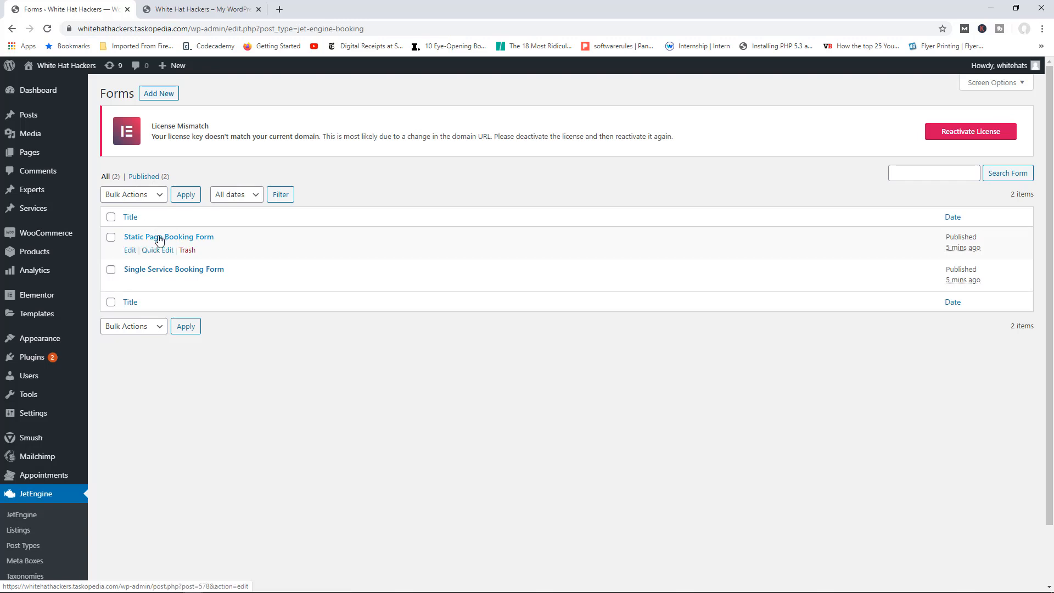
{"action": "left_click", "coordinate": [131, 251]}
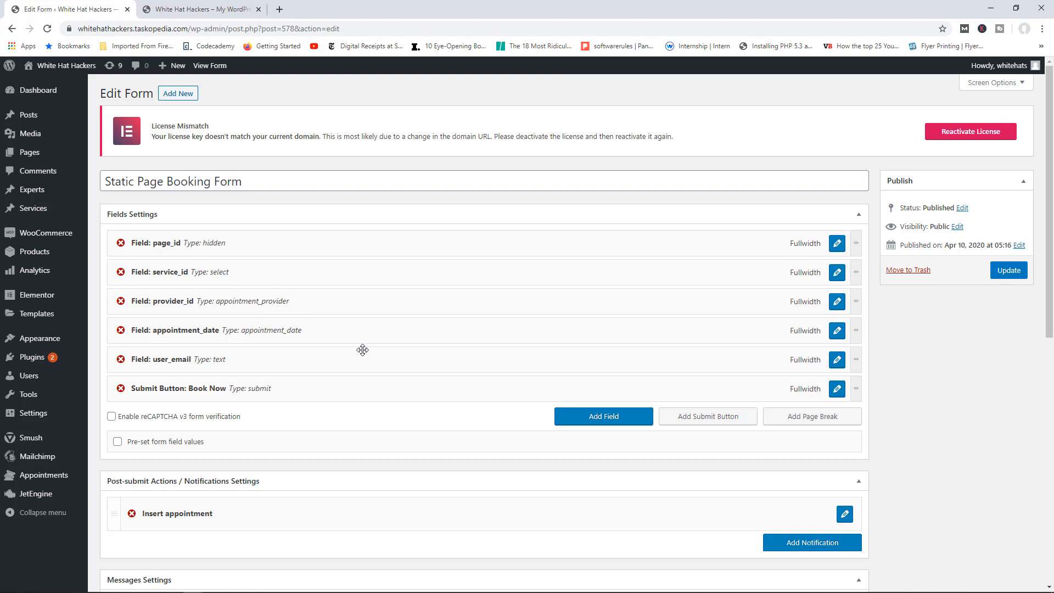
Step: Add a Number field named phone_number, labelled Phone, and apply the changes
{"action": "left_click", "coordinate": [591, 420]}
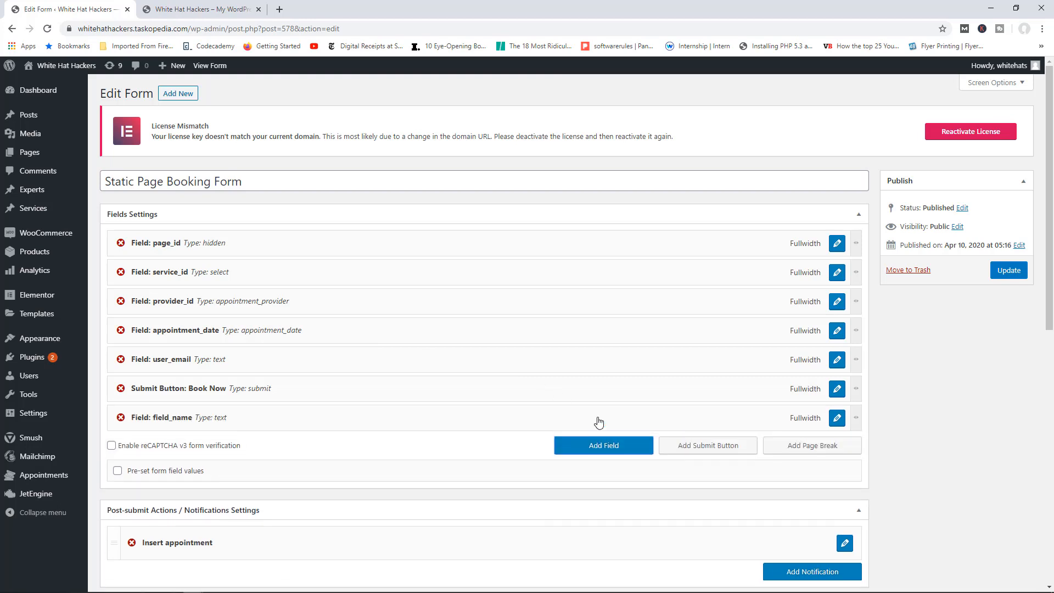
{"action": "scroll", "coordinate": [510, 447], "scroll_direction": "down", "scroll_amount": 2}
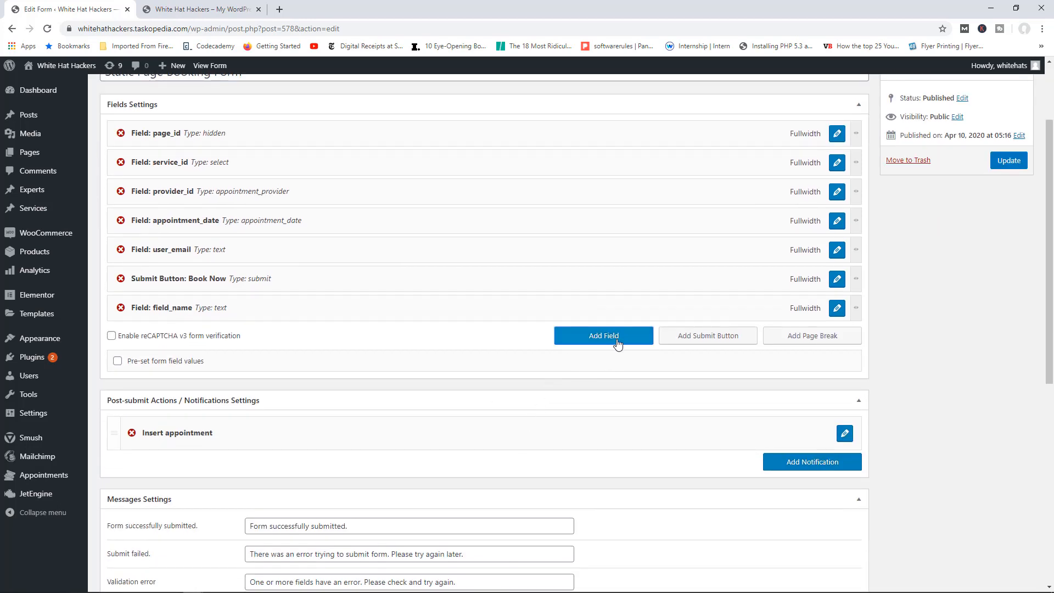
{"action": "left_click", "coordinate": [837, 307]}
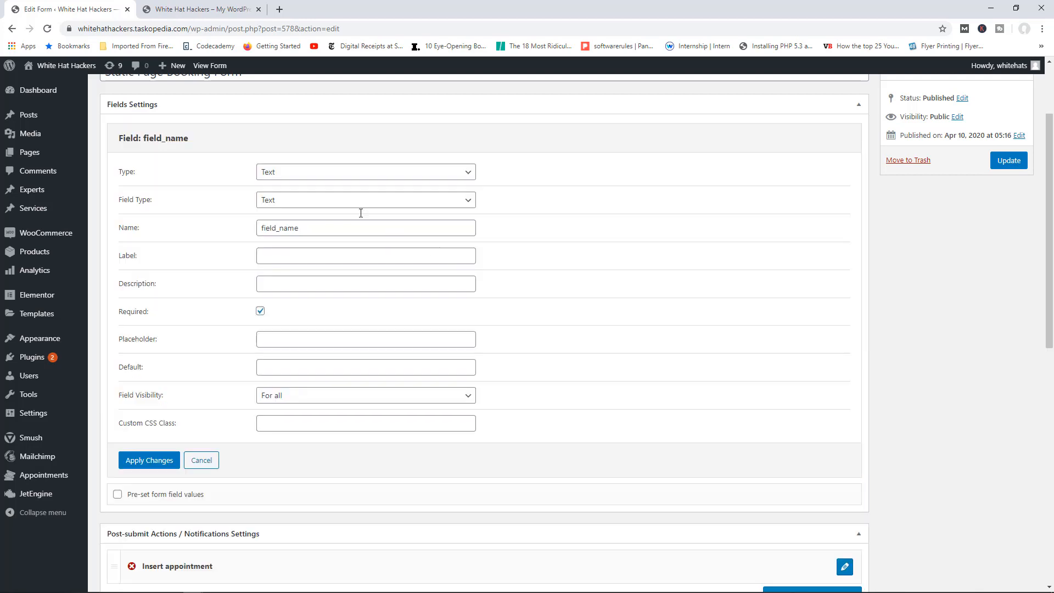
{"action": "left_click", "coordinate": [301, 180]}
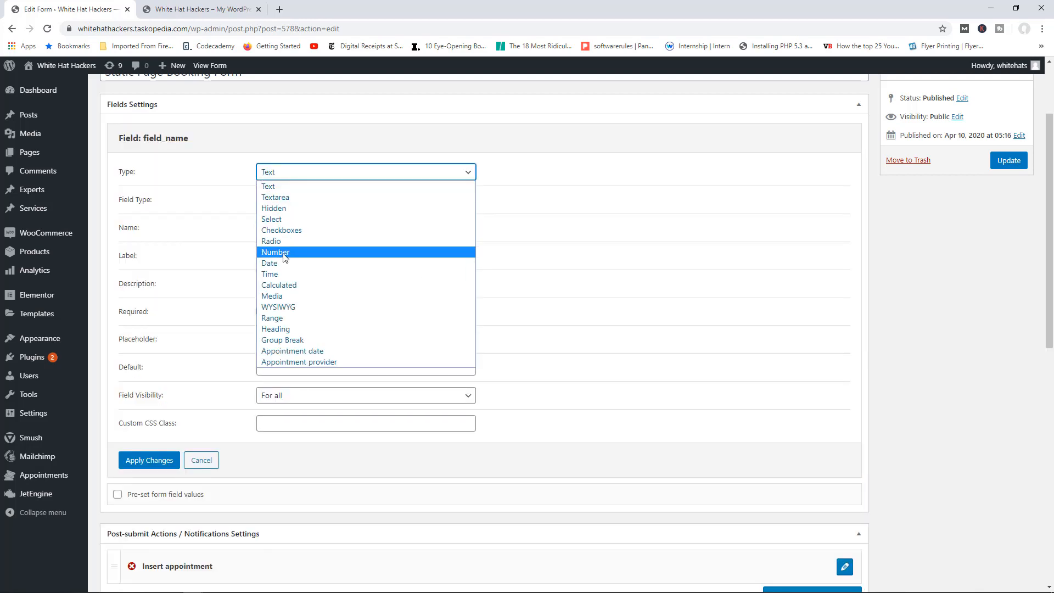
{"action": "left_click", "coordinate": [285, 257]}
{"action": "left_click", "coordinate": [295, 200]}
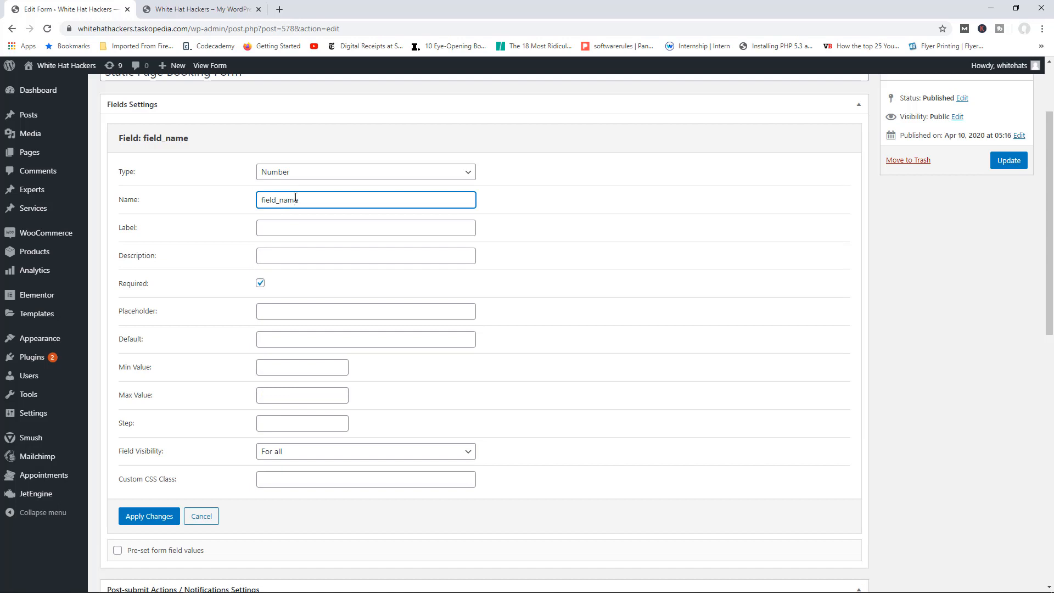
{"action": "double_click", "coordinate": [295, 198]}
{"action": "type", "text": "phone_"}
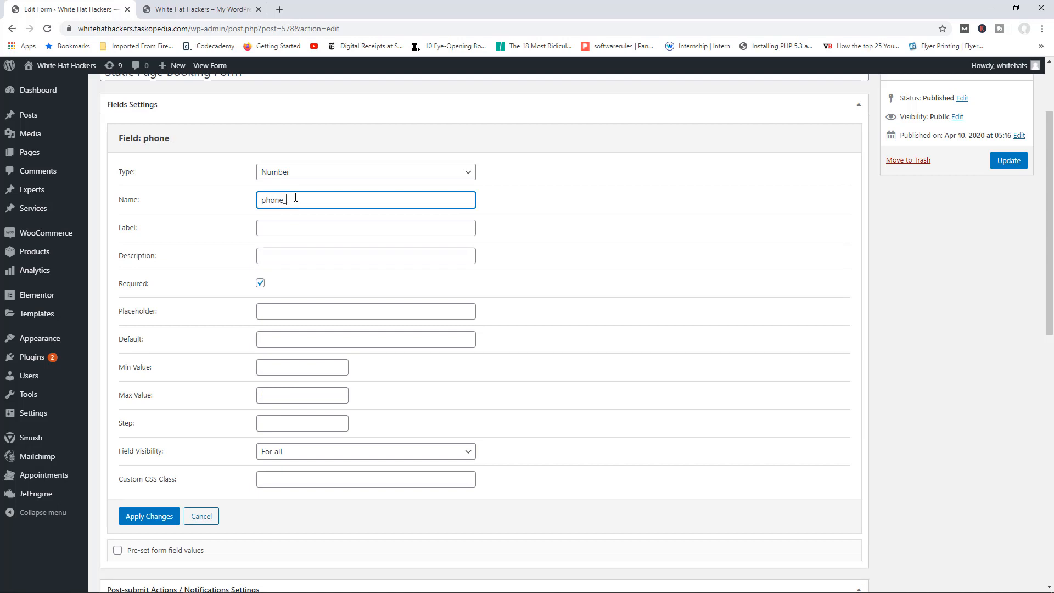
{"action": "type", "text": "number"}
{"action": "key", "text": "Tab"}
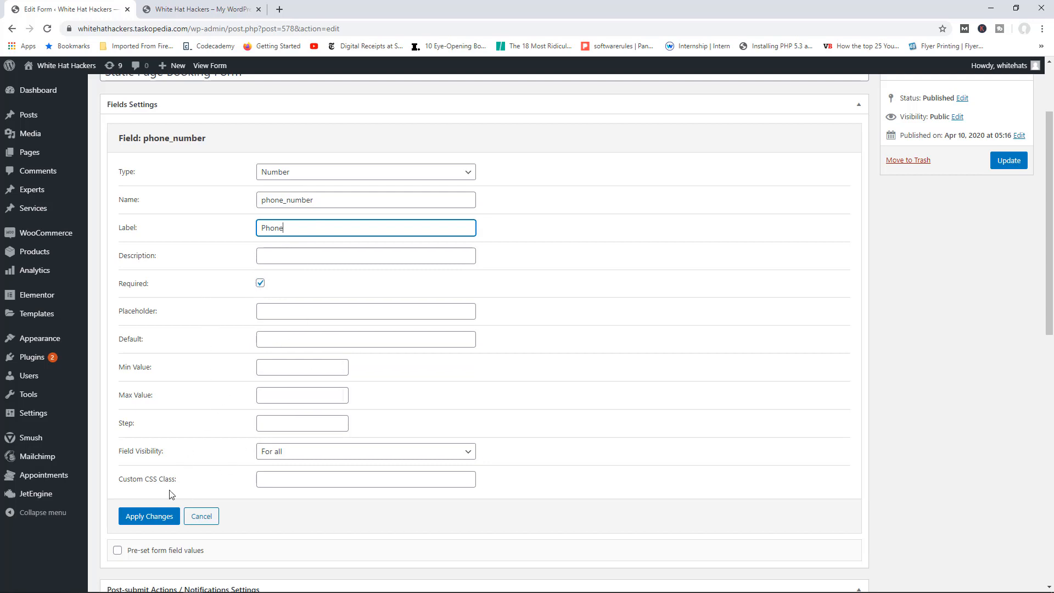
{"action": "left_click", "coordinate": [149, 517]}
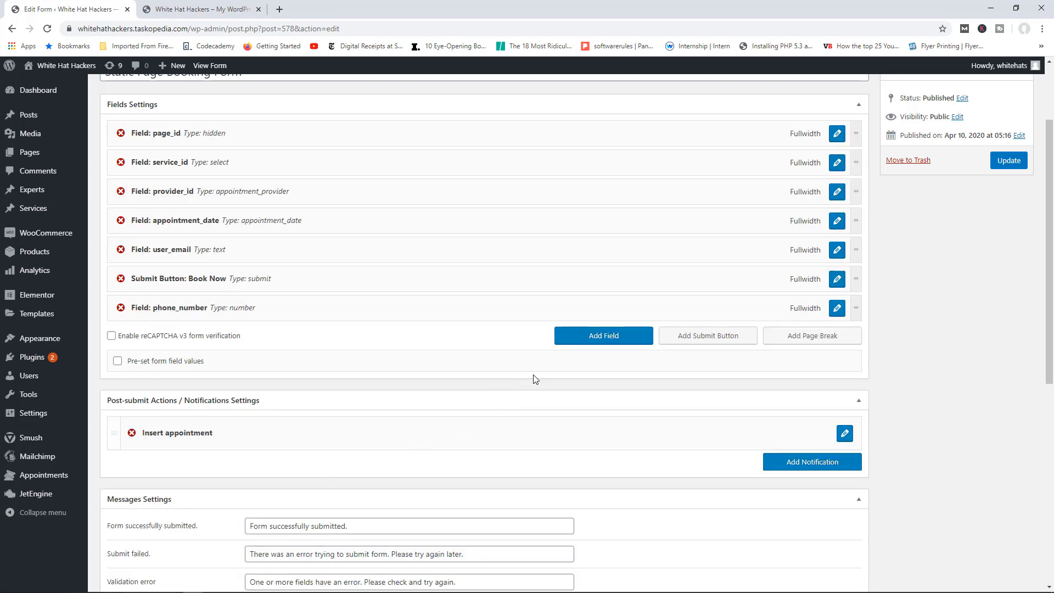
Step: Add a required Text field named comments, labelled Your Comments, and apply the changes
{"action": "left_click", "coordinate": [608, 340]}
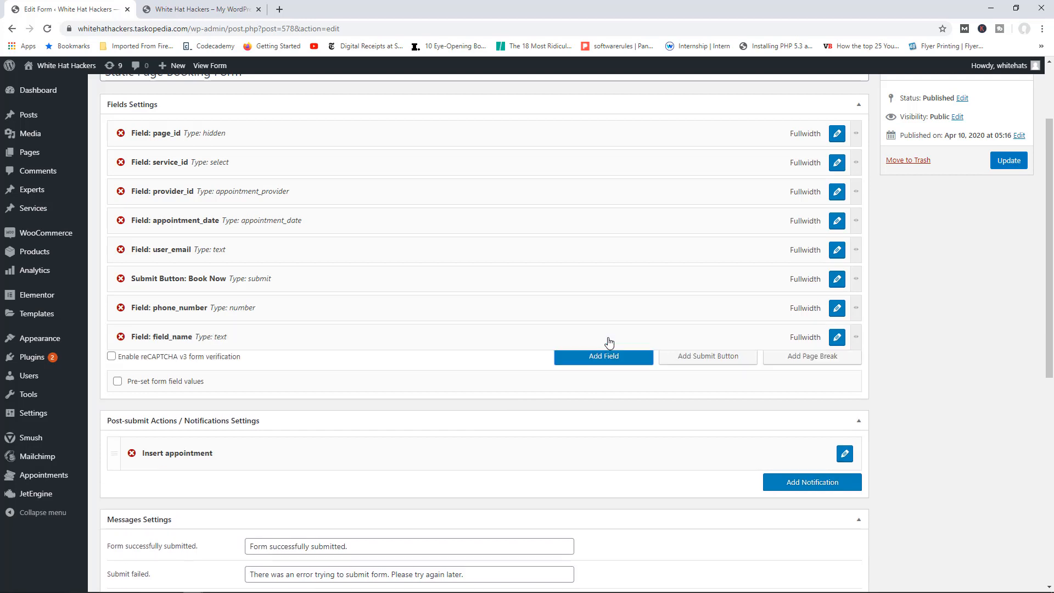
{"action": "left_click", "coordinate": [837, 339]}
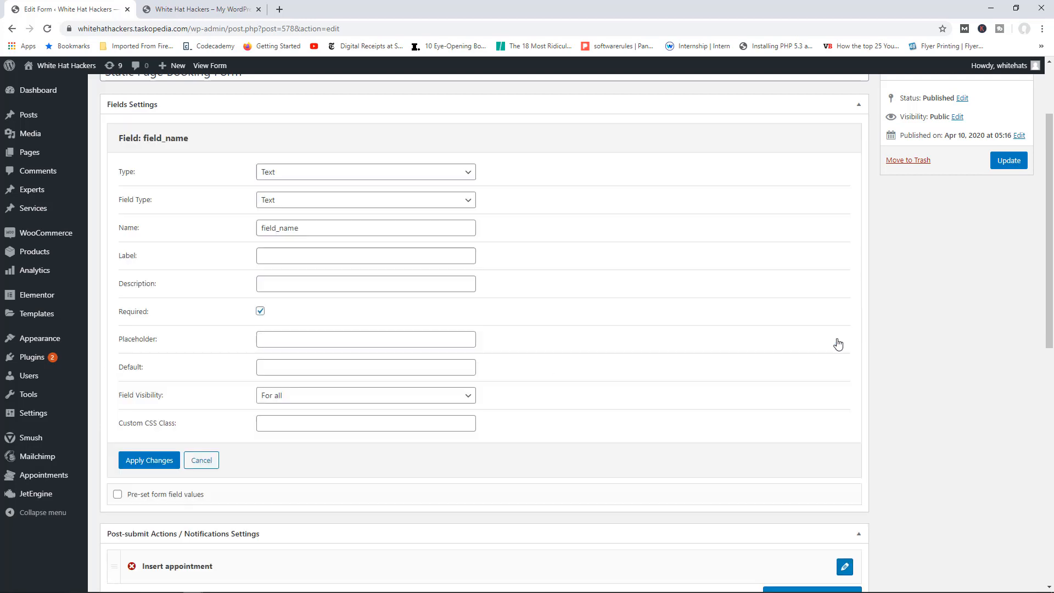
{"action": "left_click", "coordinate": [299, 203]}
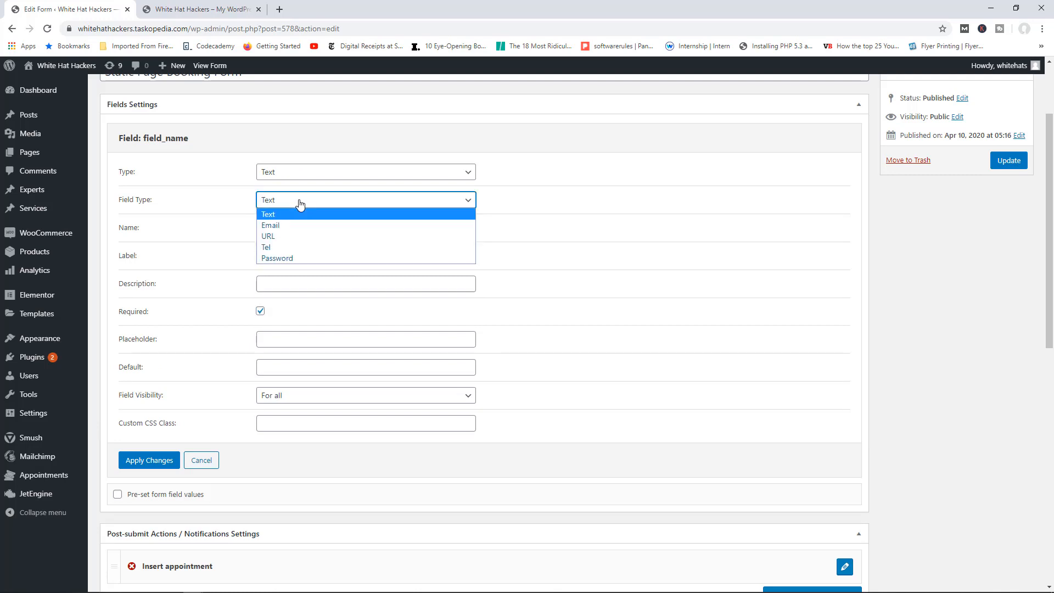
{"action": "left_click", "coordinate": [299, 204]}
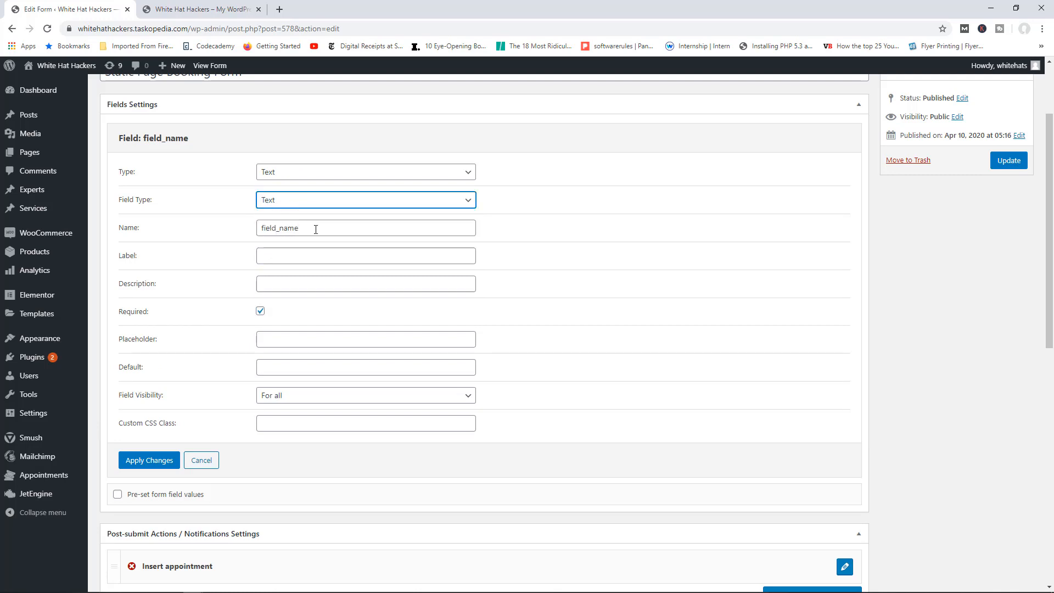
{"action": "left_click_drag", "start_coordinate": [316, 230], "coordinate": [259, 230]}
{"action": "type", "text": "cmm"}
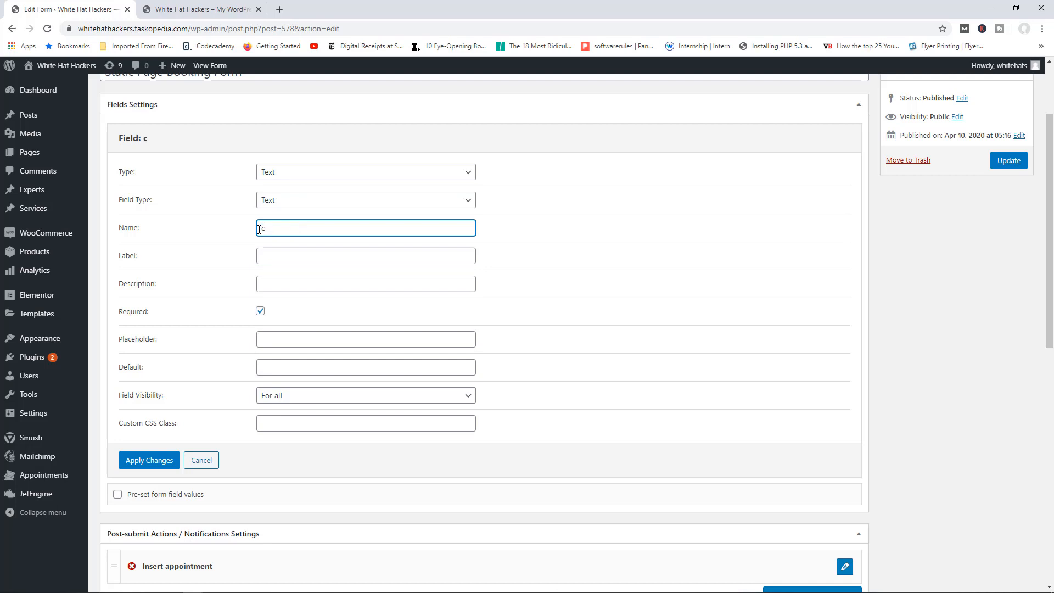
{"action": "key", "text": "BackSpace"}
{"action": "key", "text": "BackSpace"}
{"action": "type", "text": "omments"}
{"action": "left_click", "coordinate": [281, 258]}
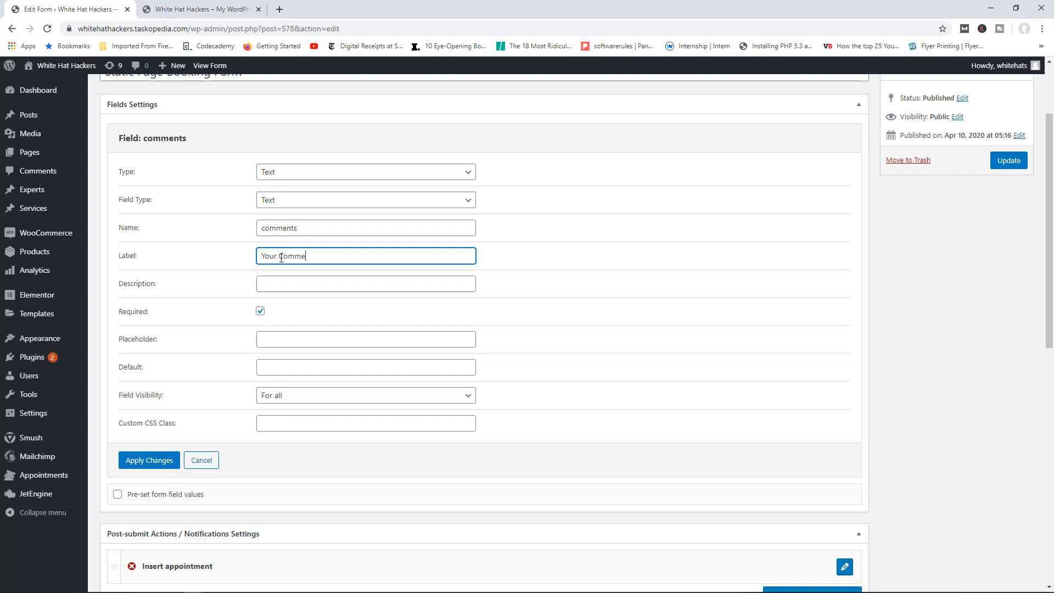
{"action": "left_click", "coordinate": [260, 312]}
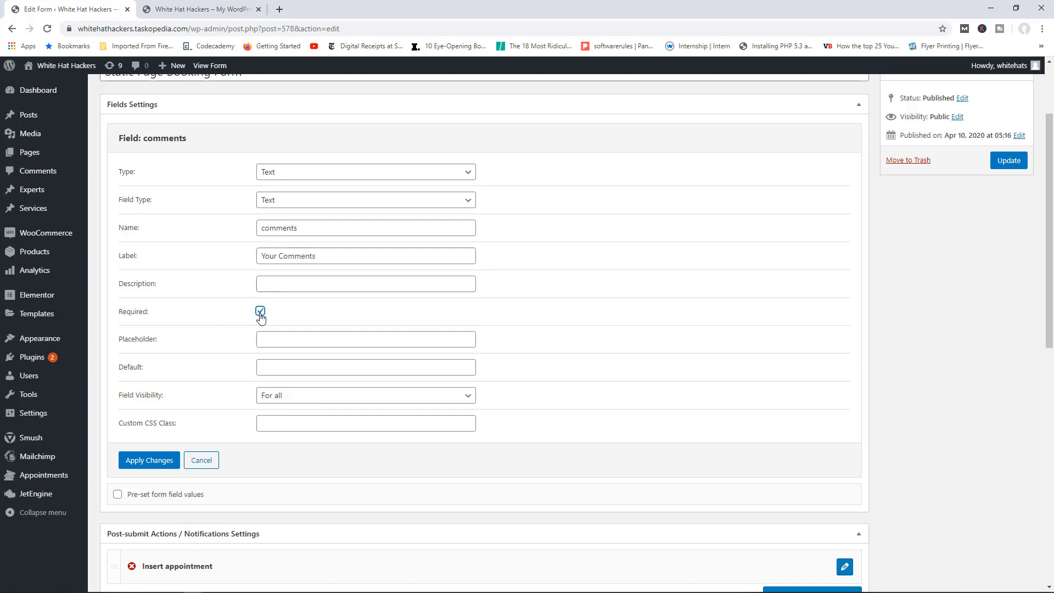
{"action": "left_click", "coordinate": [145, 461]}
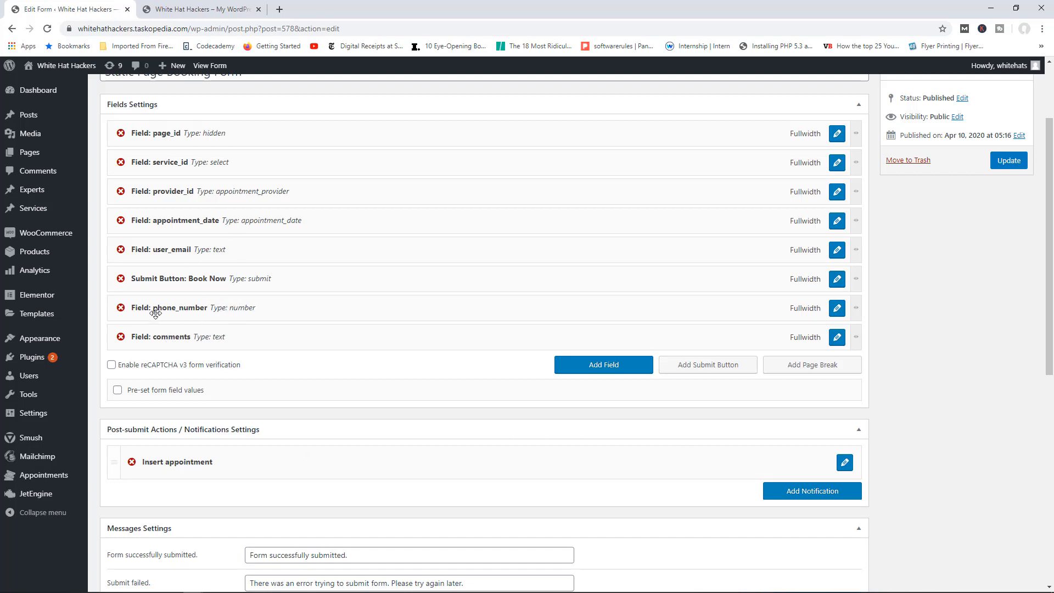
Step: Move the phone_number and comments fields above the Book Now submit button
{"action": "left_click_drag", "start_coordinate": [144, 305], "coordinate": [144, 277]}
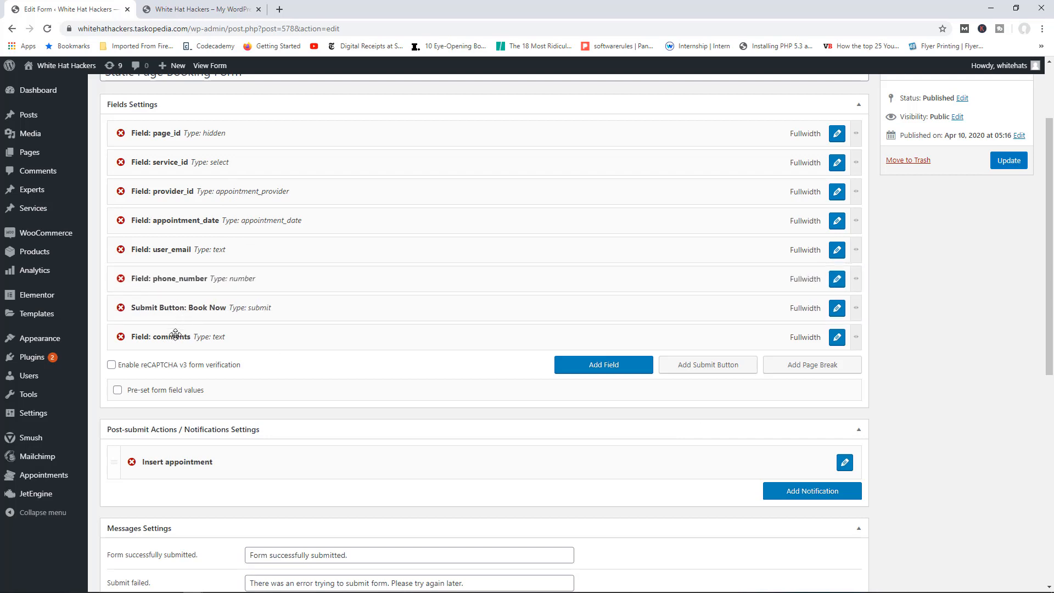
{"action": "left_click_drag", "start_coordinate": [172, 334], "coordinate": [177, 308]}
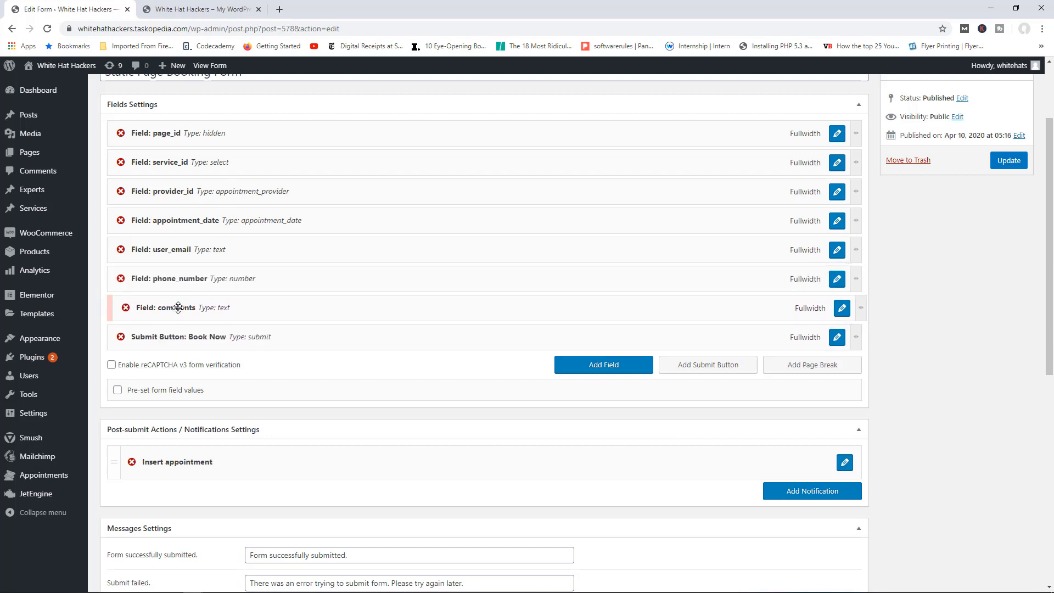
{"action": "scroll", "coordinate": [624, 313], "scroll_direction": "down", "scroll_amount": 2}
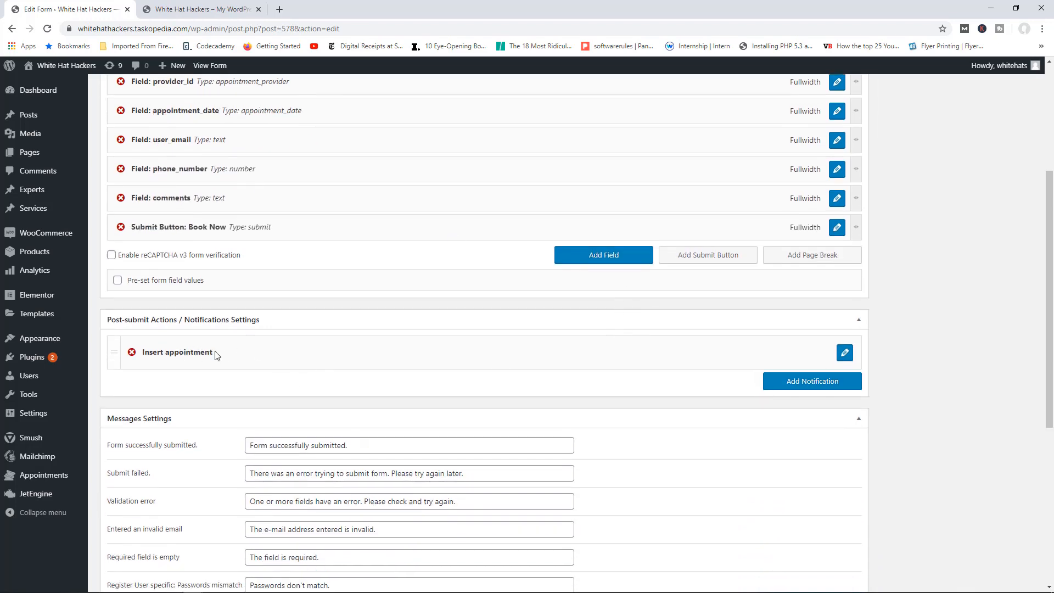
Step: Map the Insert appointment action's Number field to phone_number and Comments field to comments
{"action": "left_click", "coordinate": [845, 356]}
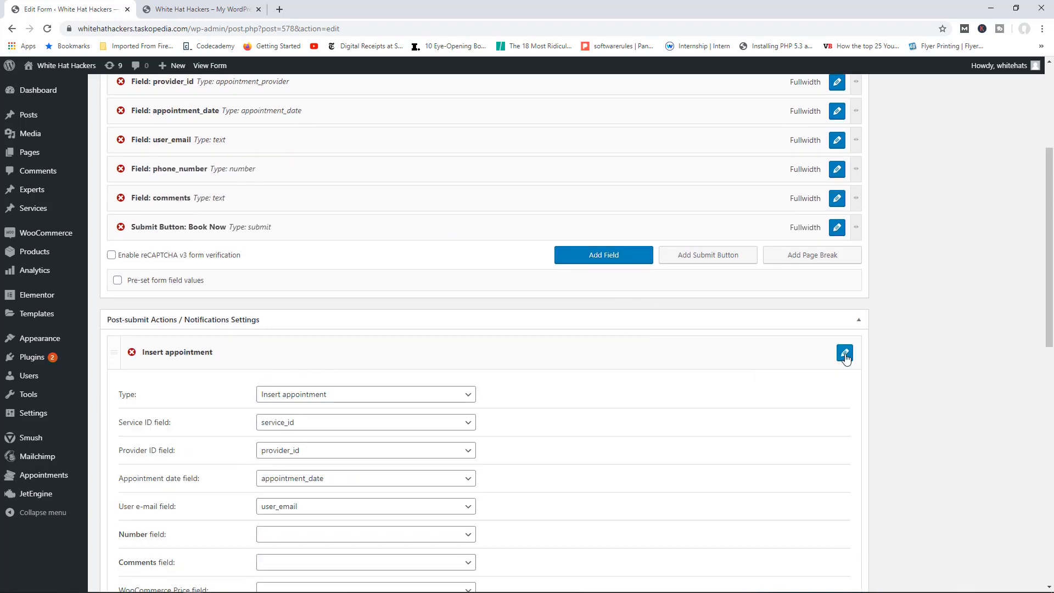
{"action": "scroll", "coordinate": [702, 384], "scroll_direction": "down", "scroll_amount": 3}
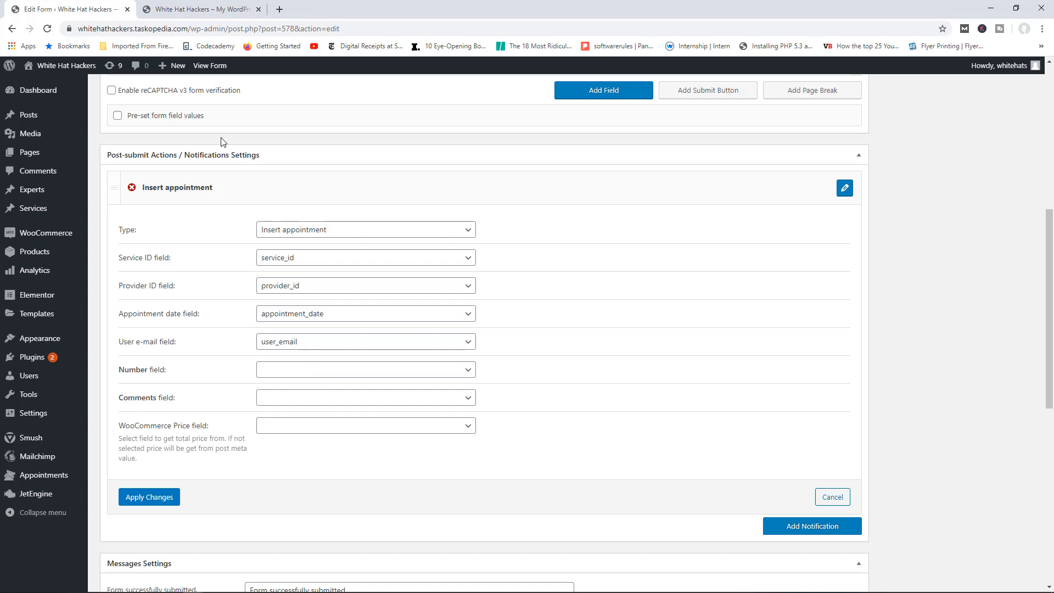
{"action": "left_click", "coordinate": [345, 370]}
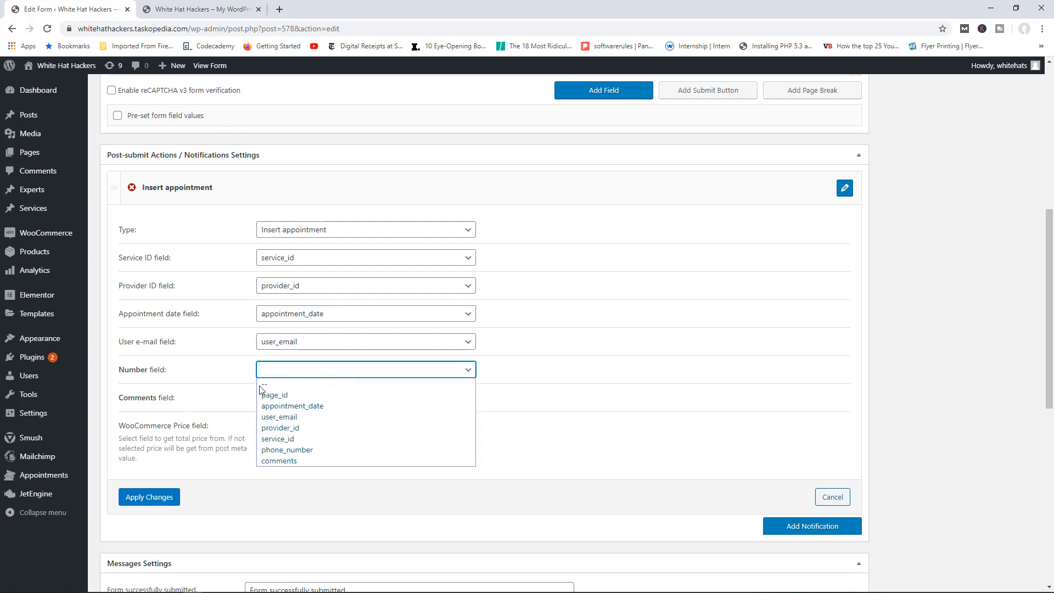
{"action": "left_click", "coordinate": [307, 450]}
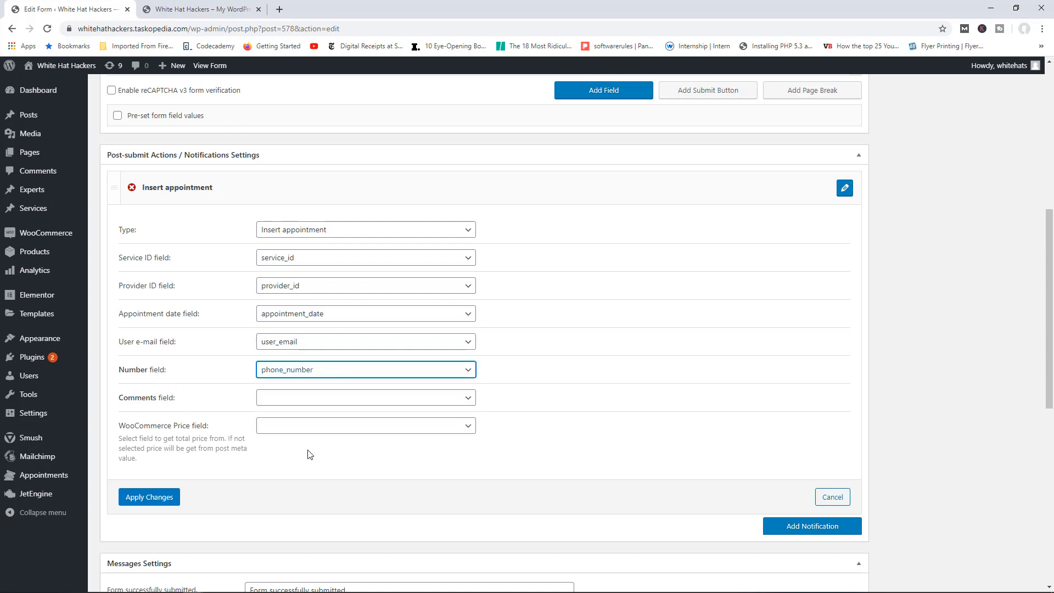
{"action": "left_click", "coordinate": [305, 402]}
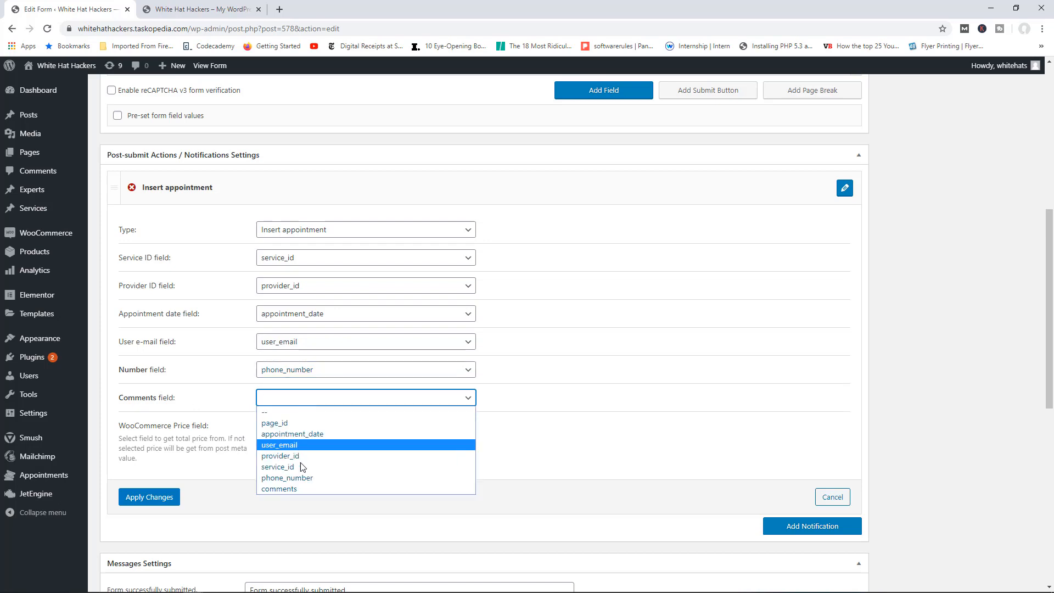
{"action": "left_click", "coordinate": [300, 492]}
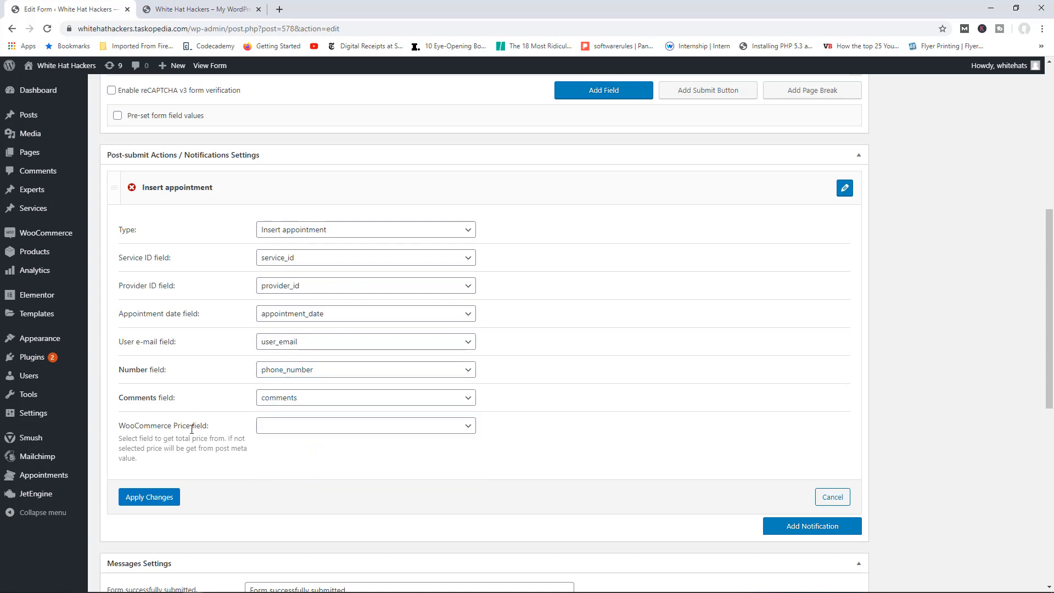
{"action": "left_click", "coordinate": [154, 498]}
Step: Update the Static Page Booking Form and go to the live site
{"action": "scroll", "coordinate": [839, 319], "scroll_direction": "up", "scroll_amount": 7}
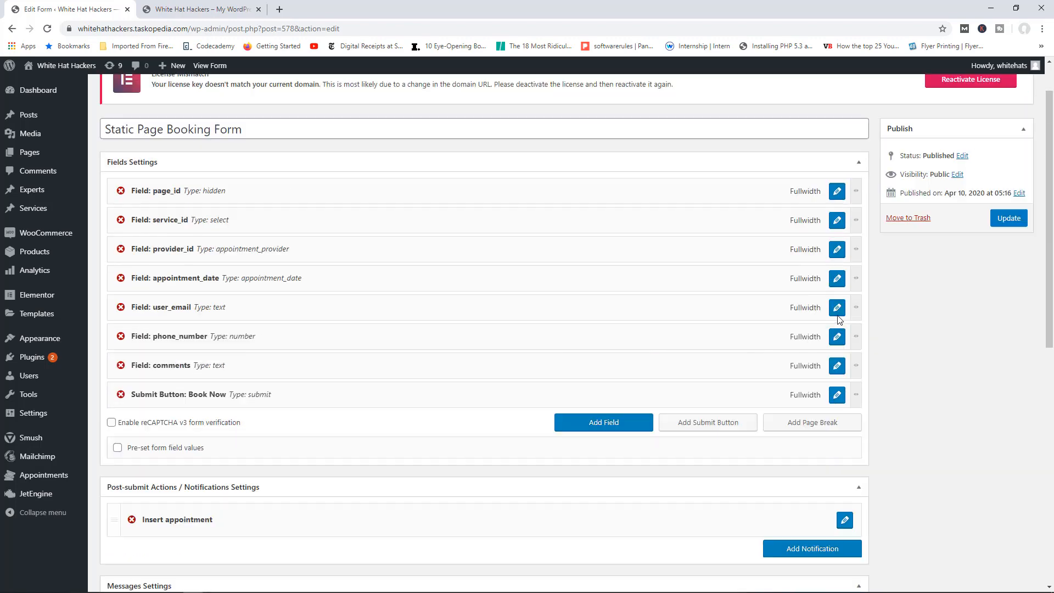
{"action": "left_click", "coordinate": [1001, 278]}
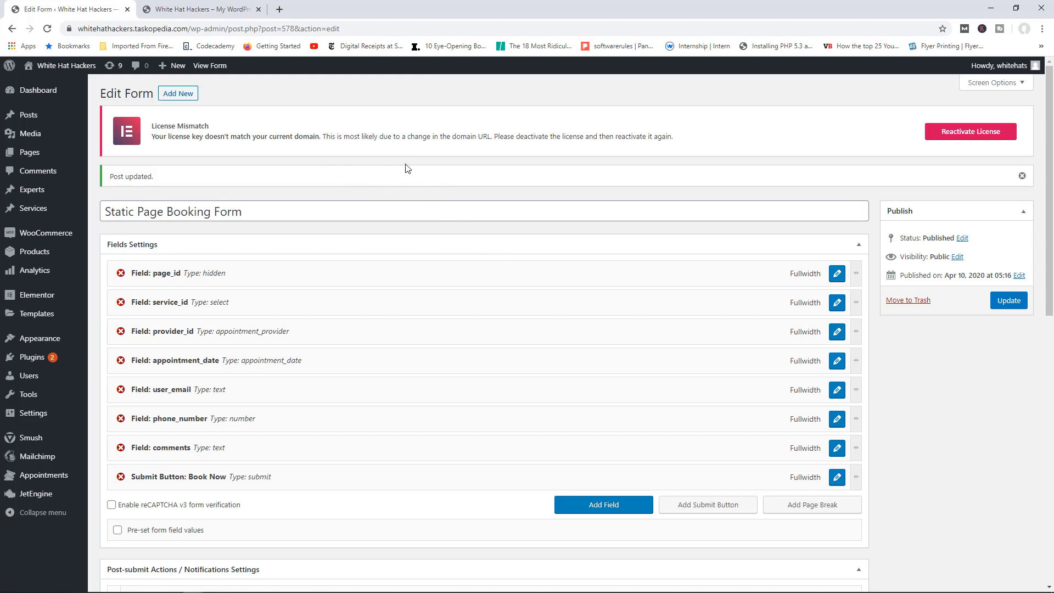
{"action": "left_click", "coordinate": [192, 11]}
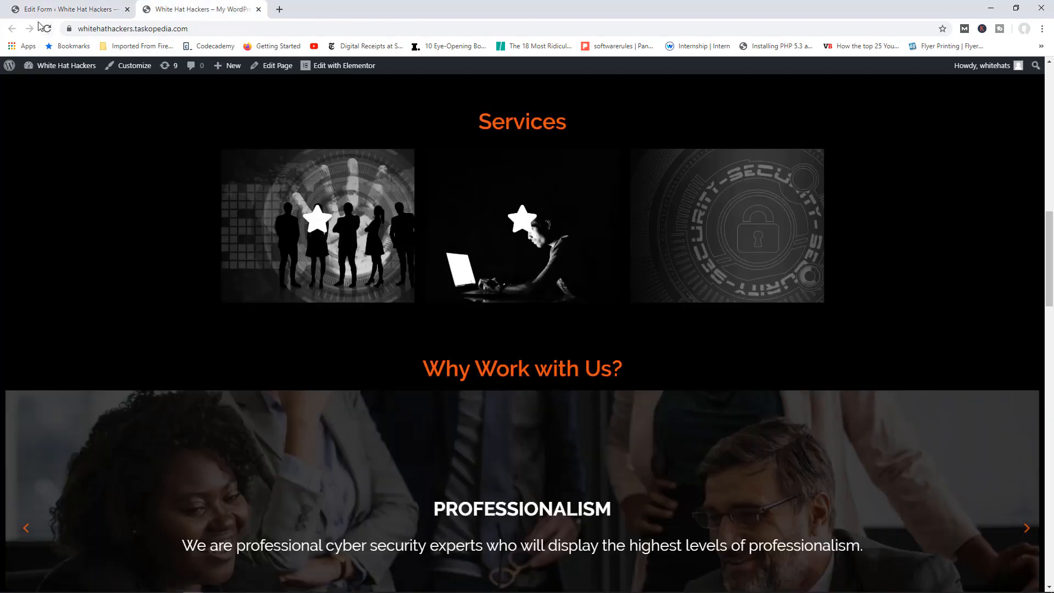
Step: Reload the site, edit Home in Elementor, and collapse the Basic, Pro and General widget groups
{"action": "left_click", "coordinate": [46, 29]}
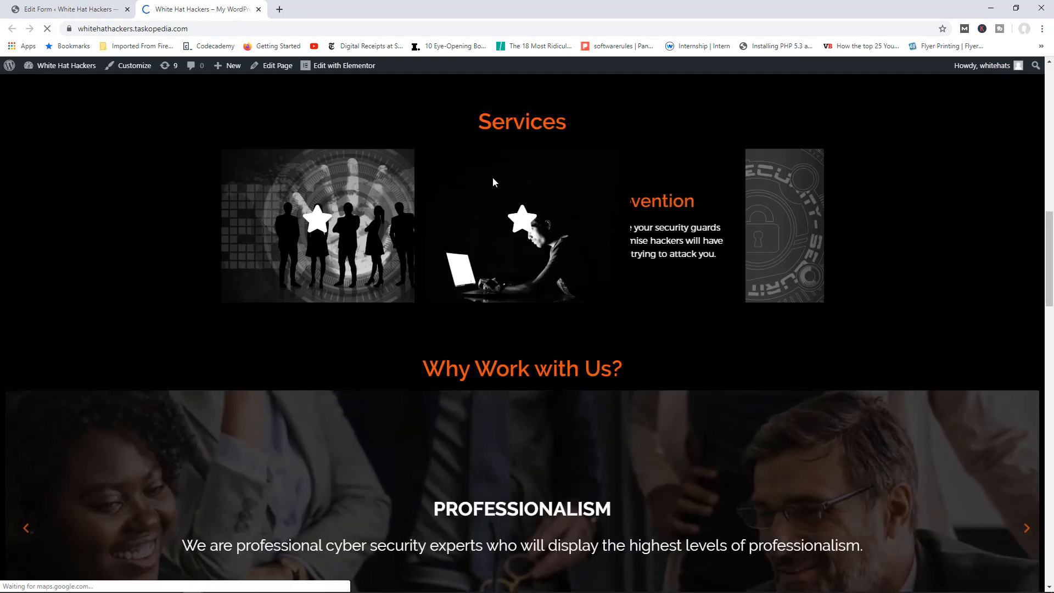
{"action": "left_click", "coordinate": [349, 70]}
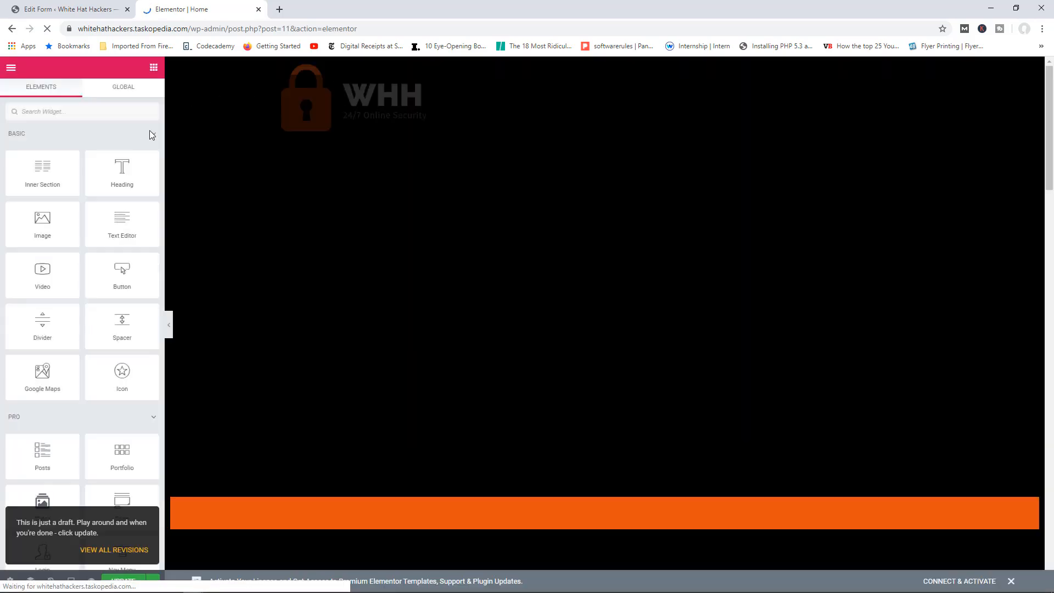
{"action": "left_click", "coordinate": [153, 134]}
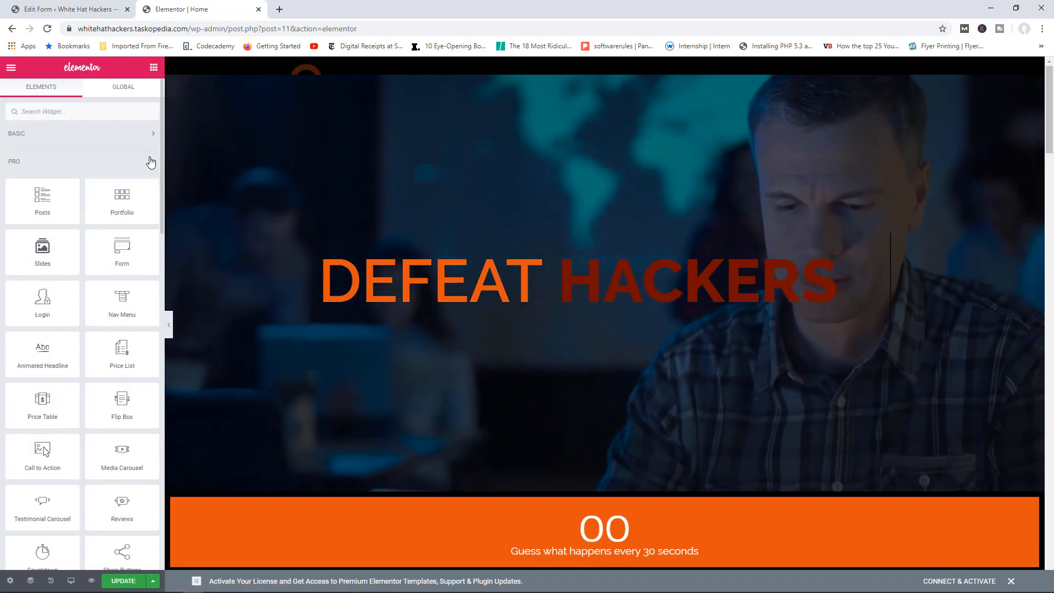
{"action": "left_click", "coordinate": [147, 162]}
{"action": "left_click", "coordinate": [145, 192]}
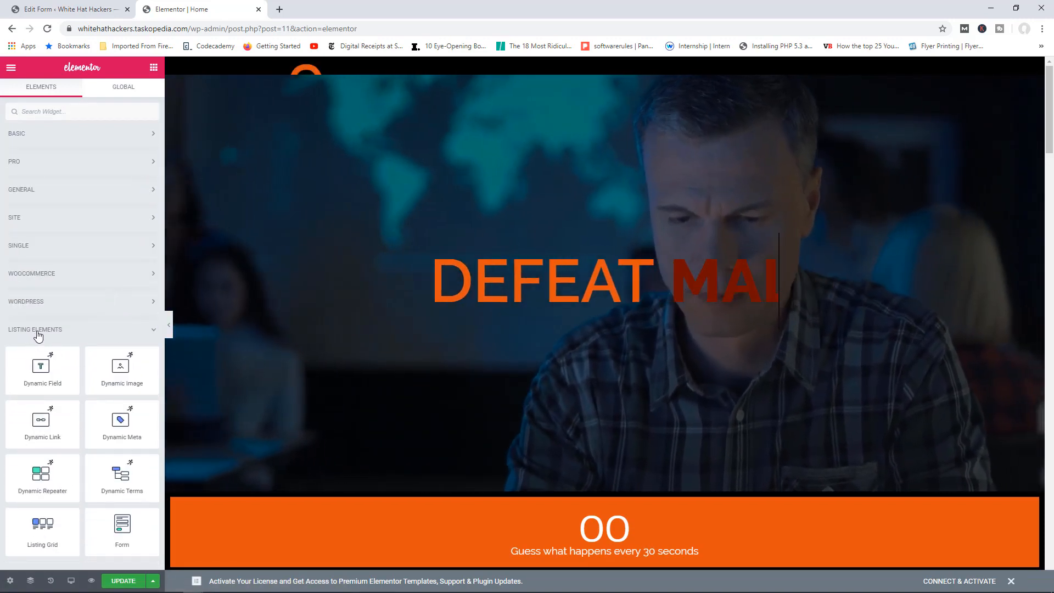
{"action": "scroll", "coordinate": [820, 237], "scroll_direction": "down", "scroll_amount": 20}
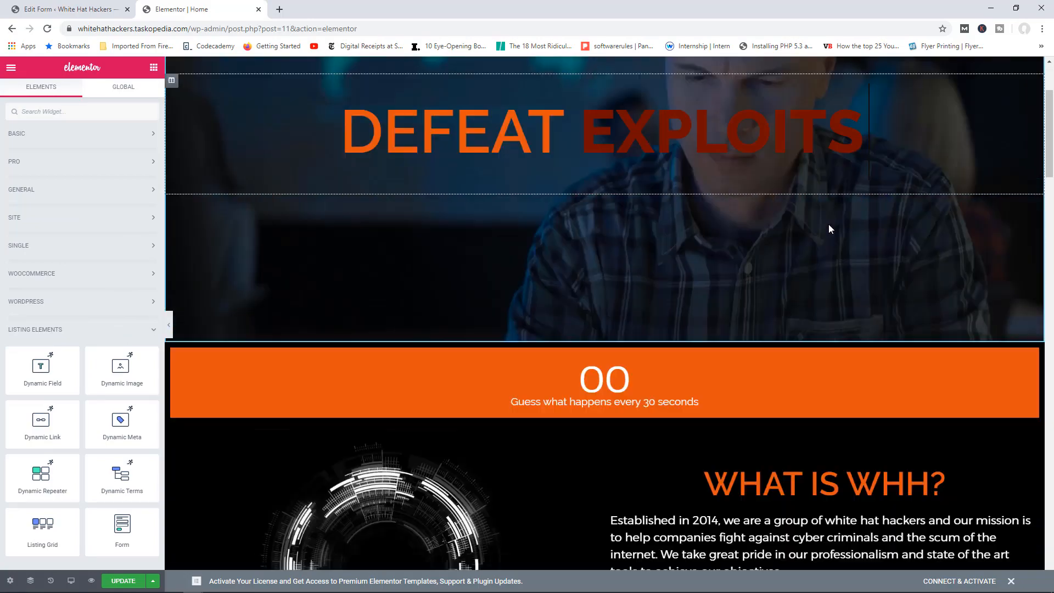
{"action": "scroll", "coordinate": [829, 225], "scroll_direction": "down", "scroll_amount": 20}
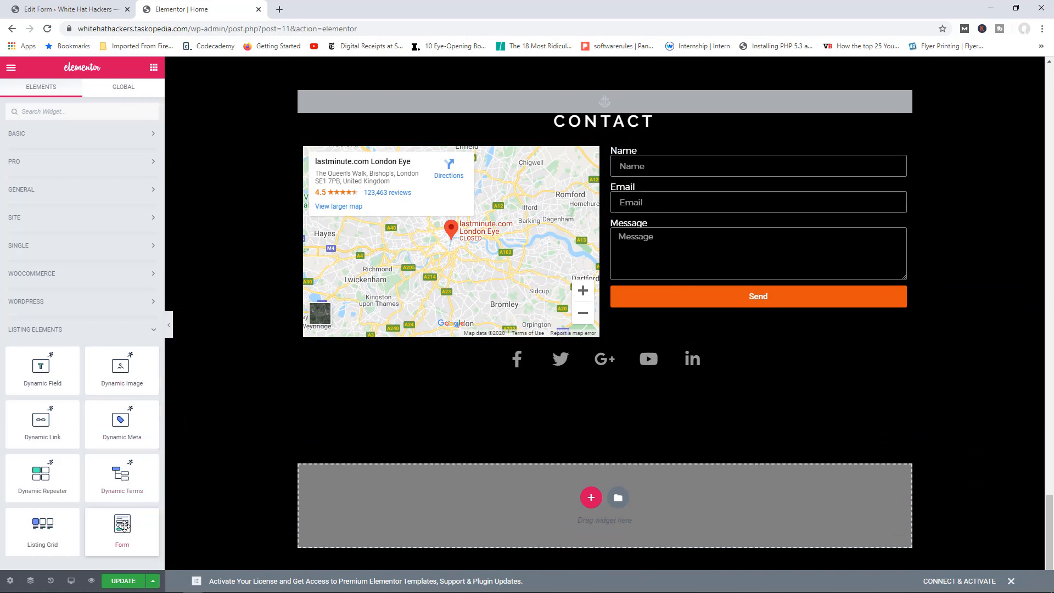
Step: Drop a Listing Elements Form widget below Contact and select the Static Page Booking Form
{"action": "left_click_drag", "start_coordinate": [122, 525], "coordinate": [516, 482]}
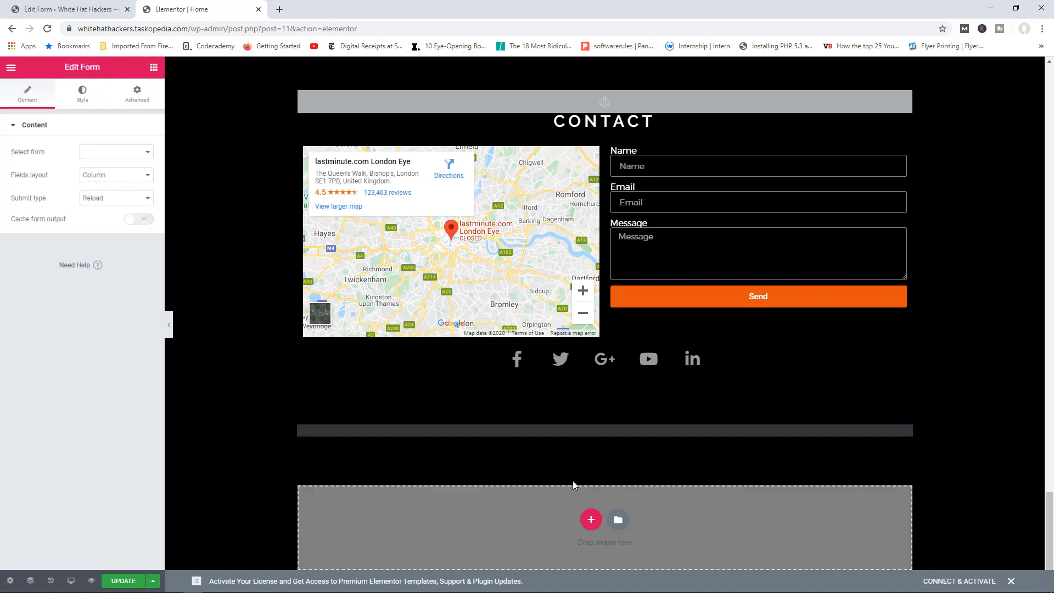
{"action": "left_click", "coordinate": [124, 156]}
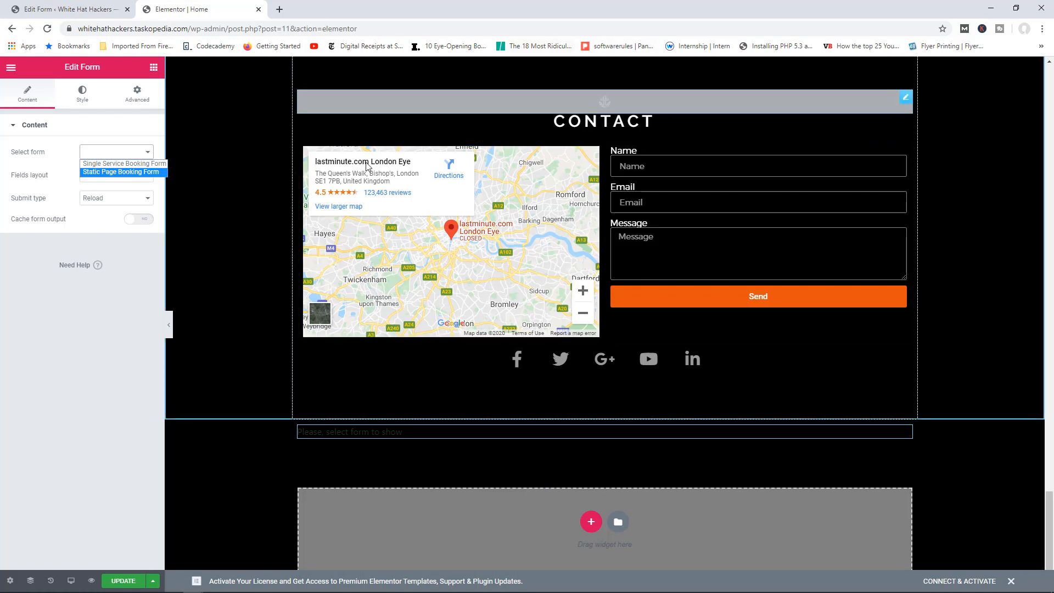
{"action": "left_click", "coordinate": [145, 172]}
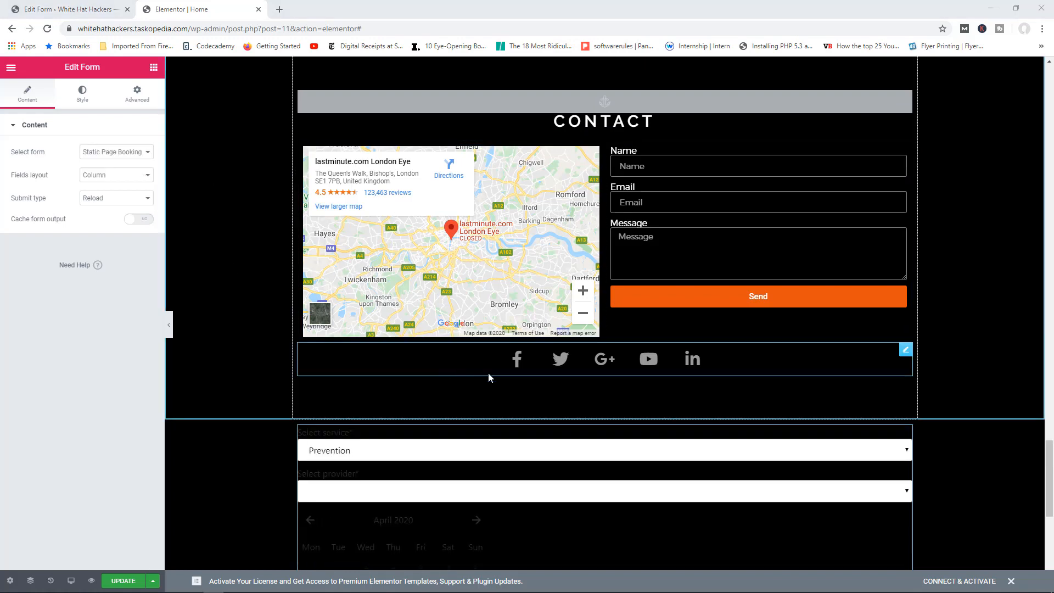
{"action": "scroll", "coordinate": [489, 377], "scroll_direction": "down", "scroll_amount": 4}
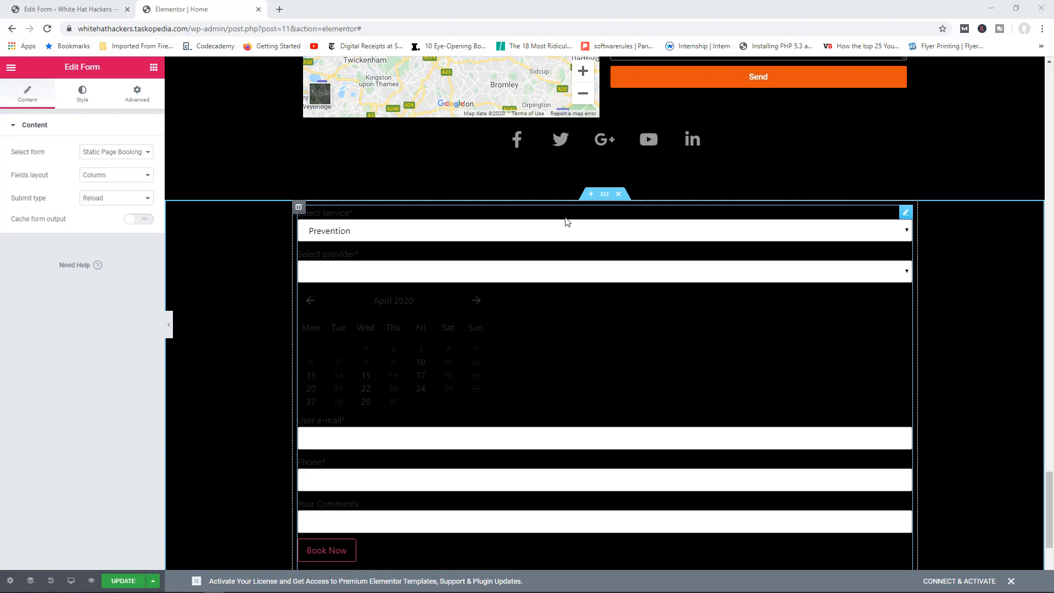
Step: Give the form's section a classic gold #AC8E4D background colour
{"action": "left_click", "coordinate": [606, 195]}
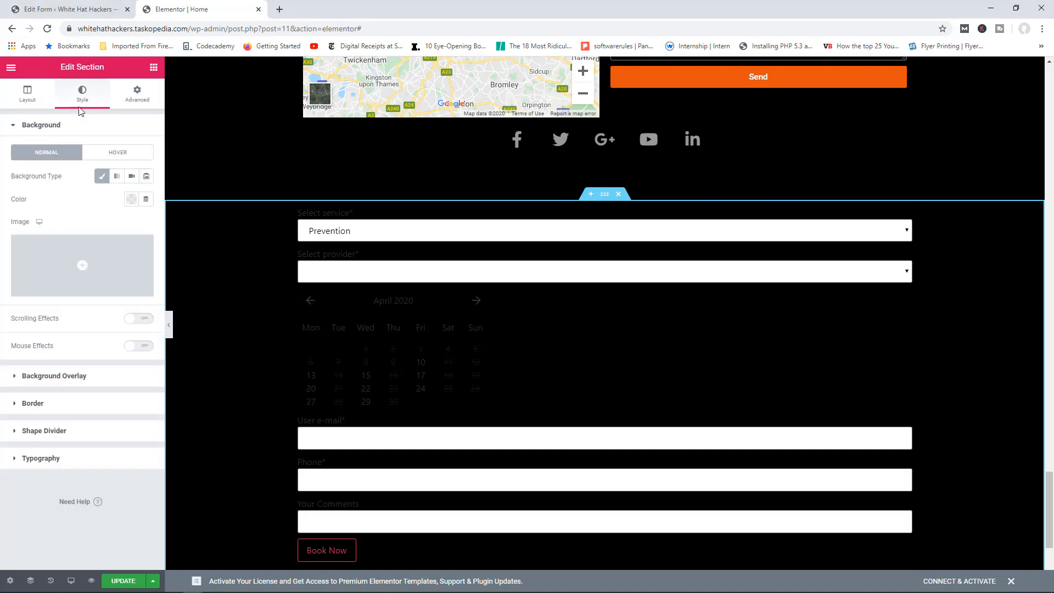
{"action": "left_click", "coordinate": [101, 178]}
{"action": "left_click", "coordinate": [101, 176]}
{"action": "left_click", "coordinate": [131, 199]}
{"action": "left_click", "coordinate": [137, 225]}
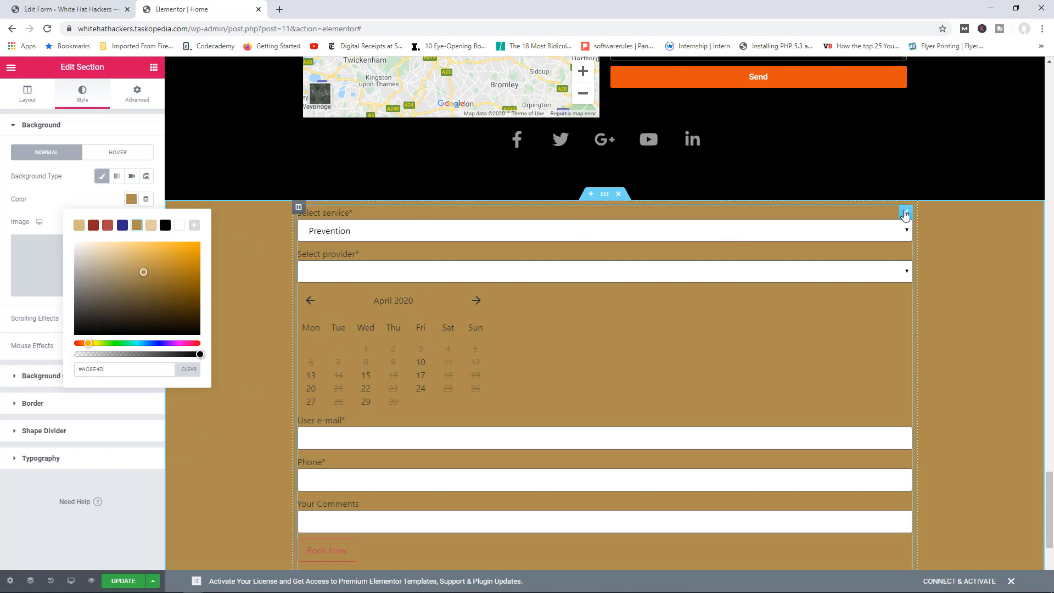
Step: Review the booking form widget's Style and Advanced settings, then update the Home page
{"action": "left_click", "coordinate": [906, 213]}
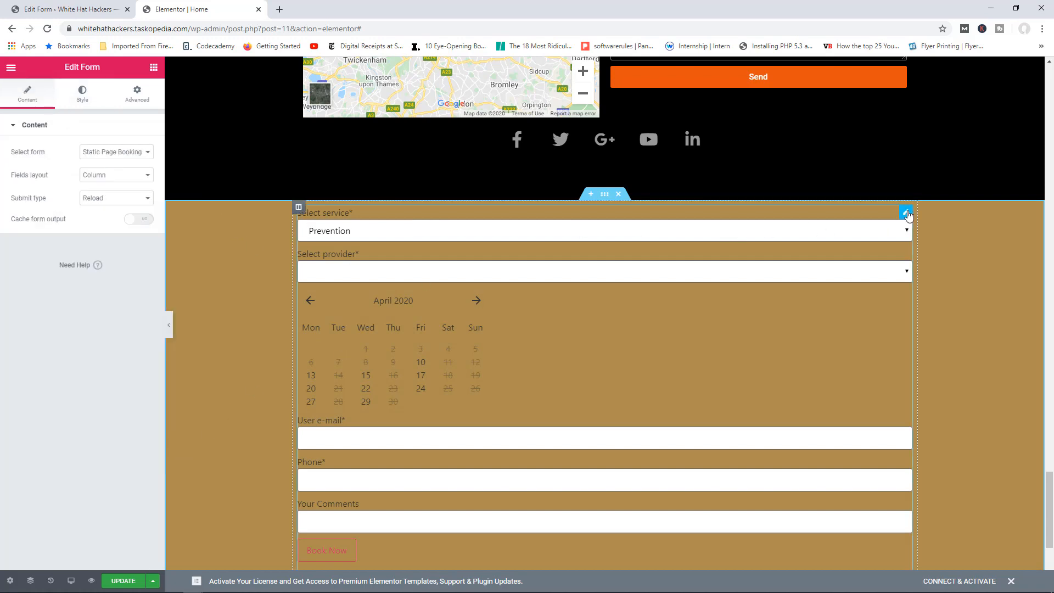
{"action": "left_click", "coordinate": [82, 94]}
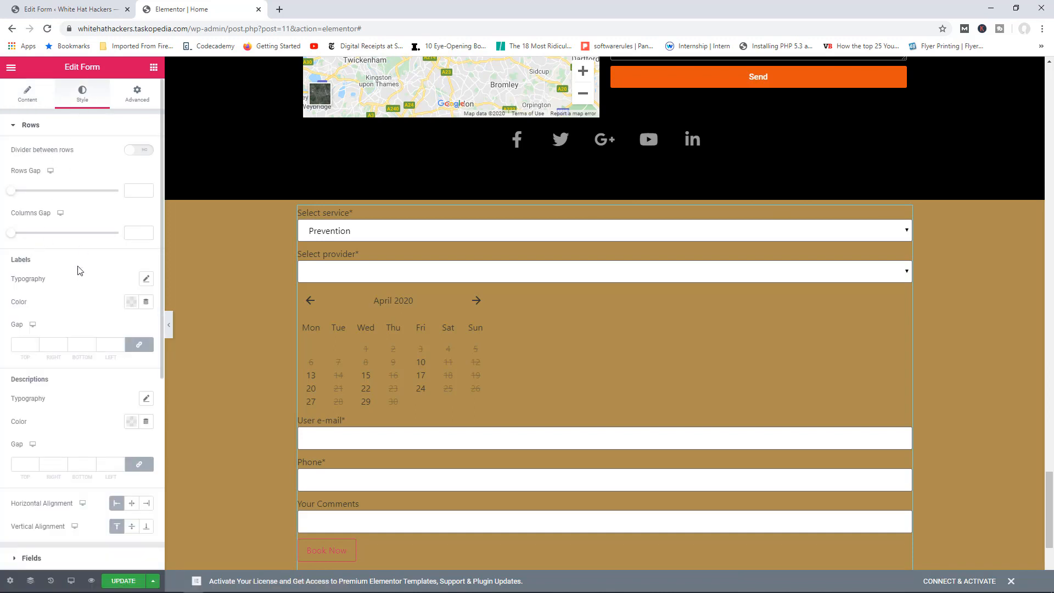
{"action": "scroll", "coordinate": [80, 270], "scroll_direction": "down", "scroll_amount": 5}
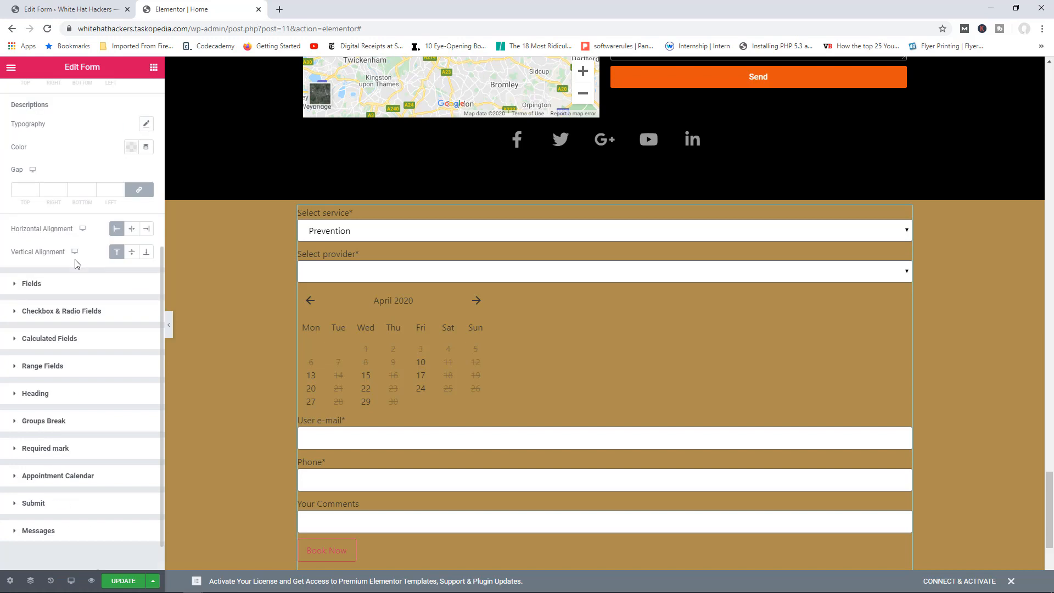
{"action": "scroll", "coordinate": [75, 263], "scroll_direction": "up", "scroll_amount": 6}
{"action": "left_click", "coordinate": [137, 98]}
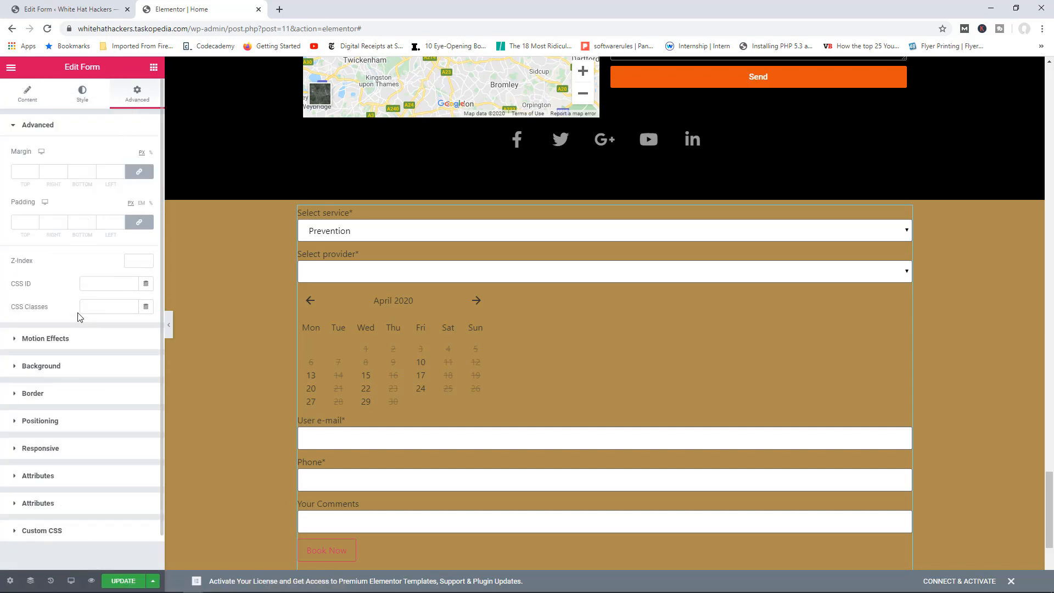
{"action": "left_click", "coordinate": [85, 289]}
{"action": "scroll", "coordinate": [296, 342], "scroll_direction": "up", "scroll_amount": 4}
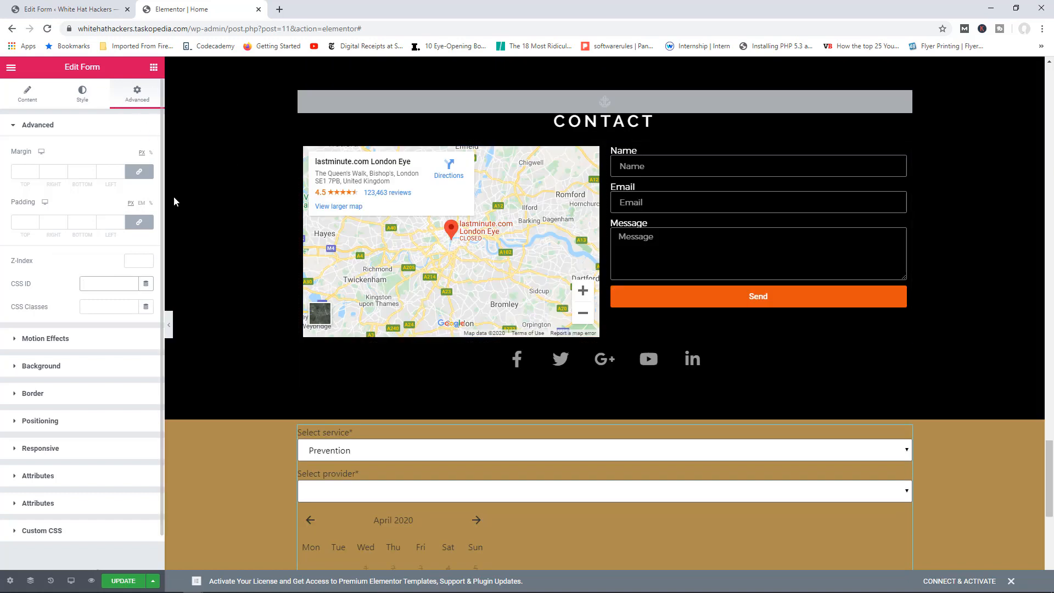
{"action": "left_click", "coordinate": [125, 582]}
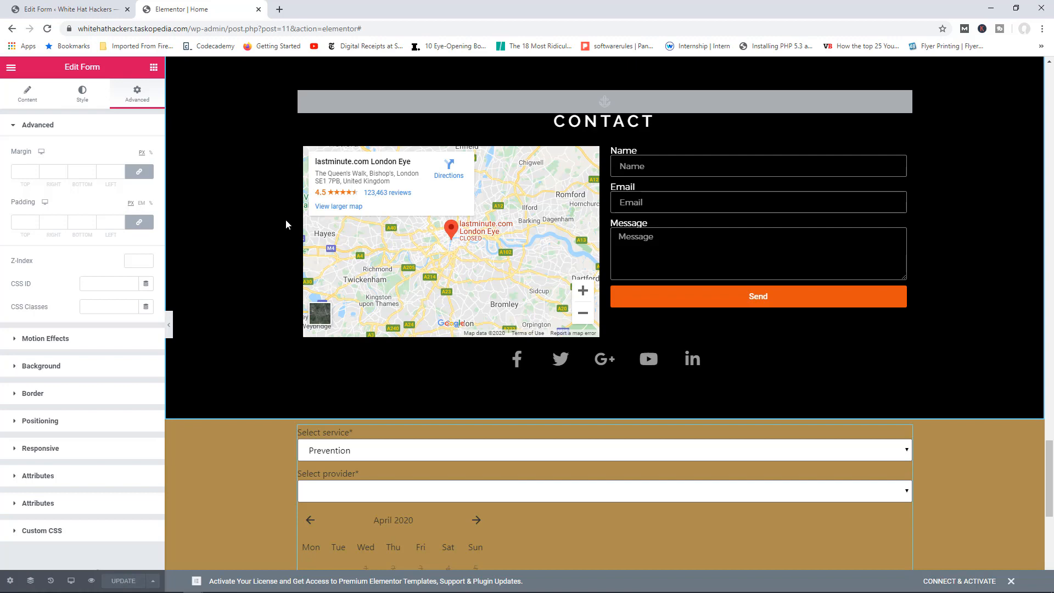
Step: Open the Analysis service and enter 100 as its price per slot
{"action": "left_click", "coordinate": [85, 11]}
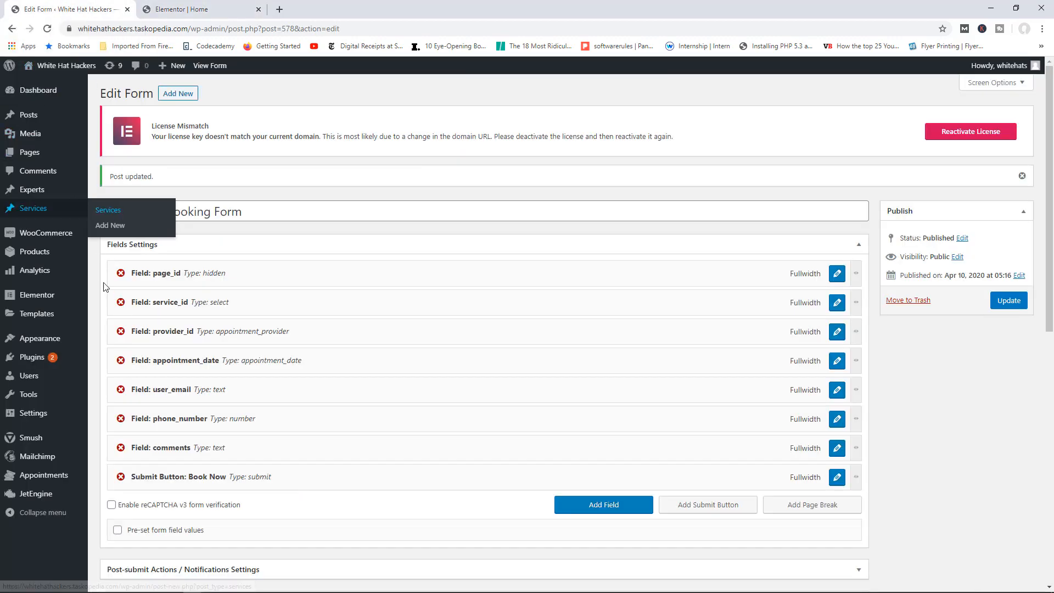
{"action": "left_click", "coordinate": [116, 212]}
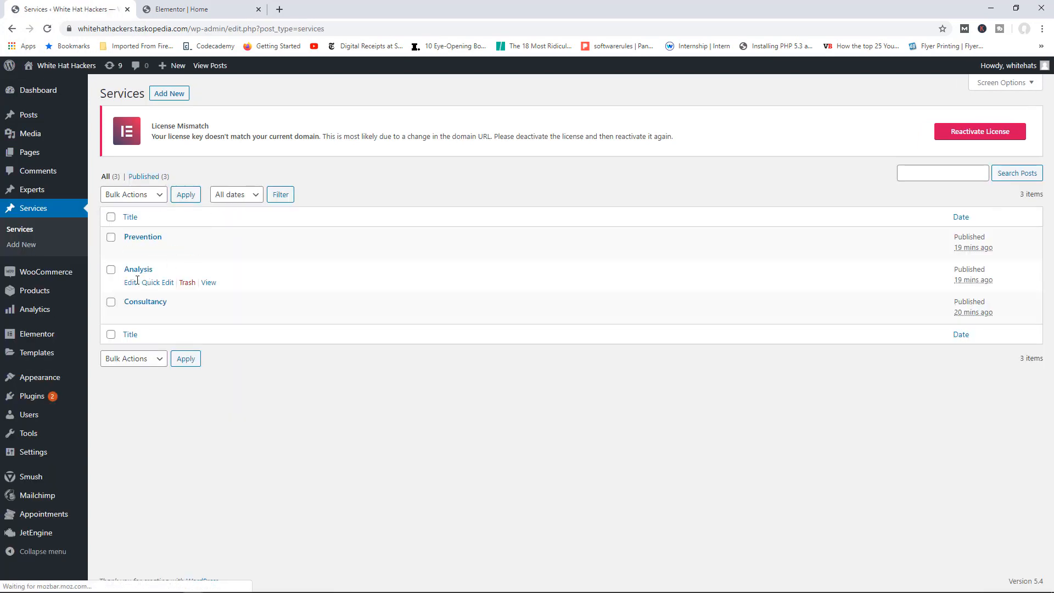
{"action": "left_click", "coordinate": [131, 283]}
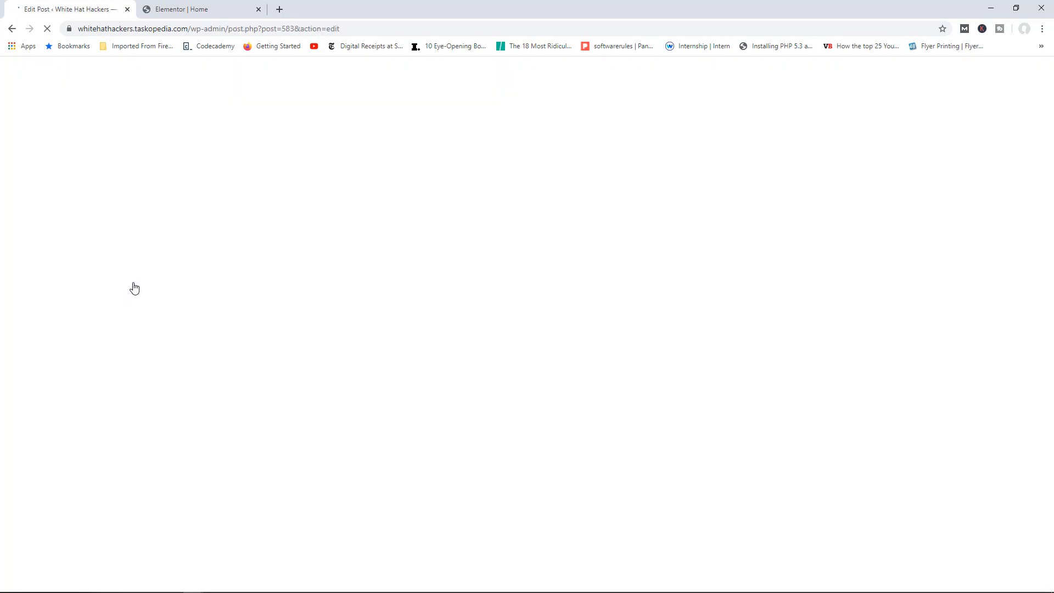
{"action": "scroll", "coordinate": [823, 459], "scroll_direction": "down", "scroll_amount": 2}
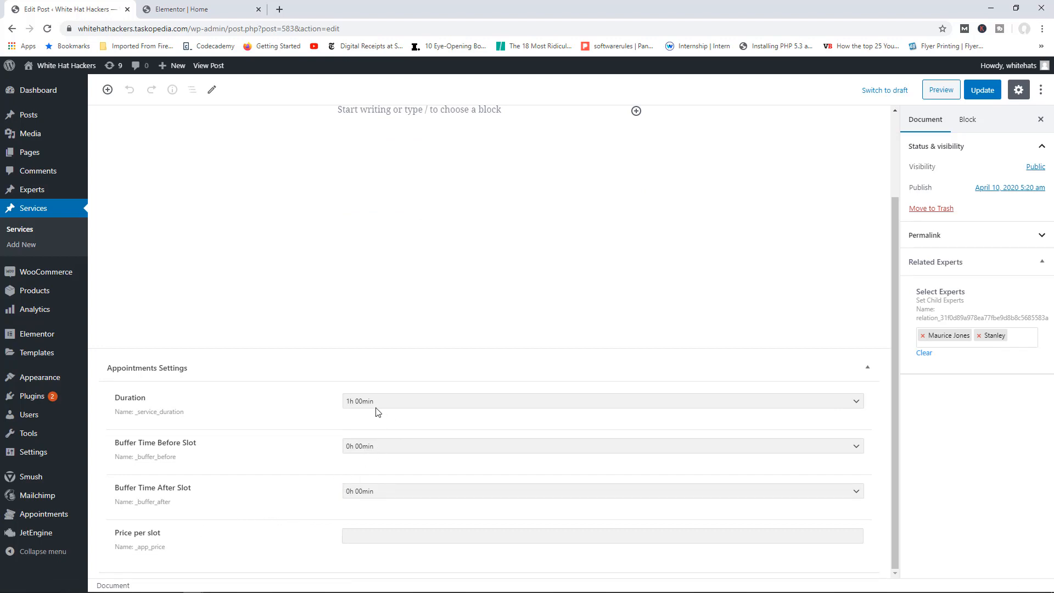
{"action": "left_click", "coordinate": [395, 536]}
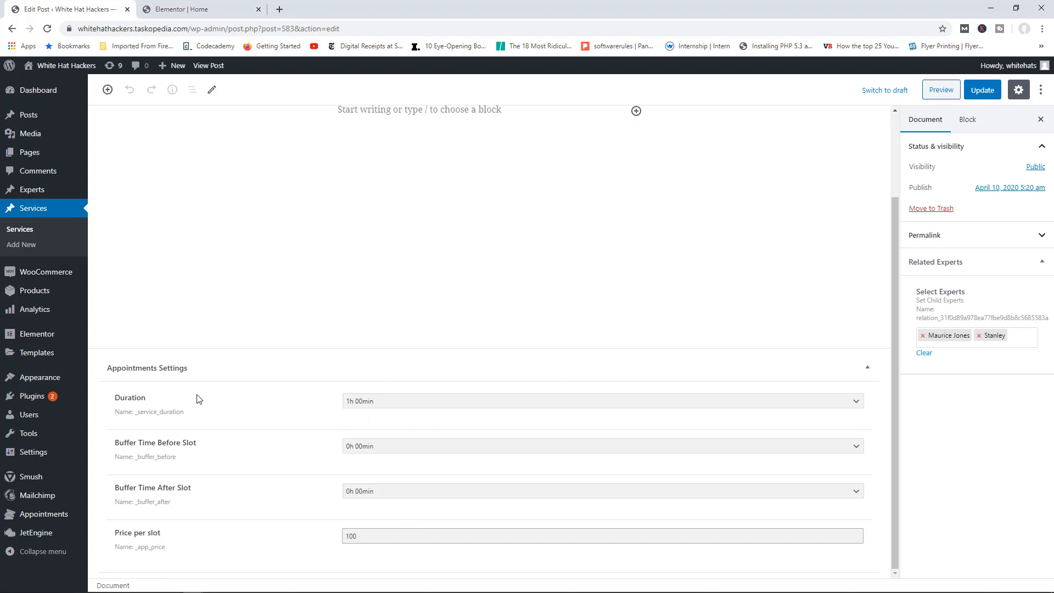
Step: Set Buffer Time After Slot to 0h 30min and update the Analysis service
{"action": "scroll", "coordinate": [366, 318], "scroll_direction": "up", "scroll_amount": 2}
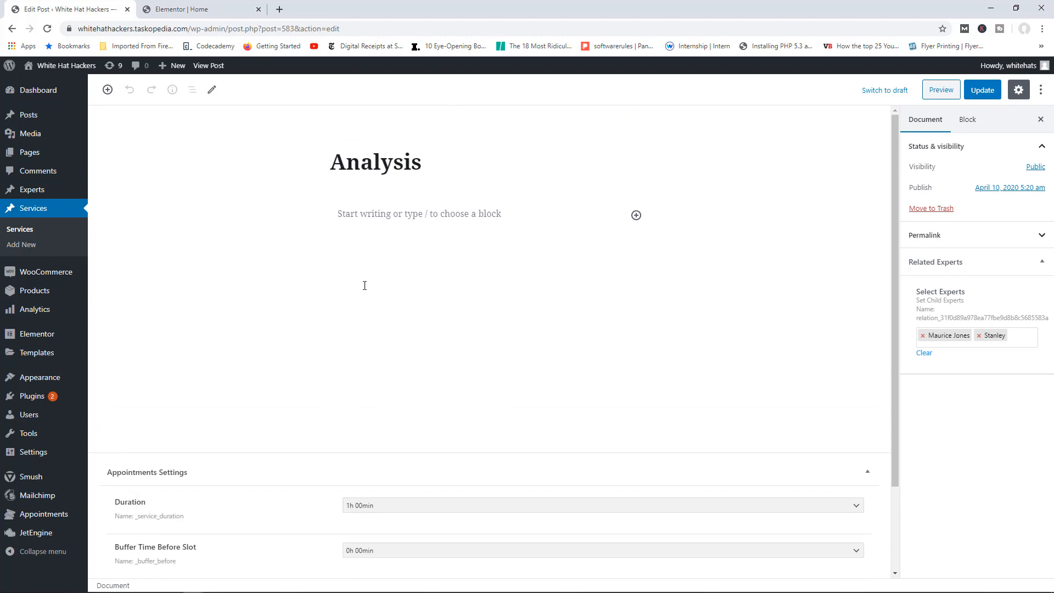
{"action": "scroll", "coordinate": [447, 357], "scroll_direction": "down", "scroll_amount": 2}
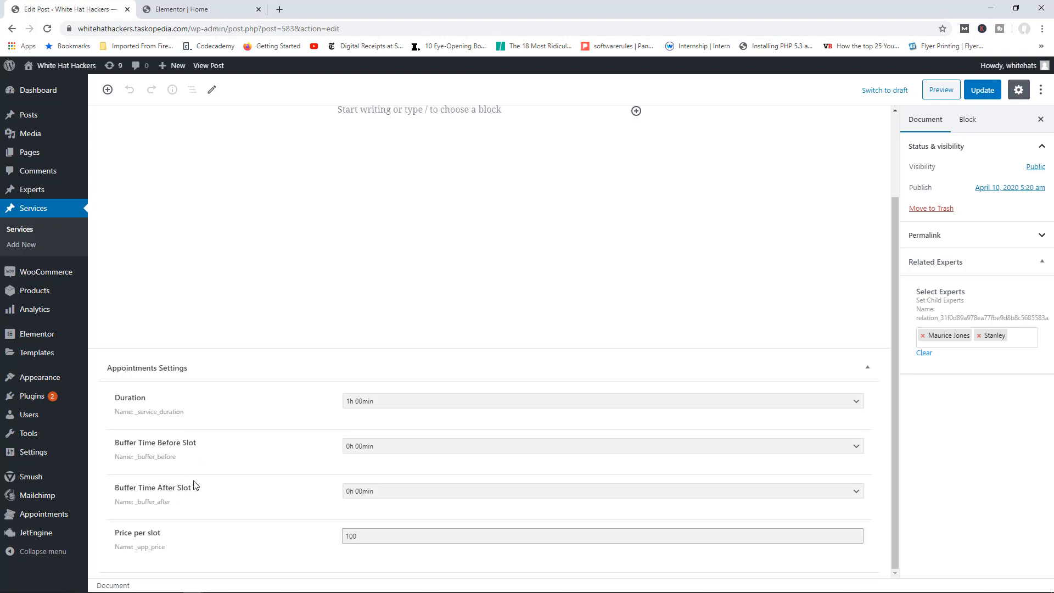
{"action": "left_click", "coordinate": [369, 492]}
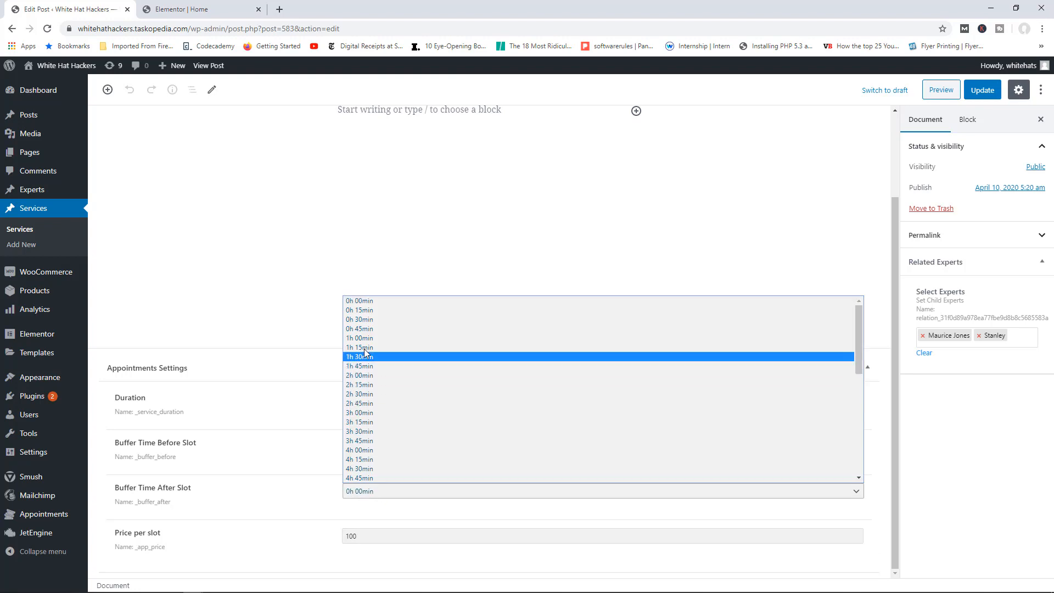
{"action": "left_click", "coordinate": [366, 320]}
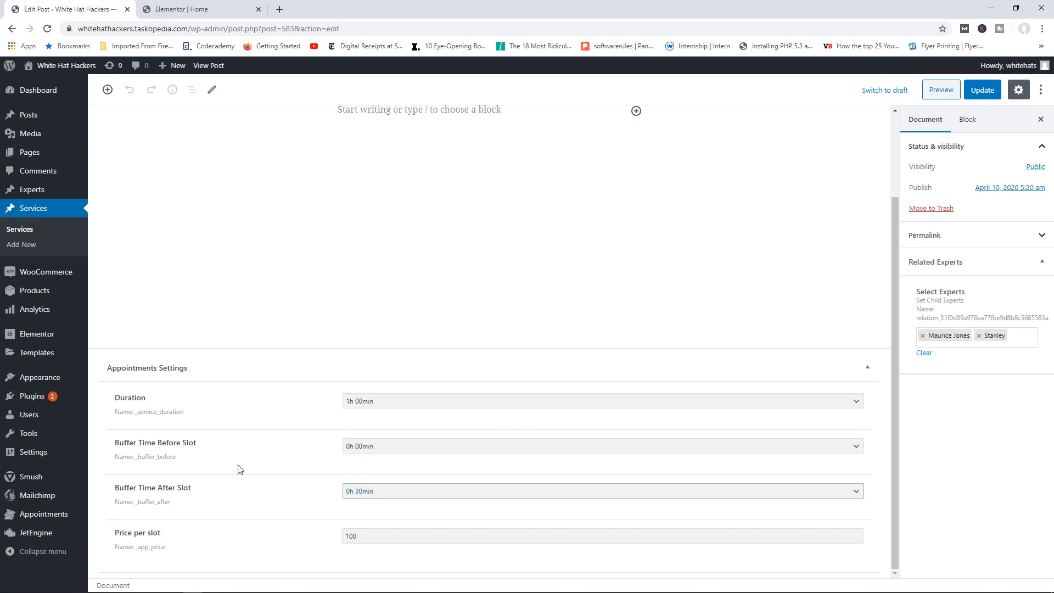
{"action": "scroll", "coordinate": [677, 423], "scroll_direction": "up", "scroll_amount": 2}
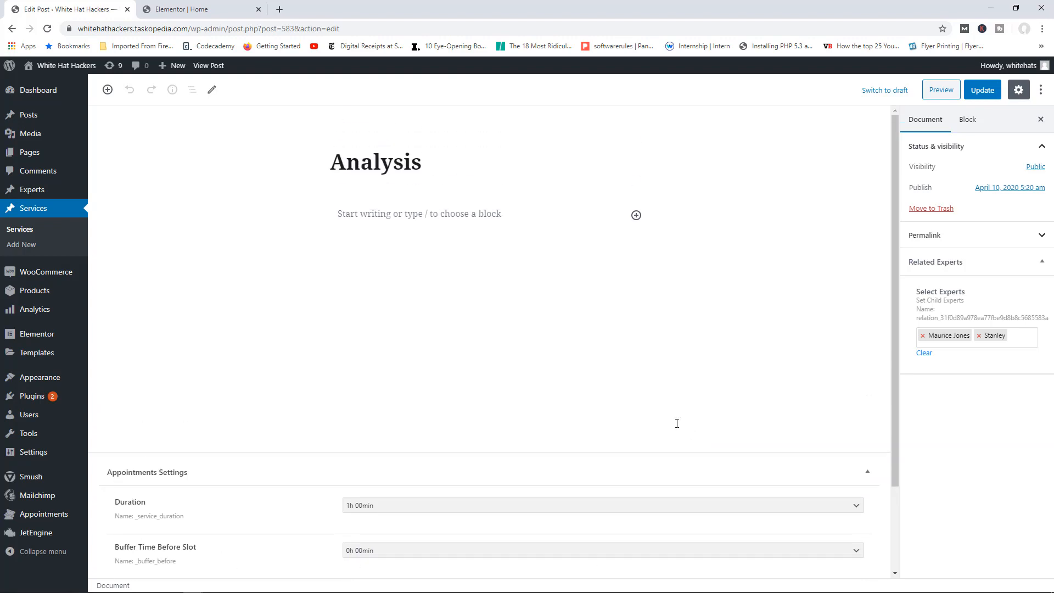
{"action": "left_click", "coordinate": [984, 90]}
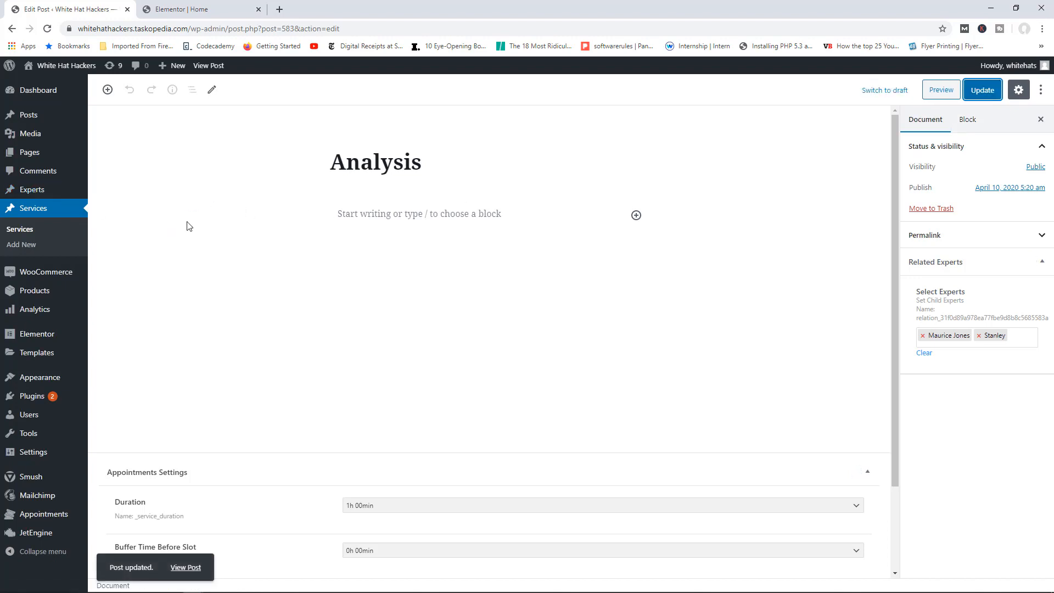
Step: Switch to the Elementor Home editor and scroll through the page preview
{"action": "left_click", "coordinate": [195, 11]}
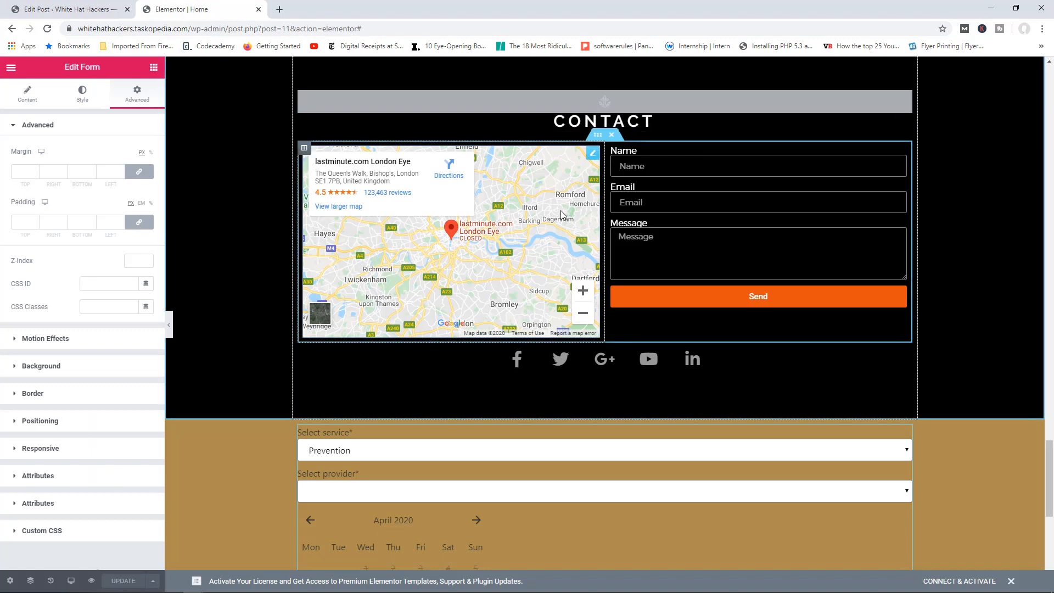
{"action": "scroll", "coordinate": [561, 209], "scroll_direction": "up", "scroll_amount": 3}
{"action": "scroll", "coordinate": [561, 213], "scroll_direction": "up", "scroll_amount": 7}
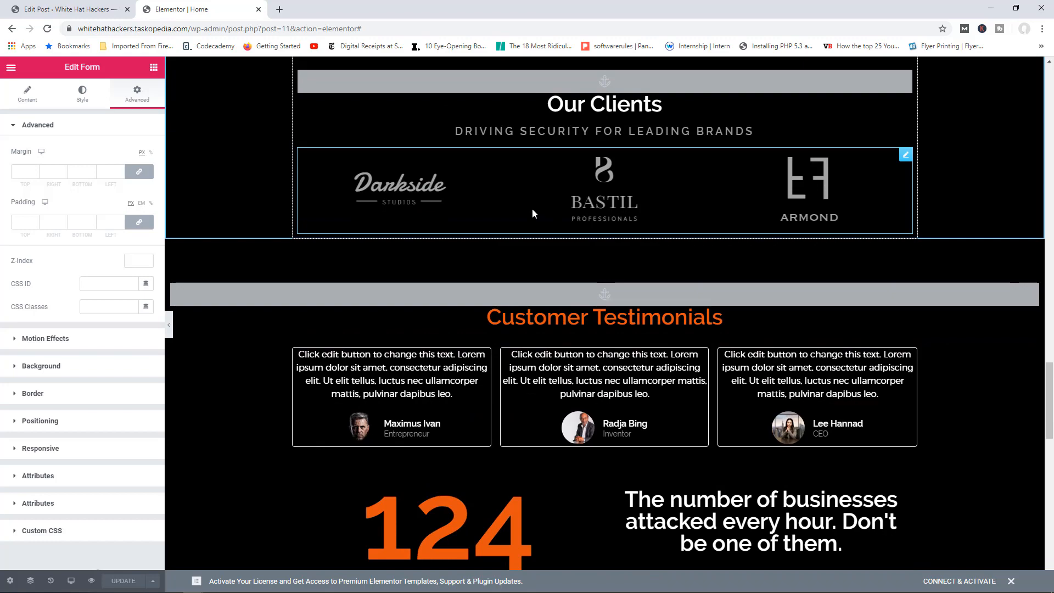
{"action": "scroll", "coordinate": [554, 219], "scroll_direction": "down", "scroll_amount": 4}
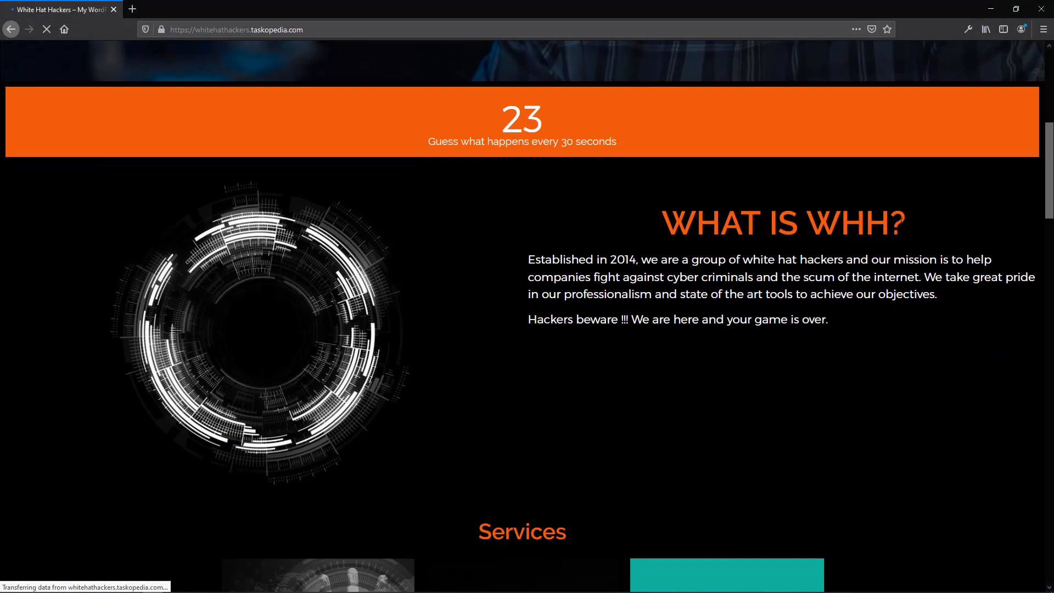
Step: On the live form, select Analysis, the first provider, and 15 April 2020
{"action": "scroll", "coordinate": [900, 226], "scroll_direction": "down", "scroll_amount": 4}
{"action": "scroll", "coordinate": [900, 226], "scroll_direction": "down", "scroll_amount": 14}
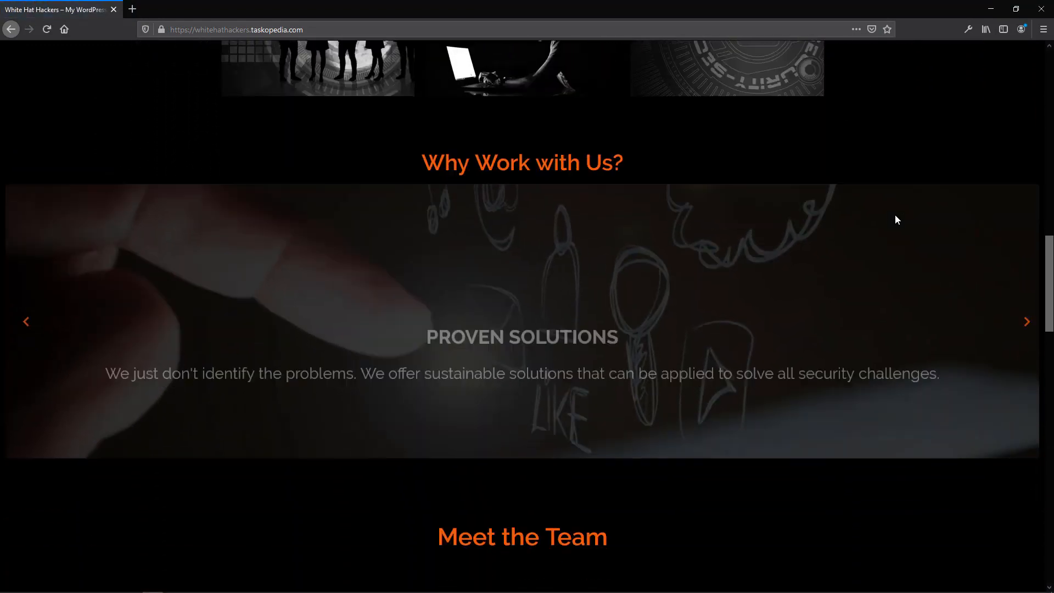
{"action": "scroll", "coordinate": [894, 220], "scroll_direction": "down", "scroll_amount": 10}
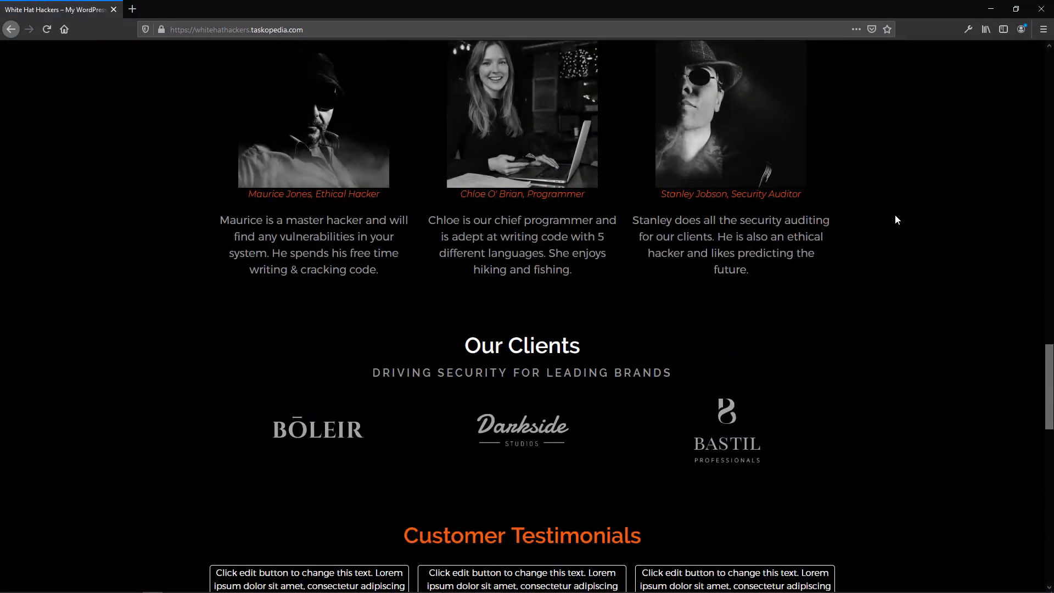
{"action": "scroll", "coordinate": [894, 220], "scroll_direction": "down", "scroll_amount": 8}
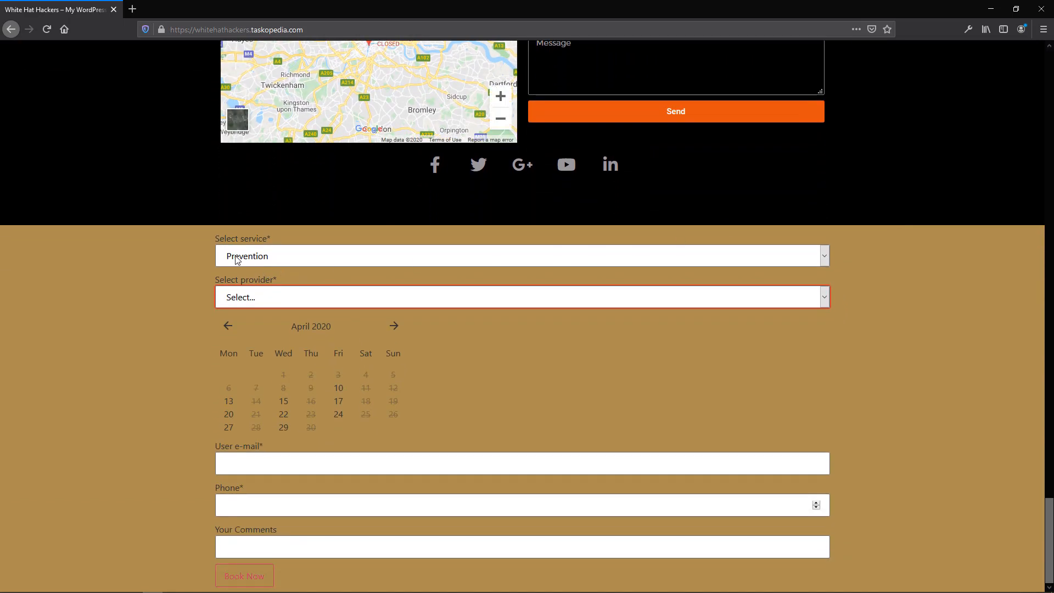
{"action": "left_click", "coordinate": [268, 252]}
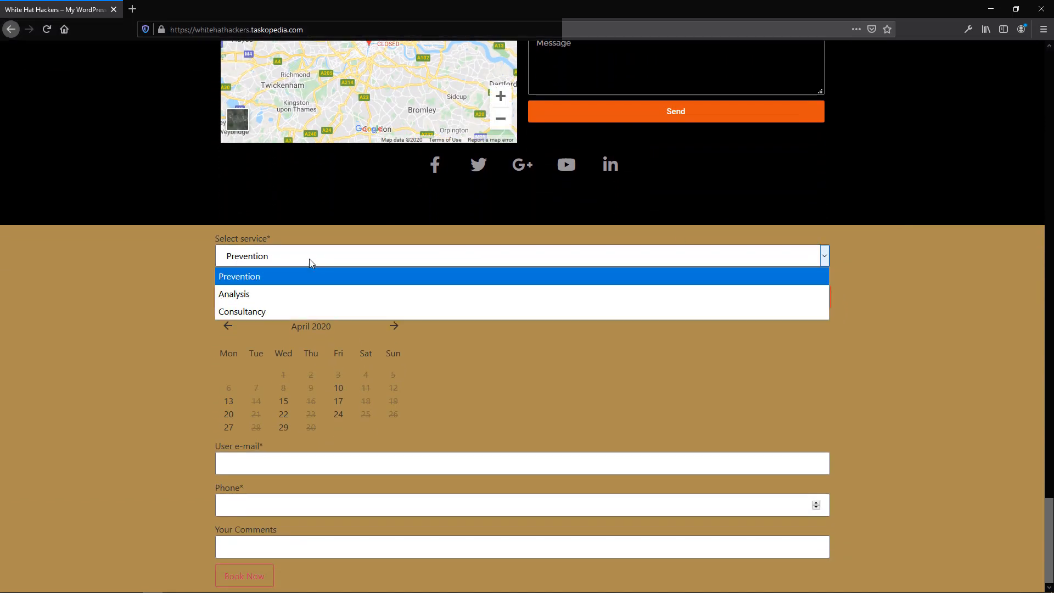
{"action": "left_click", "coordinate": [262, 295]}
{"action": "left_click", "coordinate": [332, 297]}
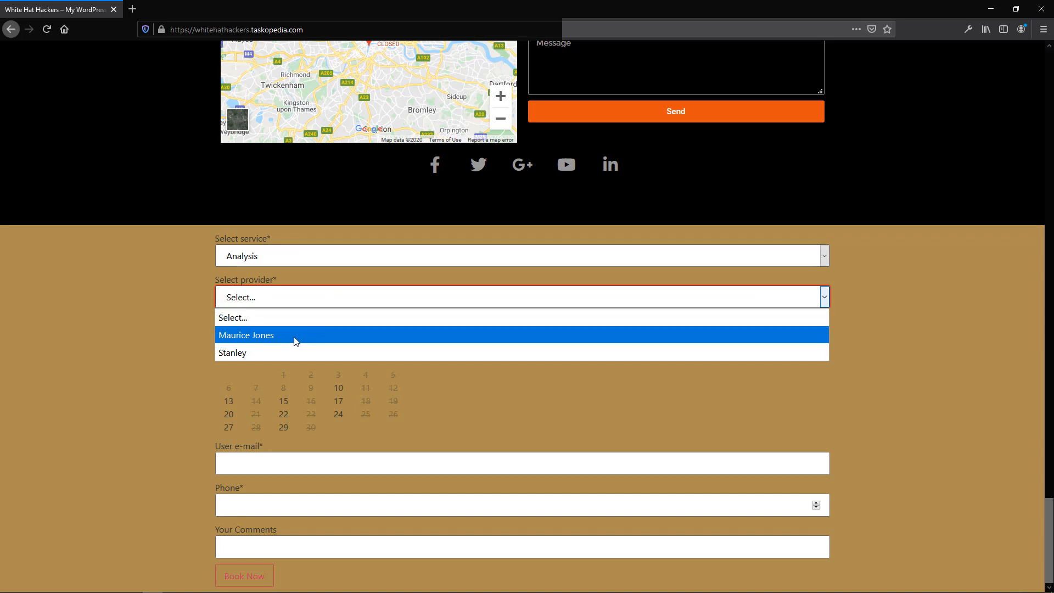
{"action": "left_click", "coordinate": [295, 336]}
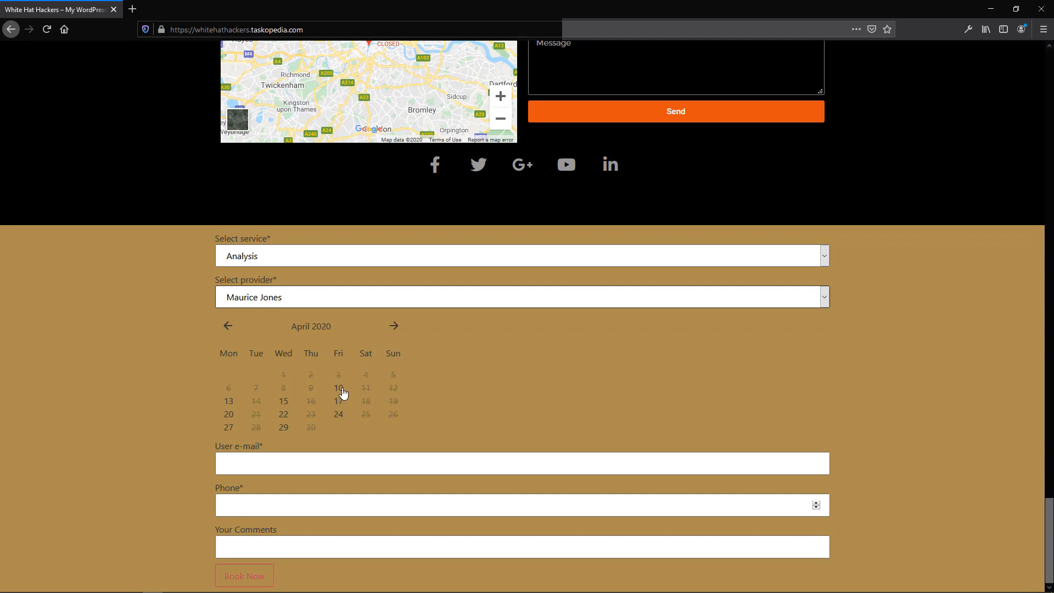
{"action": "left_click", "coordinate": [285, 401]}
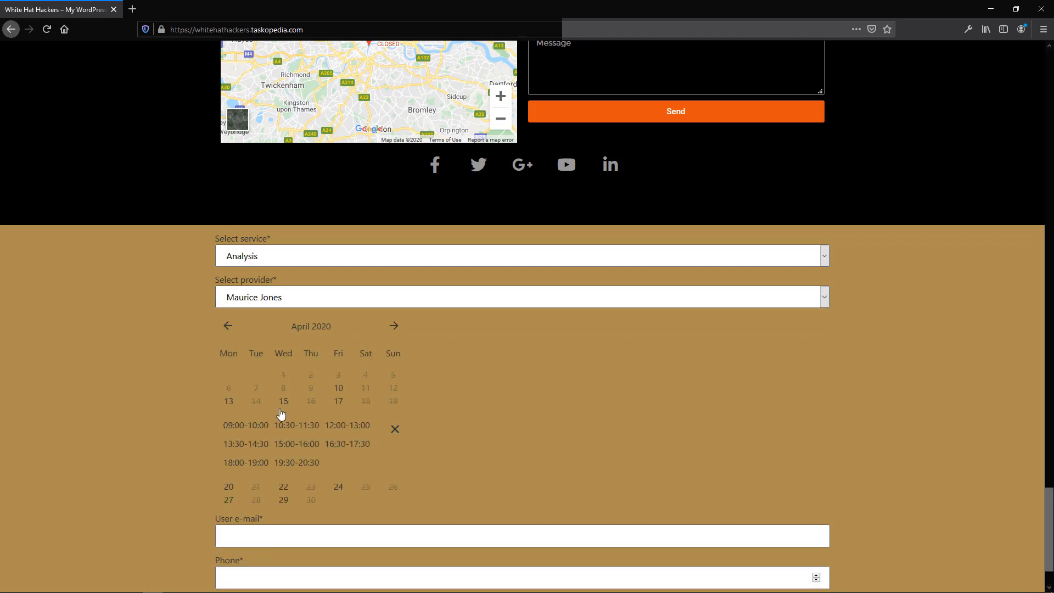
Step: Enter a booking e-mail, phone number and comment 'jajajajjajaa', then submit with Book Now
{"action": "scroll", "coordinate": [419, 414], "scroll_direction": "down", "scroll_amount": 1}
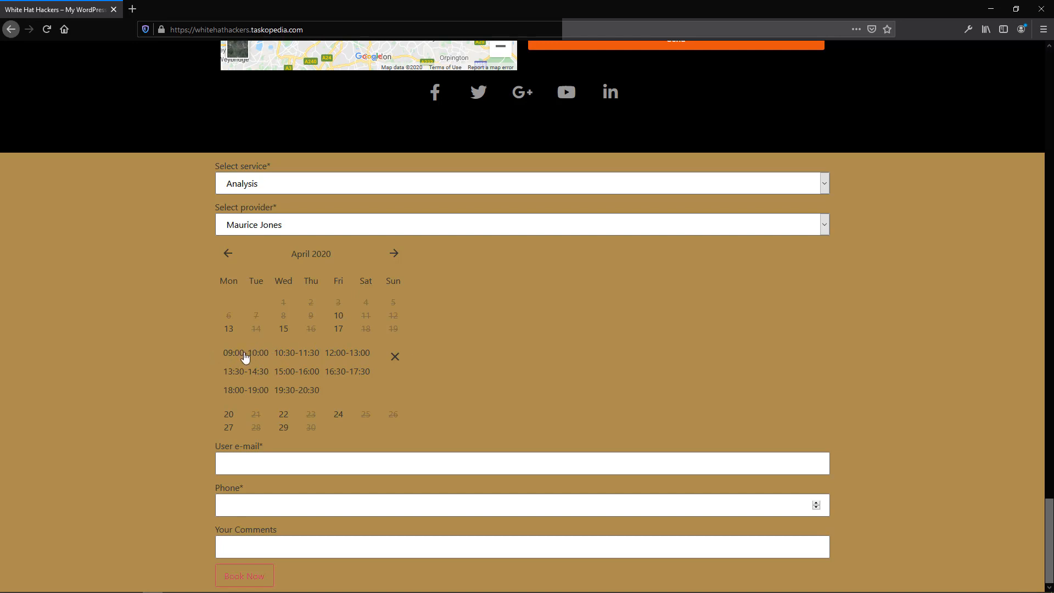
{"action": "left_click", "coordinate": [289, 464]}
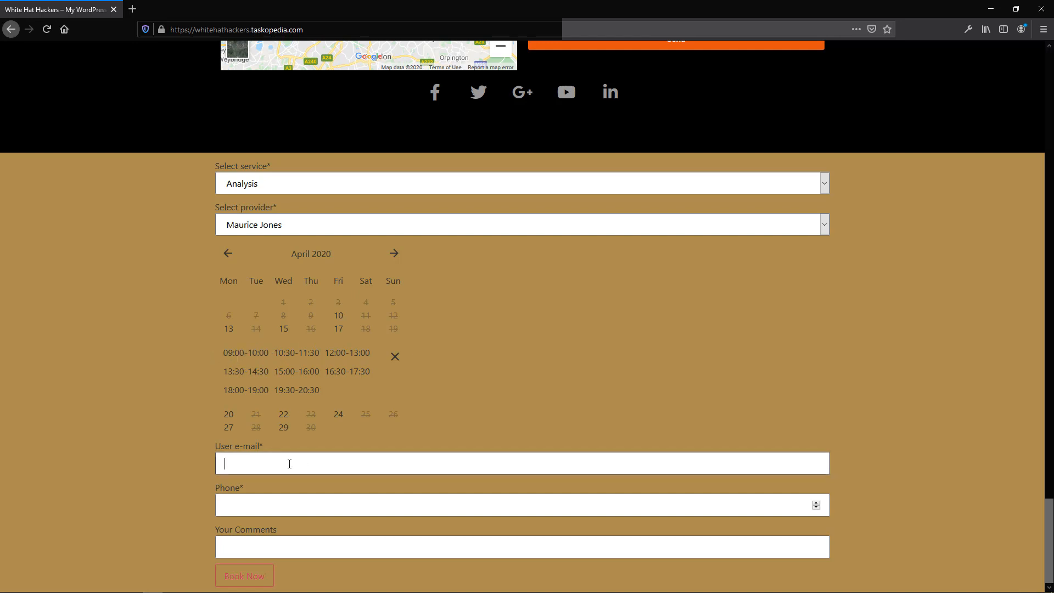
{"action": "key", "text": "Tab"}
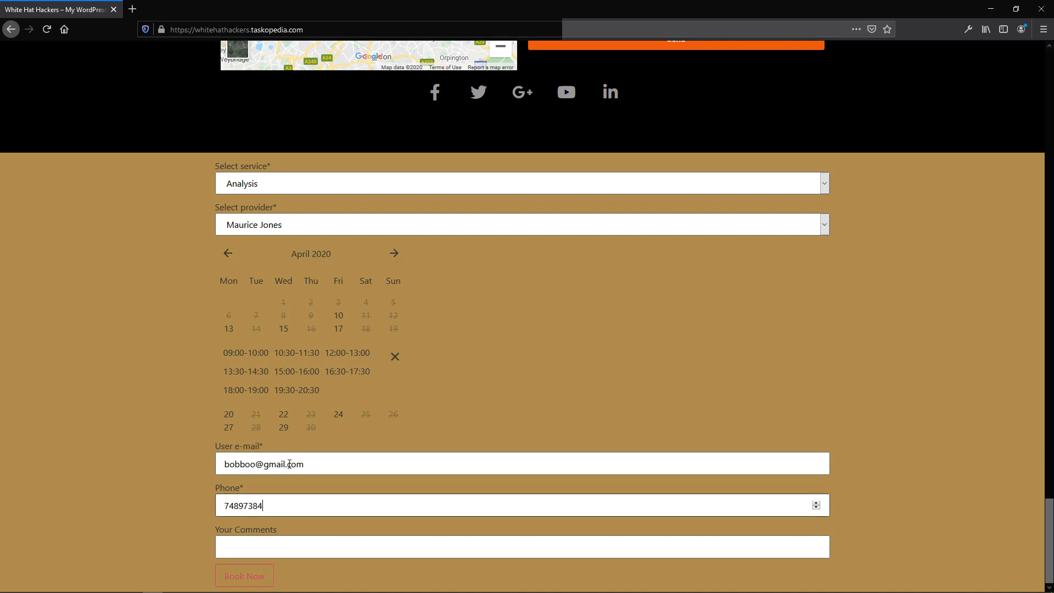
{"action": "left_click", "coordinate": [285, 542]}
{"action": "type", "text": "jajajajjajaa"}
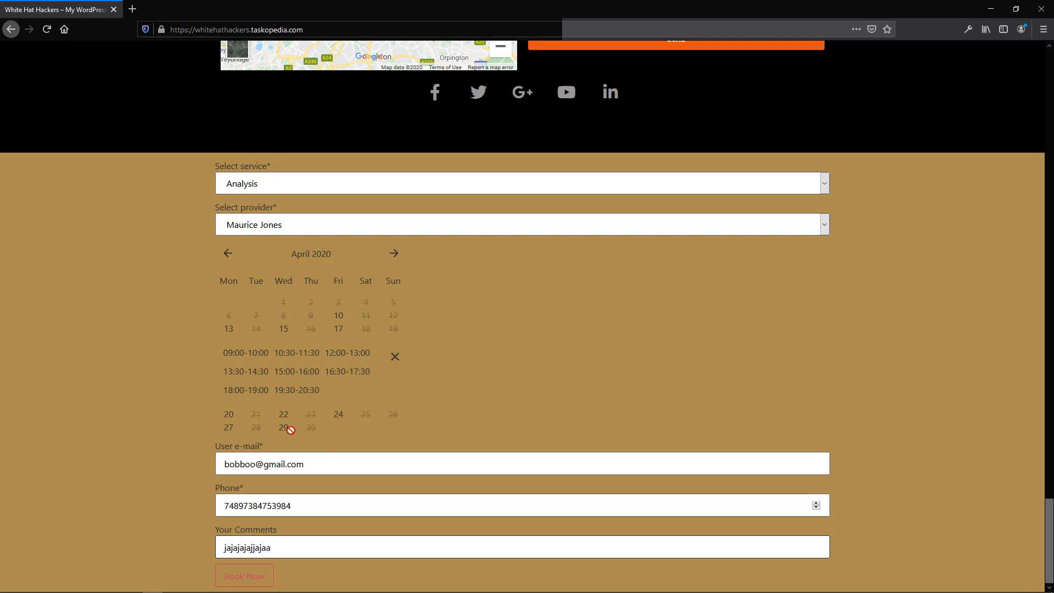
{"action": "left_click", "coordinate": [245, 575]}
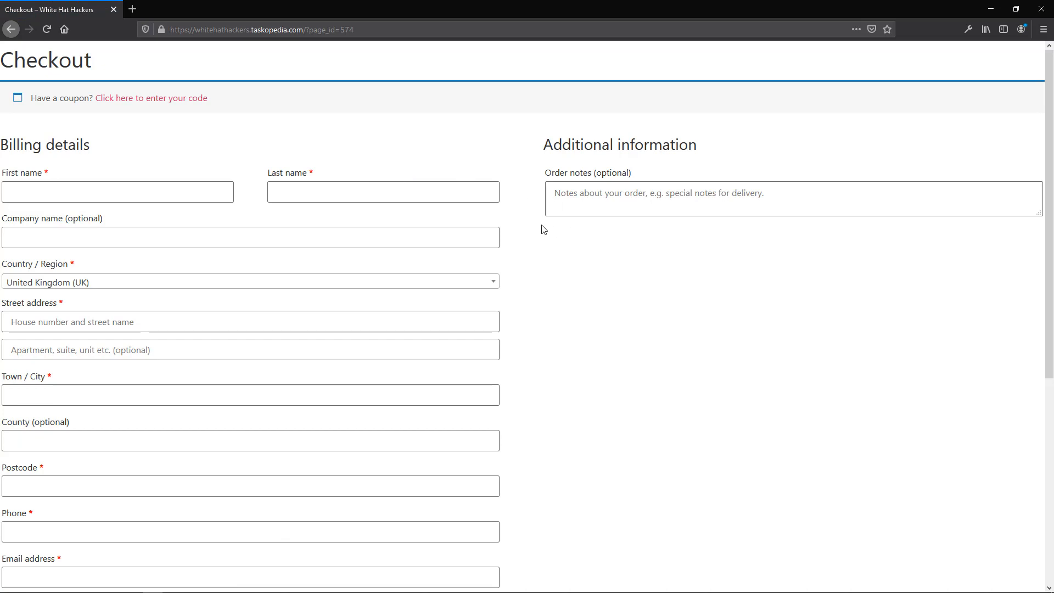
Step: Scroll the Checkout page to review the £100 Analysis order for 15 April
{"action": "scroll", "coordinate": [134, 108], "scroll_direction": "down", "scroll_amount": 2}
{"action": "scroll", "coordinate": [460, 181], "scroll_direction": "down", "scroll_amount": 2}
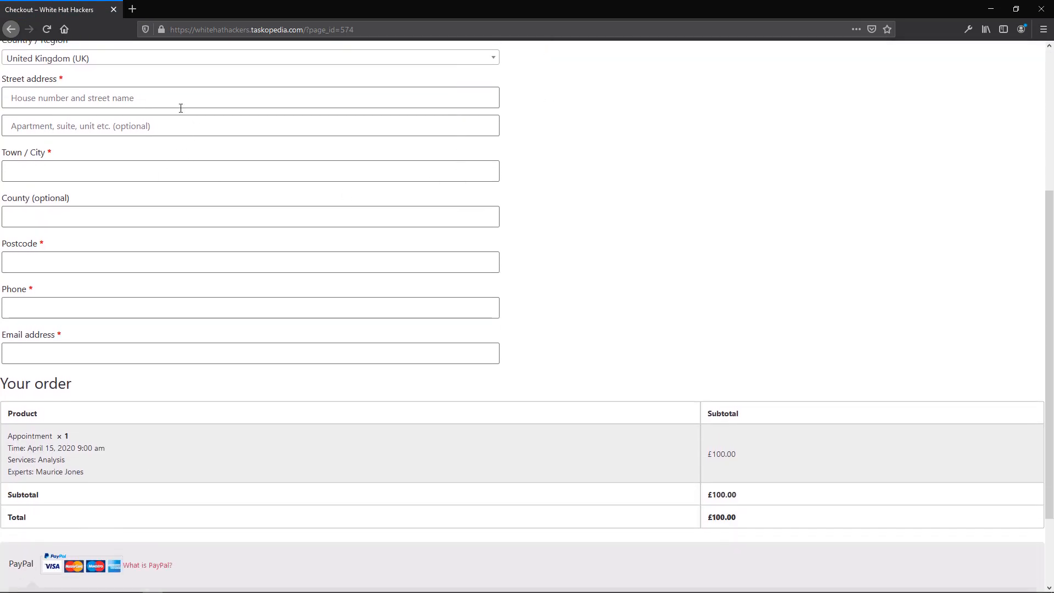
{"action": "scroll", "coordinate": [623, 235], "scroll_direction": "down", "scroll_amount": 2}
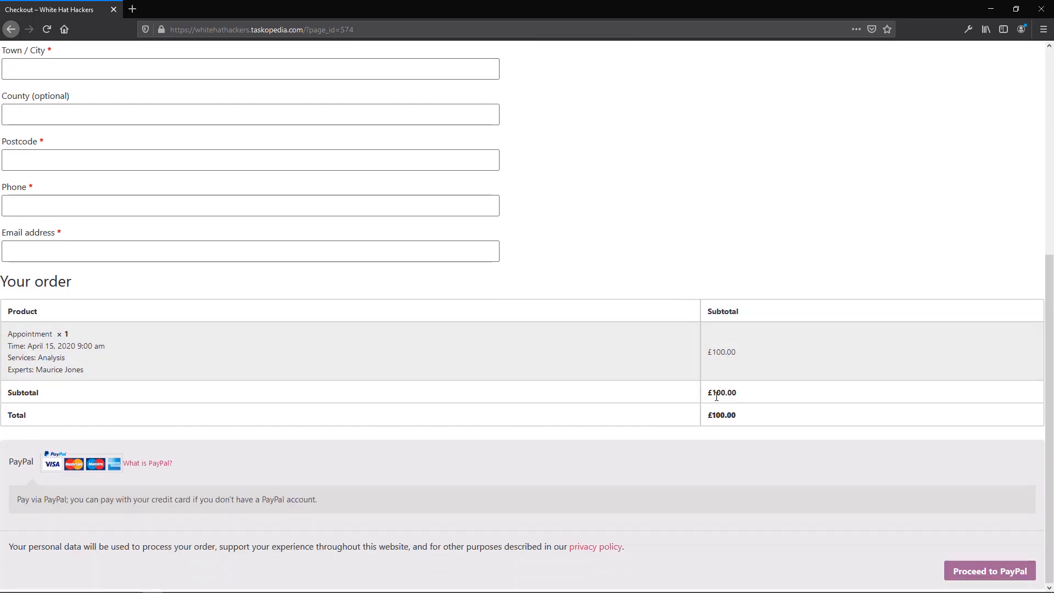
{"action": "scroll", "coordinate": [254, 240], "scroll_direction": "up", "scroll_amount": 3}
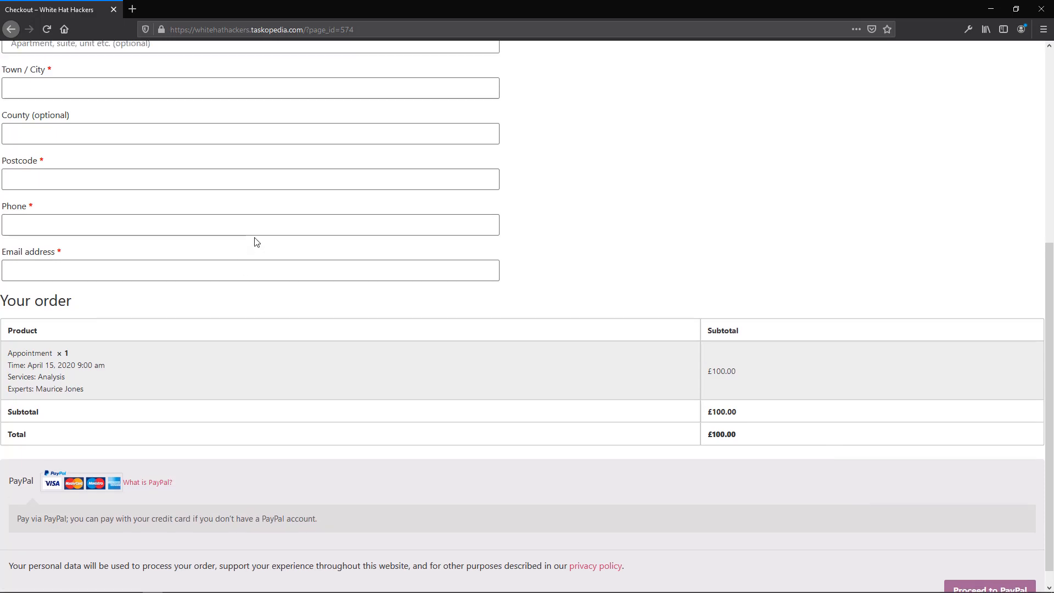
{"action": "scroll", "coordinate": [750, 344], "scroll_direction": "down", "scroll_amount": 3}
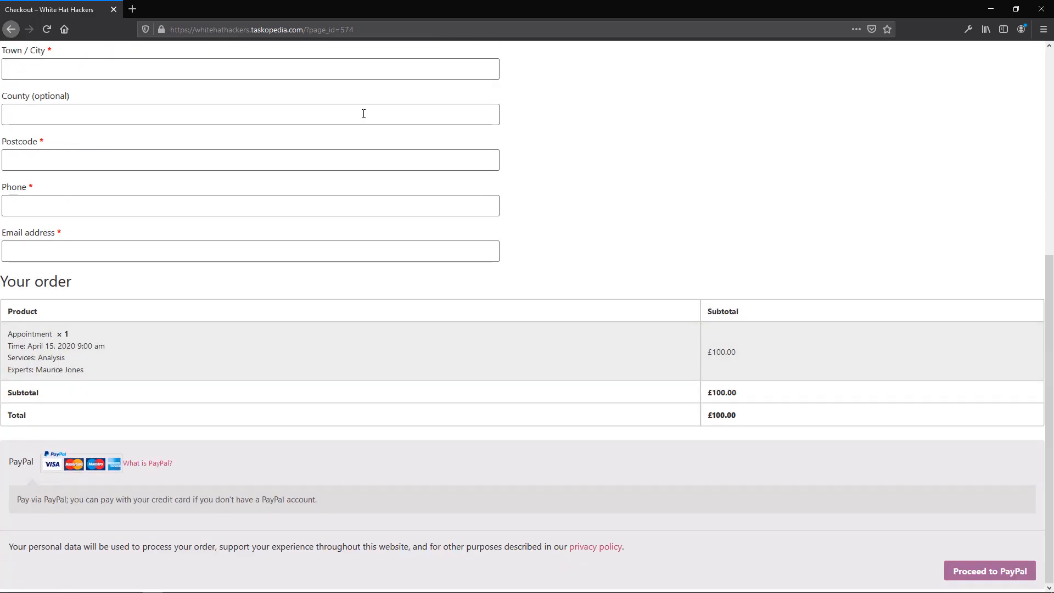
{"action": "scroll", "coordinate": [508, 272], "scroll_direction": "up", "scroll_amount": 6}
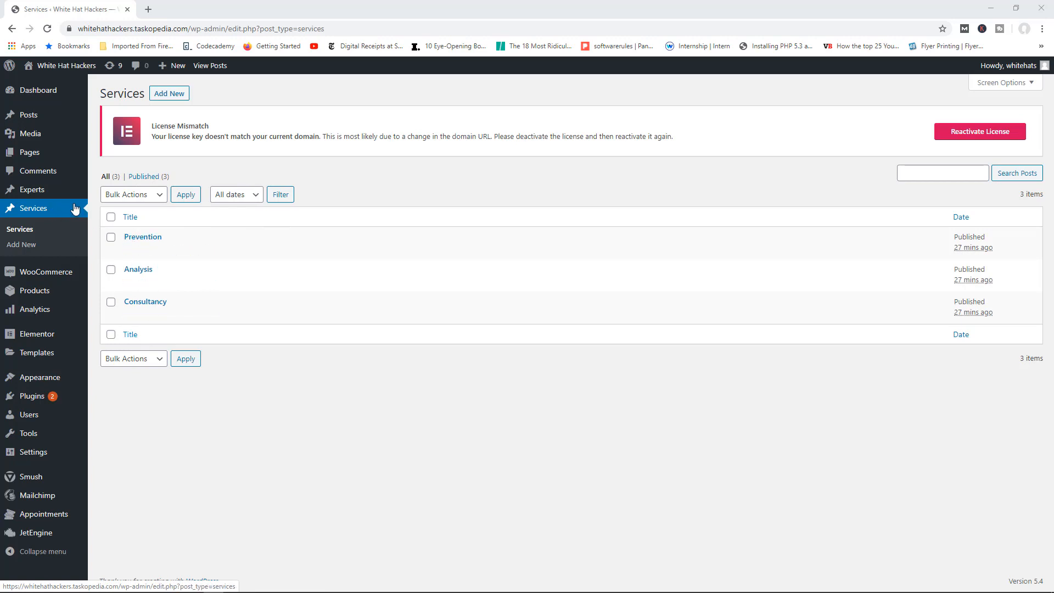
Step: Tick Experts and Services post types in Elementor settings, save, and open the Services list
{"action": "mouse_move", "coordinate": [57, 344]}
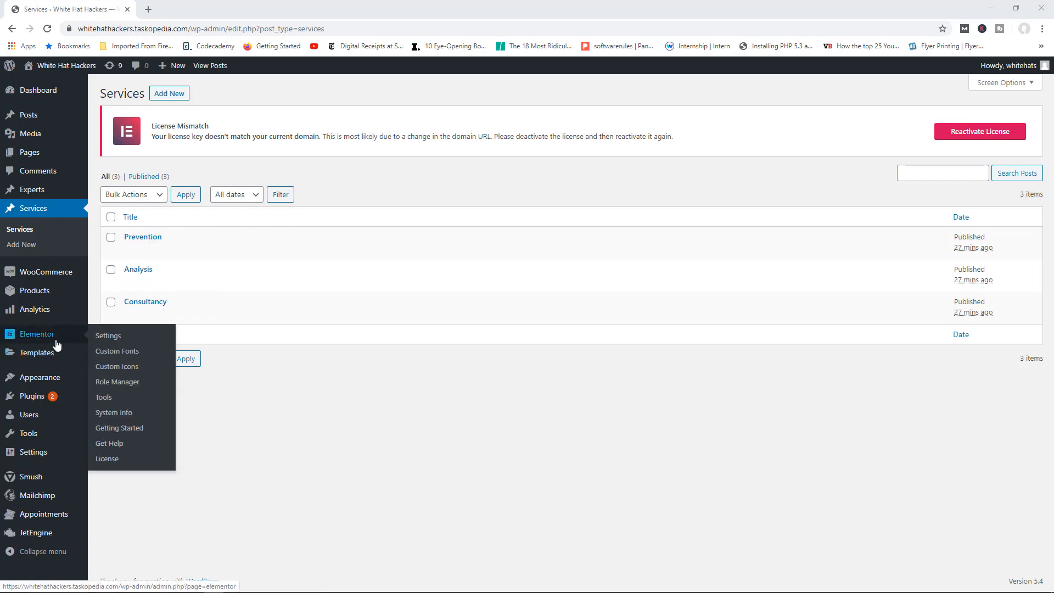
{"action": "left_click", "coordinate": [119, 340]}
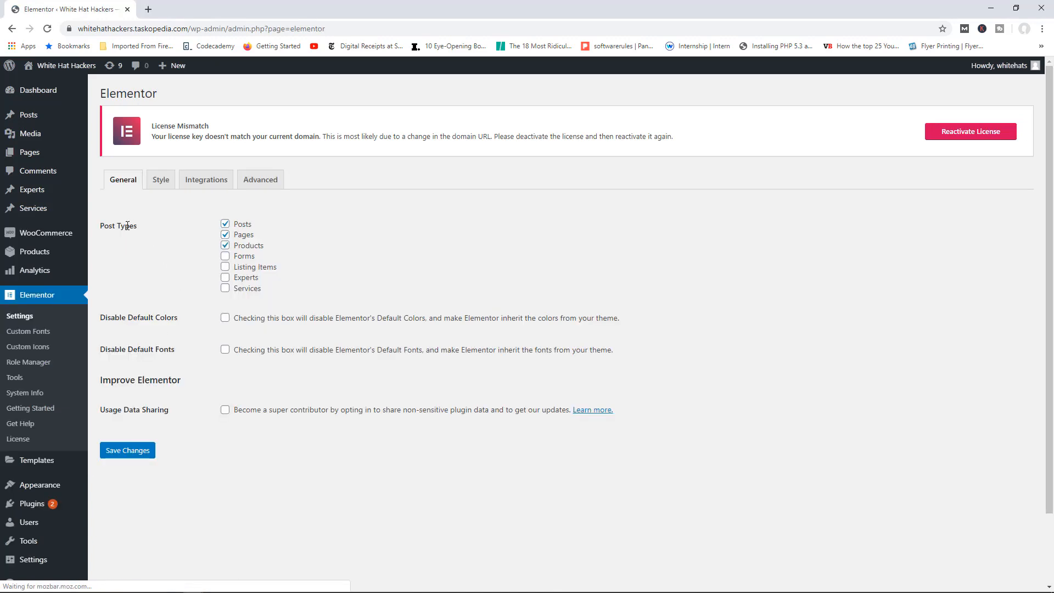
{"action": "left_click", "coordinate": [225, 280]}
{"action": "left_click", "coordinate": [225, 288]}
{"action": "left_click", "coordinate": [140, 454]}
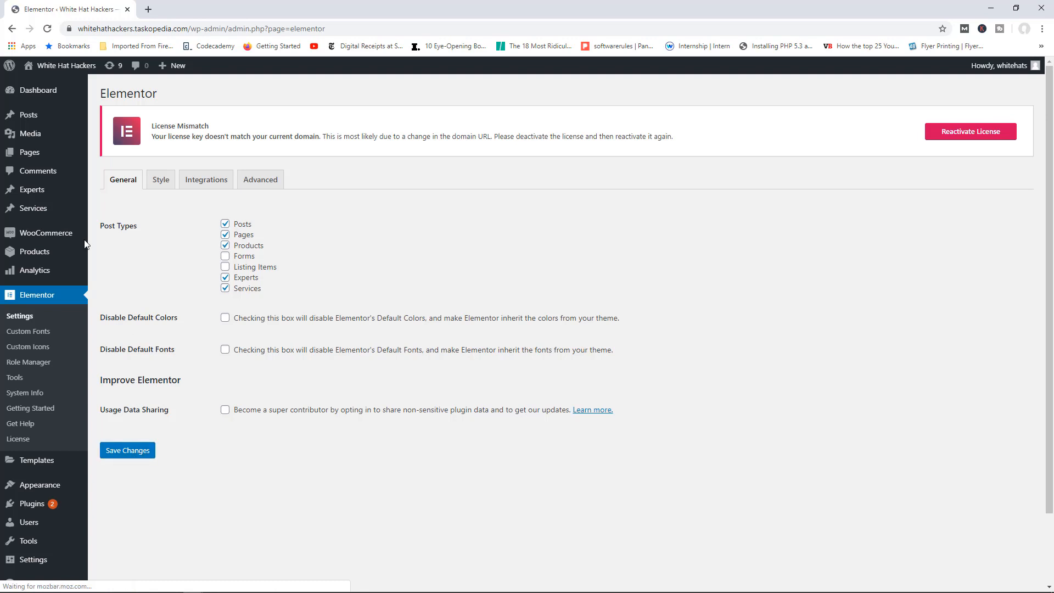
{"action": "mouse_move", "coordinate": [55, 201]}
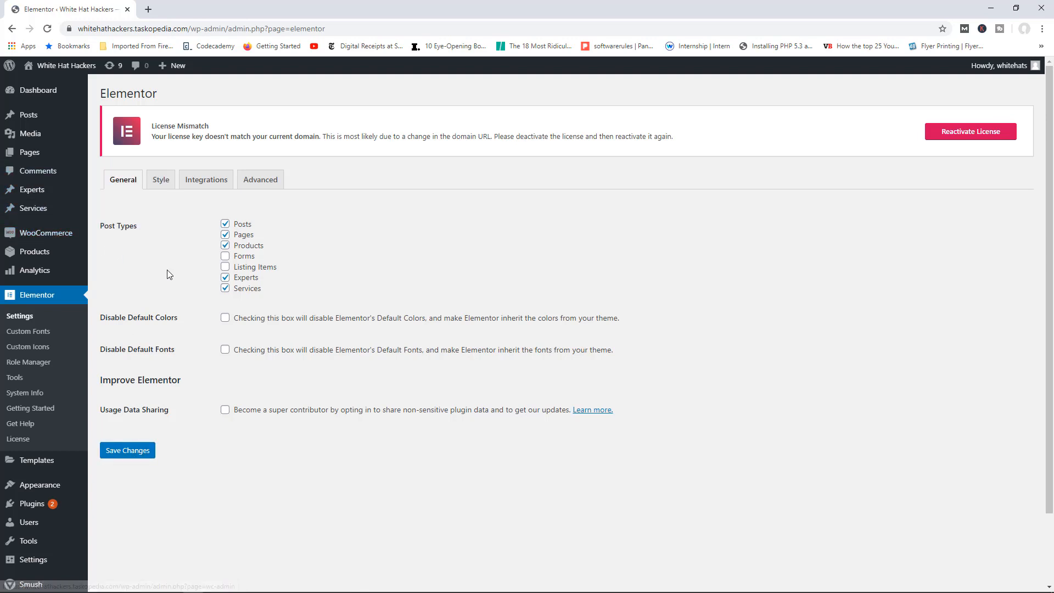
{"action": "left_click", "coordinate": [113, 214]}
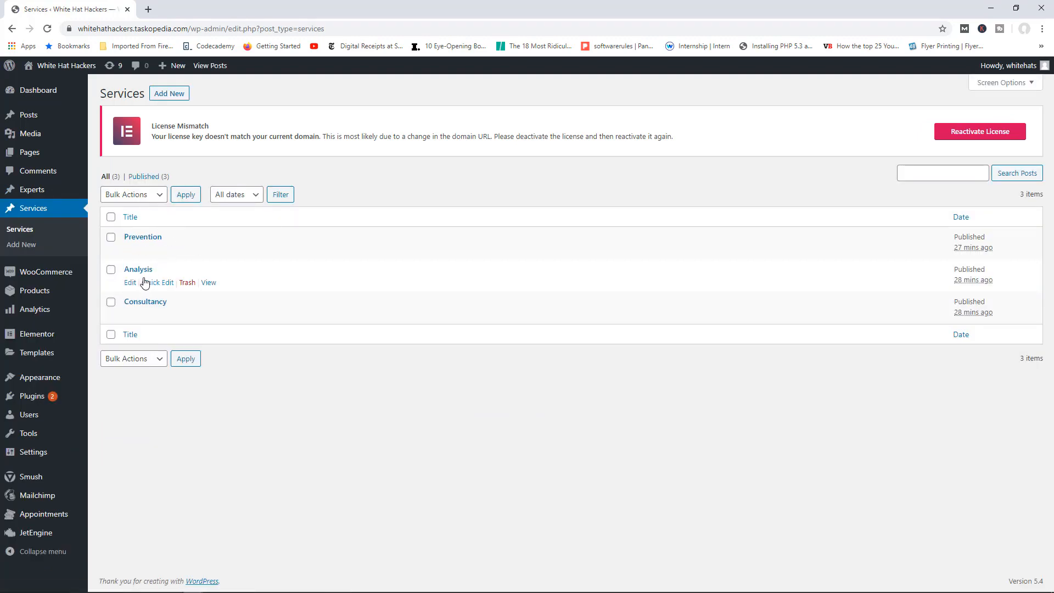
Step: Open the Analysis service in Elementor and drop the Listing Elements Form widget onto its page
{"action": "left_click", "coordinate": [131, 283]}
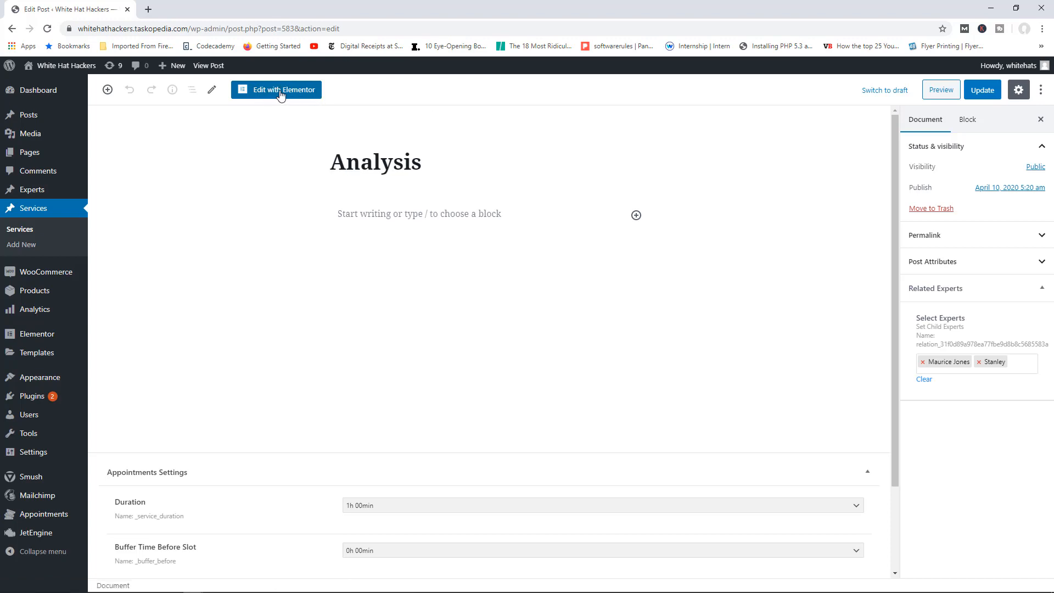
{"action": "left_click", "coordinate": [281, 94]}
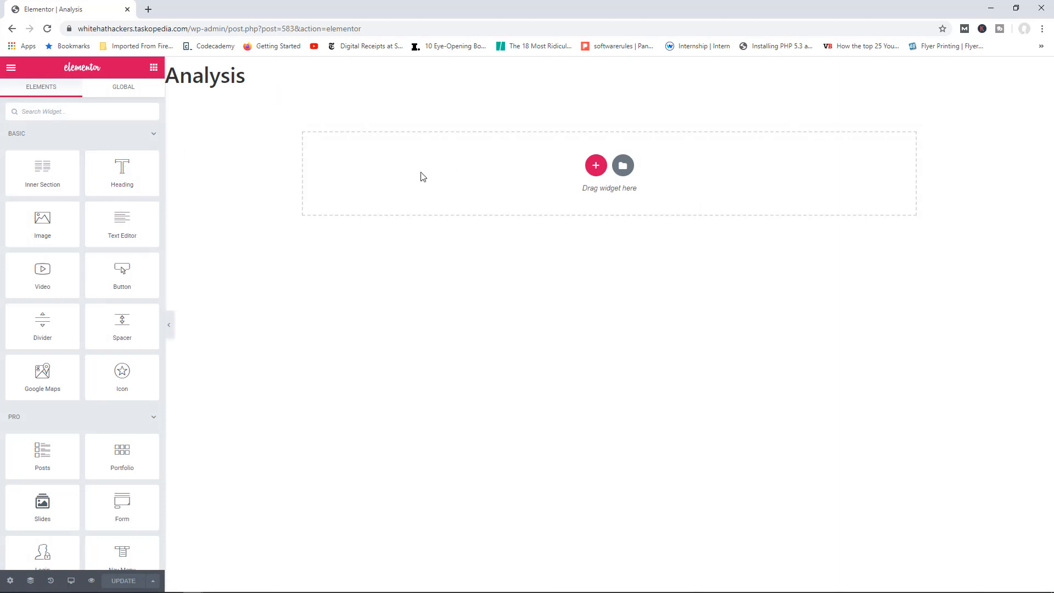
{"action": "left_click", "coordinate": [147, 134]}
{"action": "left_click", "coordinate": [138, 169]}
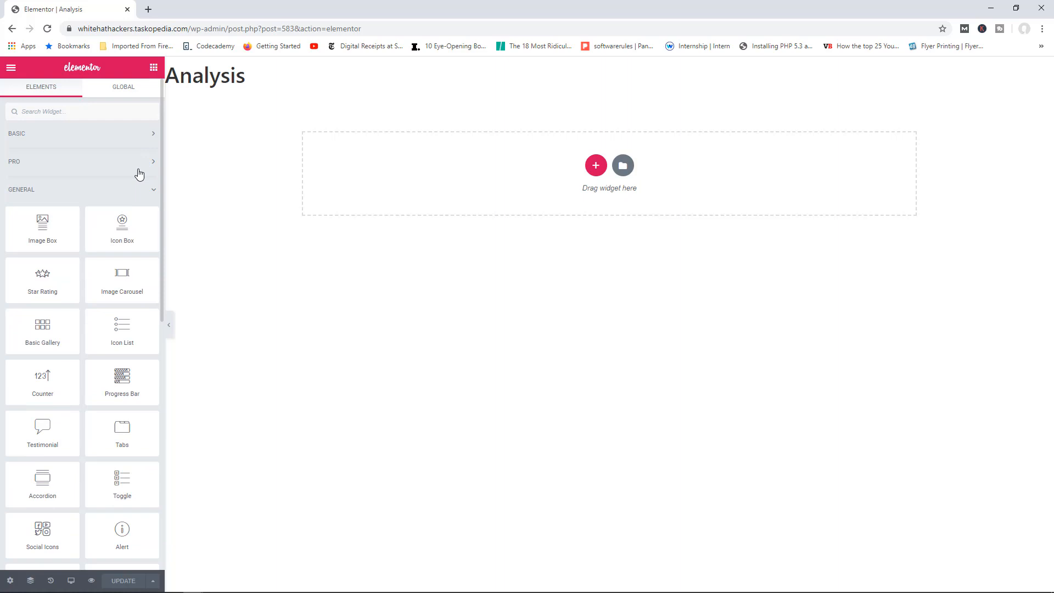
{"action": "left_click", "coordinate": [130, 198]}
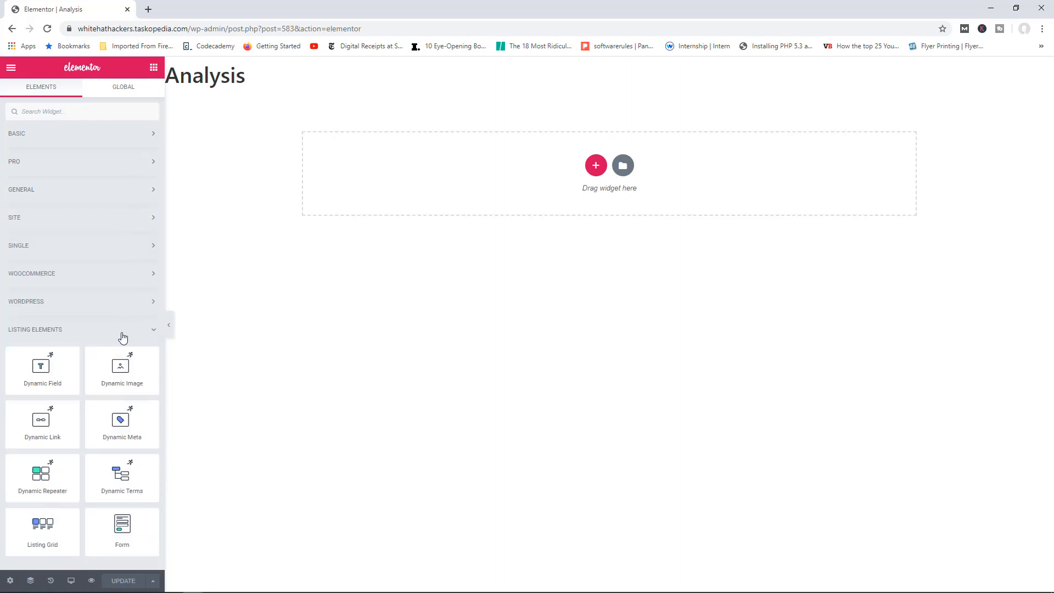
{"action": "left_click_drag", "start_coordinate": [132, 509], "coordinate": [514, 178]}
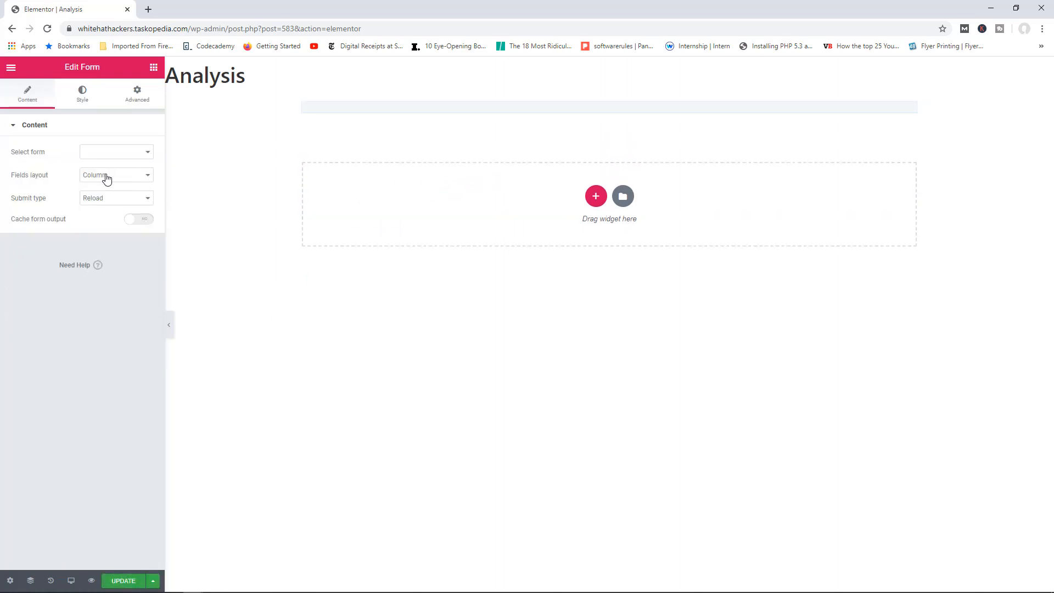
Step: Set the Form widget to the Single Service Booking Form and check its provider options
{"action": "left_click", "coordinate": [105, 153]}
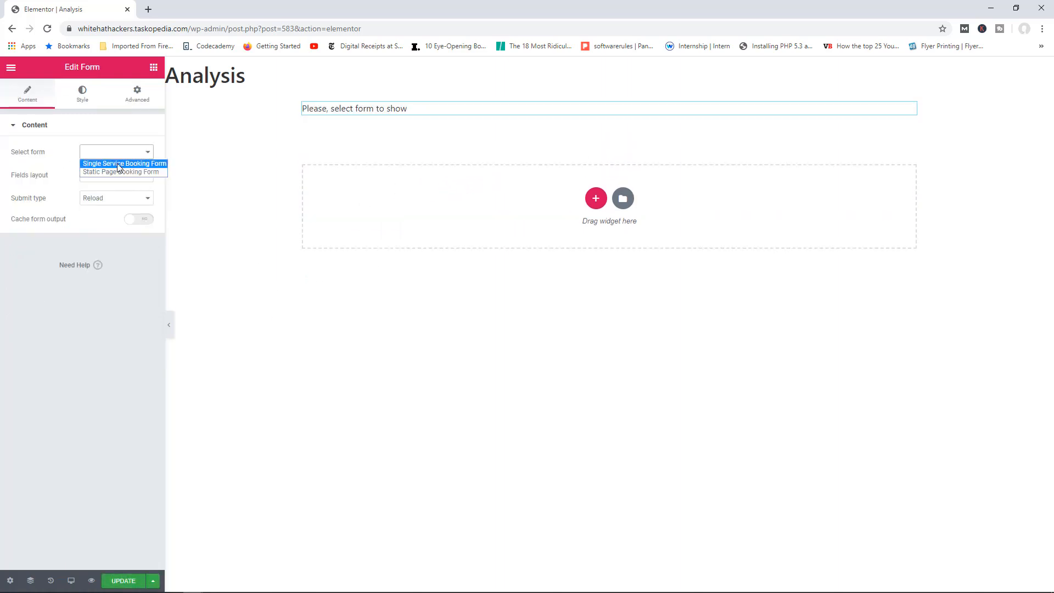
{"action": "left_click", "coordinate": [119, 164]}
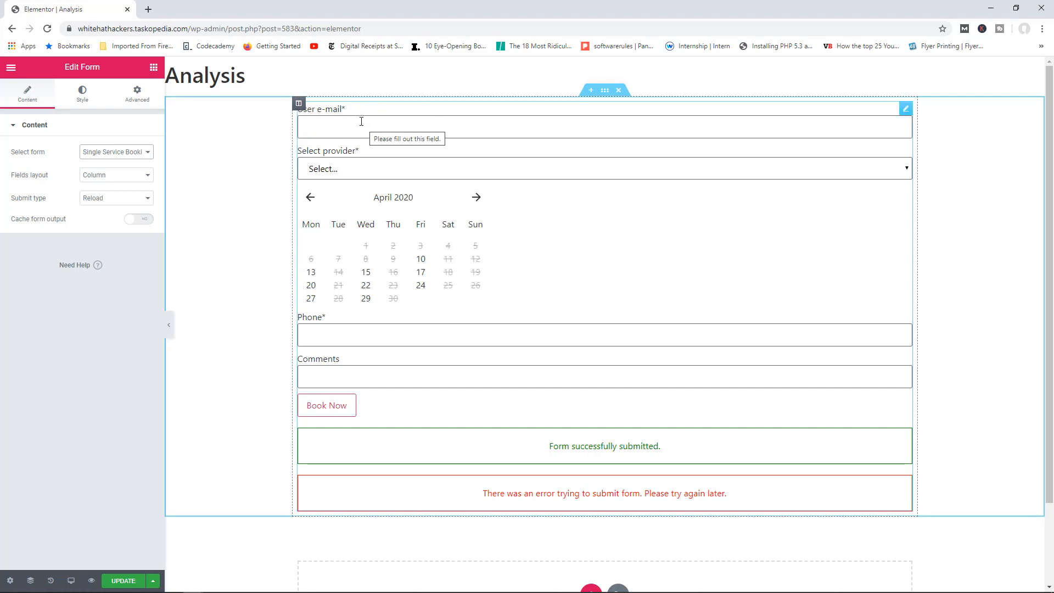
{"action": "left_click", "coordinate": [490, 172]}
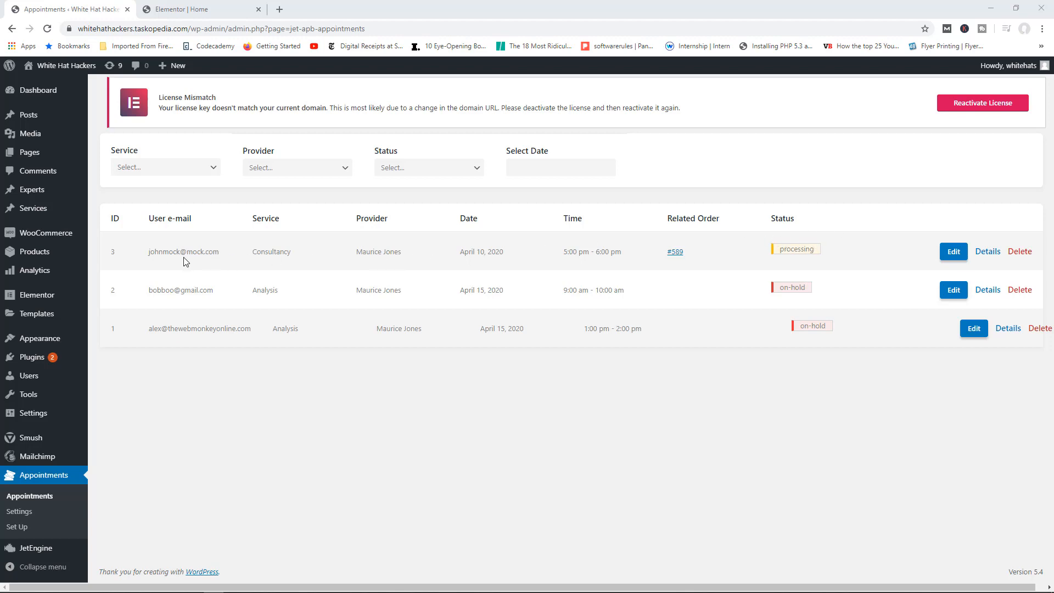
Step: Change the April 10 Consultancy appointment's status to Completed and save it
{"action": "left_click", "coordinate": [958, 253]}
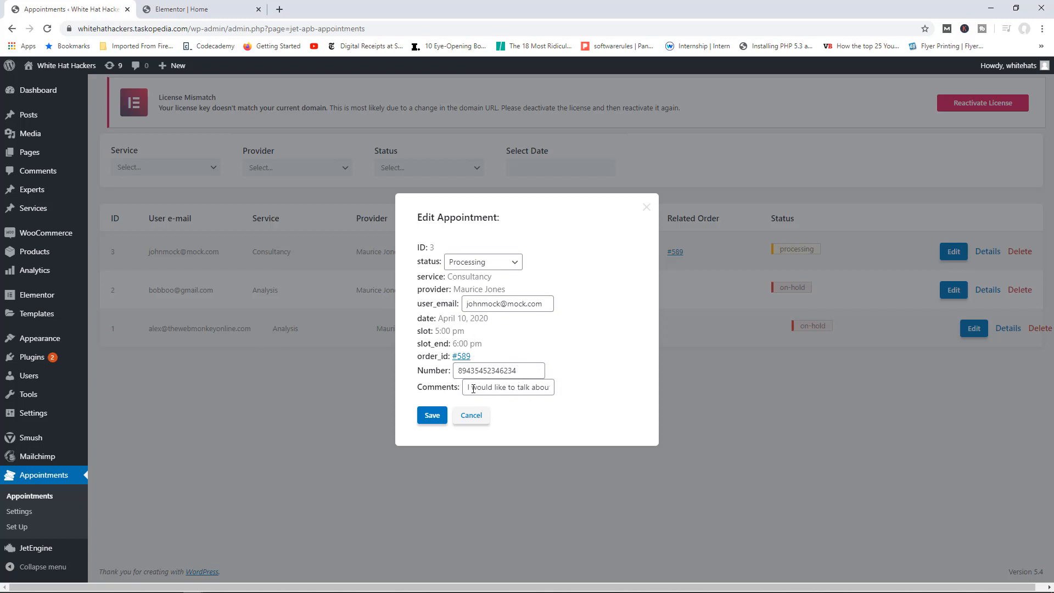
{"action": "left_click_drag", "start_coordinate": [471, 388], "coordinate": [576, 393]}
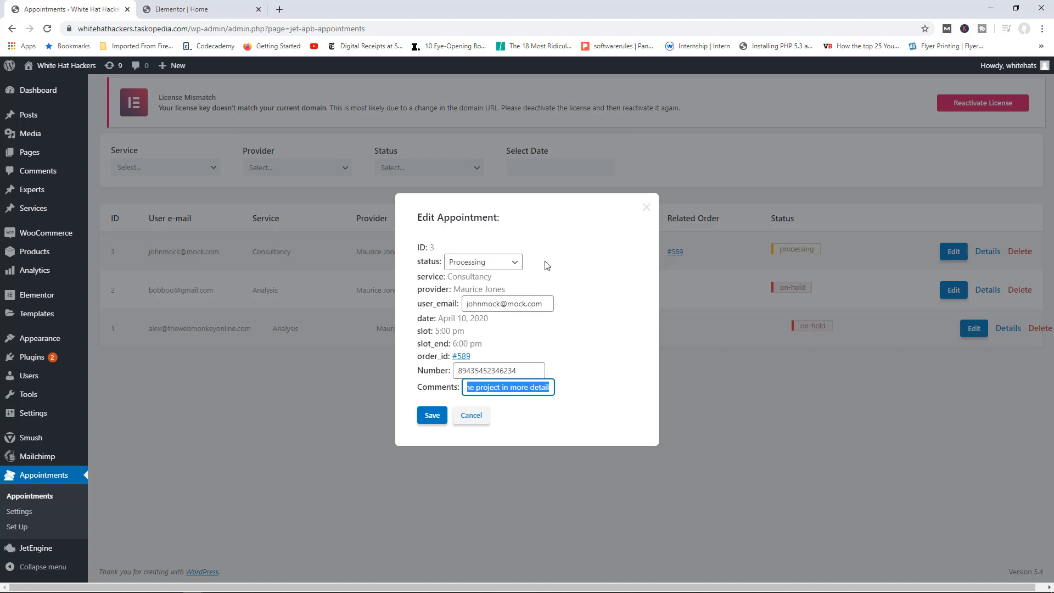
{"action": "left_click", "coordinate": [506, 265]}
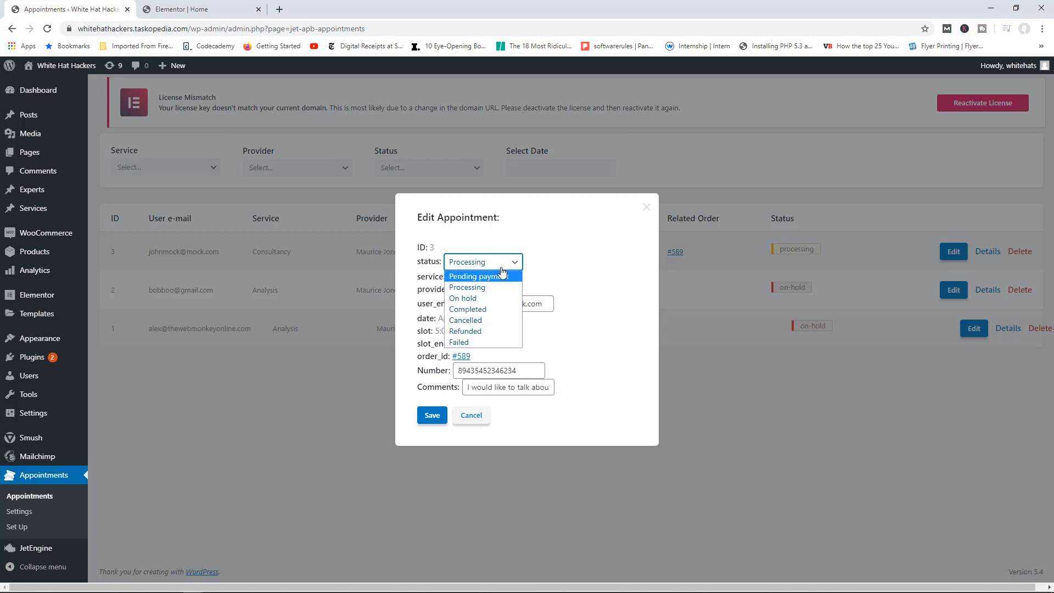
{"action": "left_click", "coordinate": [481, 312]}
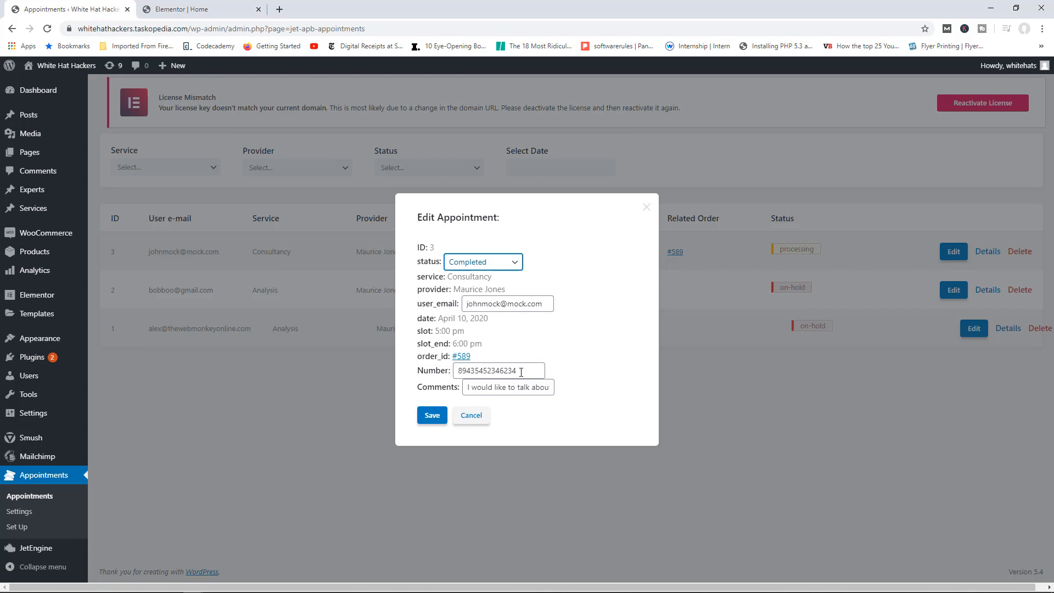
{"action": "left_click", "coordinate": [431, 415]}
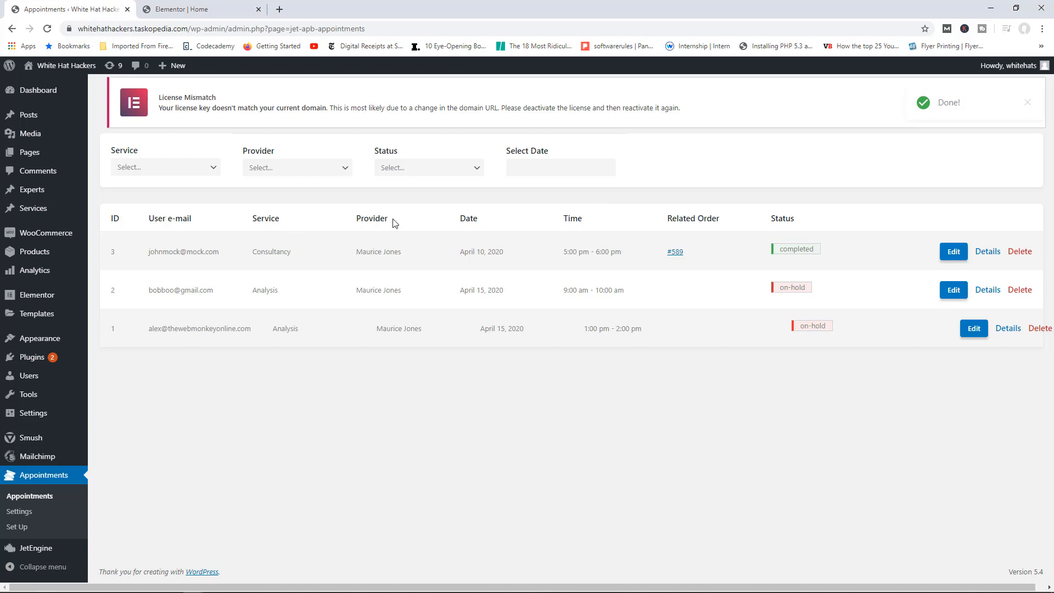
{"action": "left_click", "coordinate": [199, 12]}
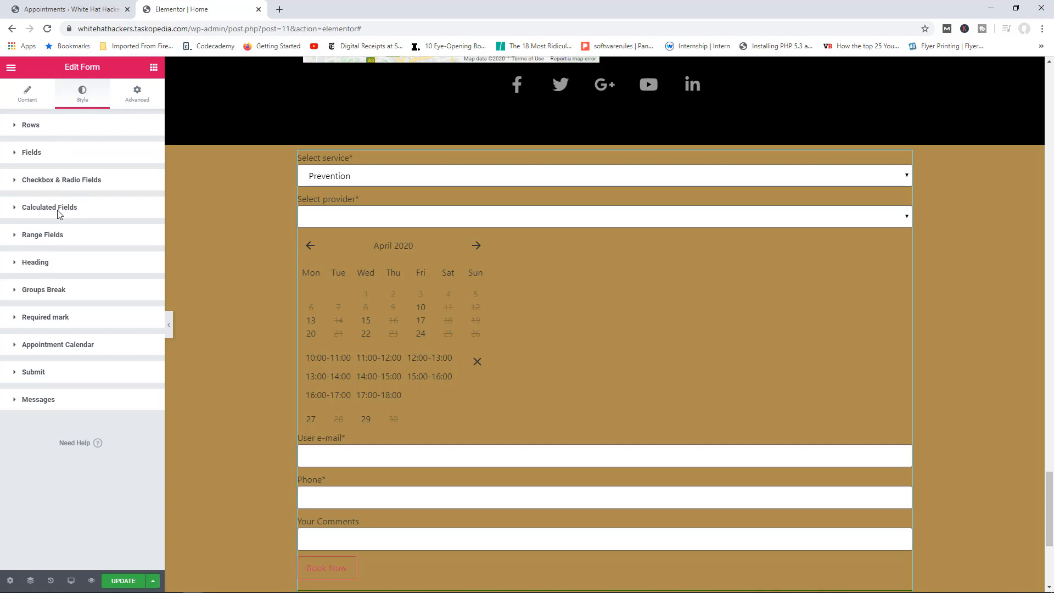
Step: Set the Appointment Calendar's active slot text colour to white #FFFFFF
{"action": "left_click", "coordinate": [64, 346]}
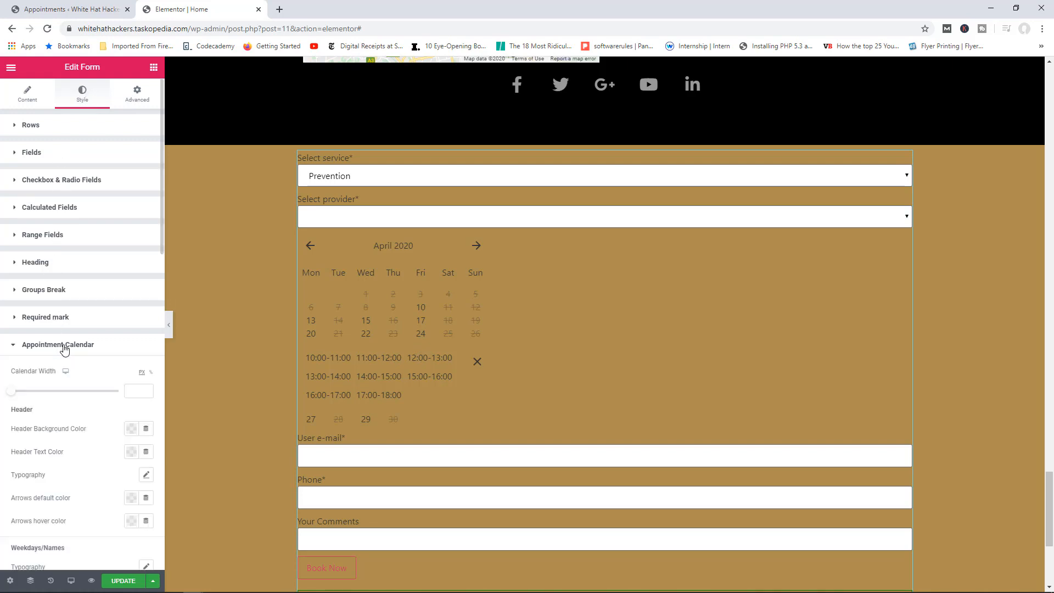
{"action": "scroll", "coordinate": [82, 388], "scroll_direction": "down", "scroll_amount": 8}
{"action": "scroll", "coordinate": [80, 389], "scroll_direction": "down", "scroll_amount": 3}
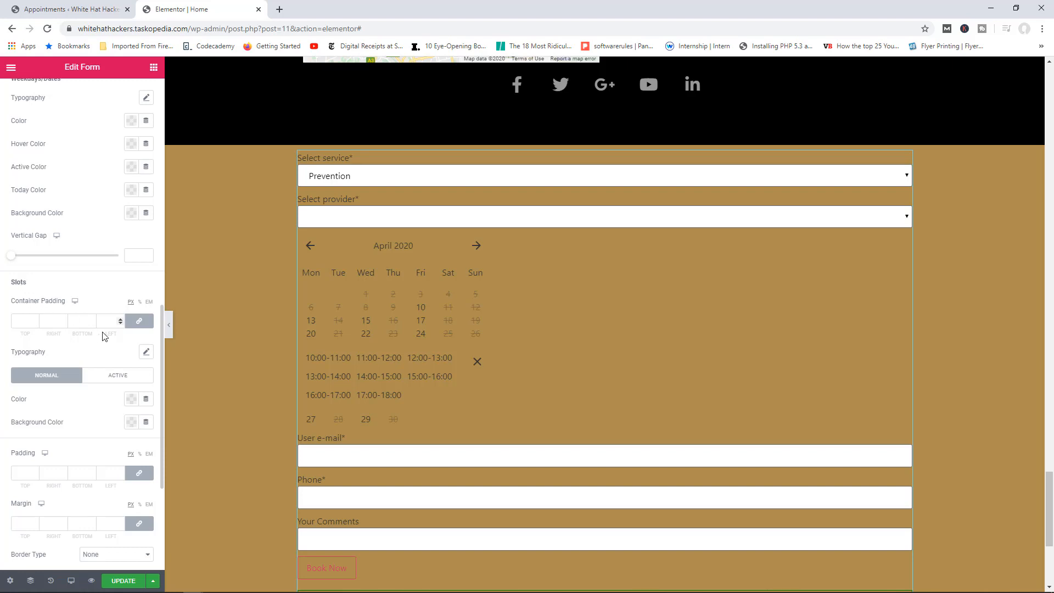
{"action": "scroll", "coordinate": [93, 336], "scroll_direction": "down", "scroll_amount": 1}
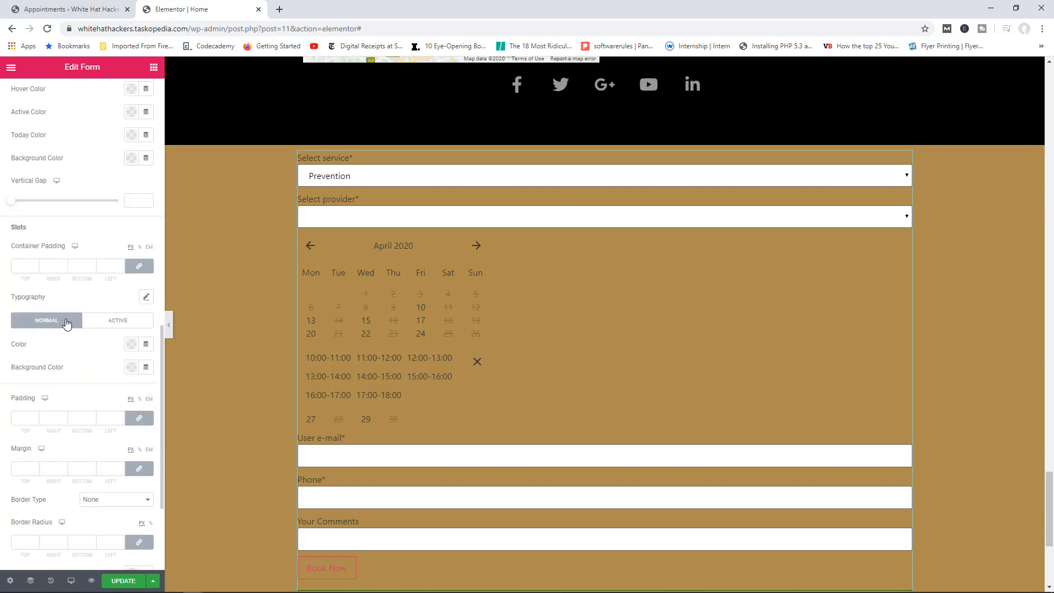
{"action": "left_click", "coordinate": [117, 322]}
{"action": "left_click", "coordinate": [131, 344]}
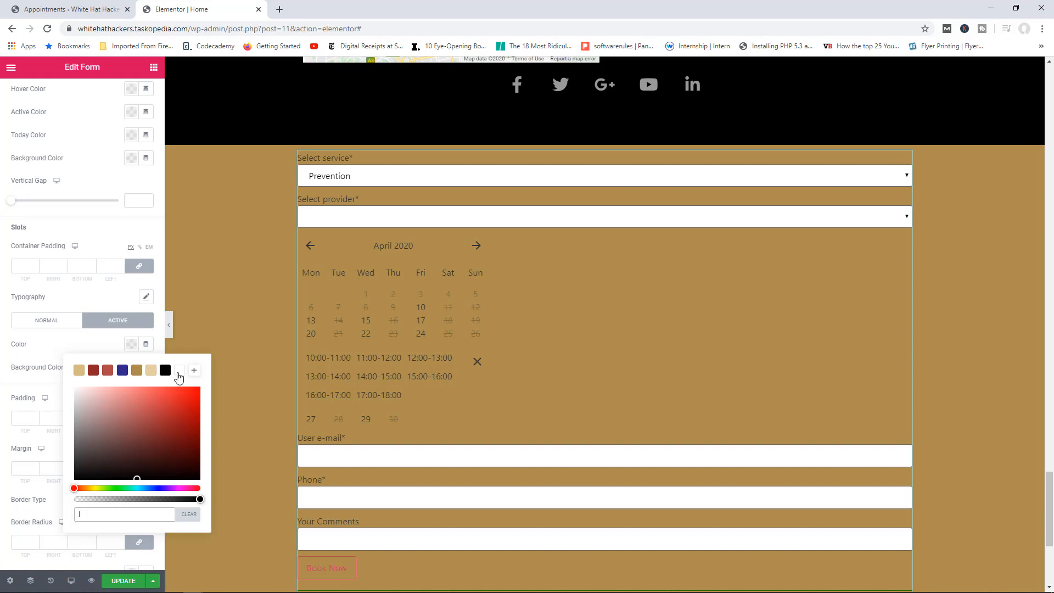
{"action": "left_click", "coordinate": [179, 371]}
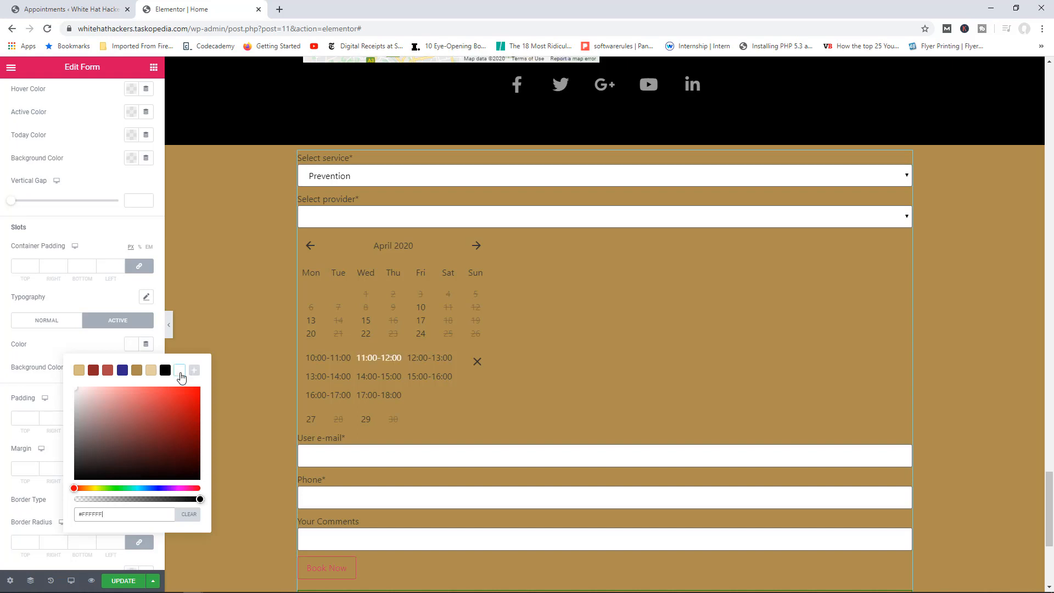
Step: Preview the white active style on the 13:00, 14:00 and 15:00 time slots
{"action": "left_click", "coordinate": [343, 382]}
{"action": "left_click", "coordinate": [389, 383]}
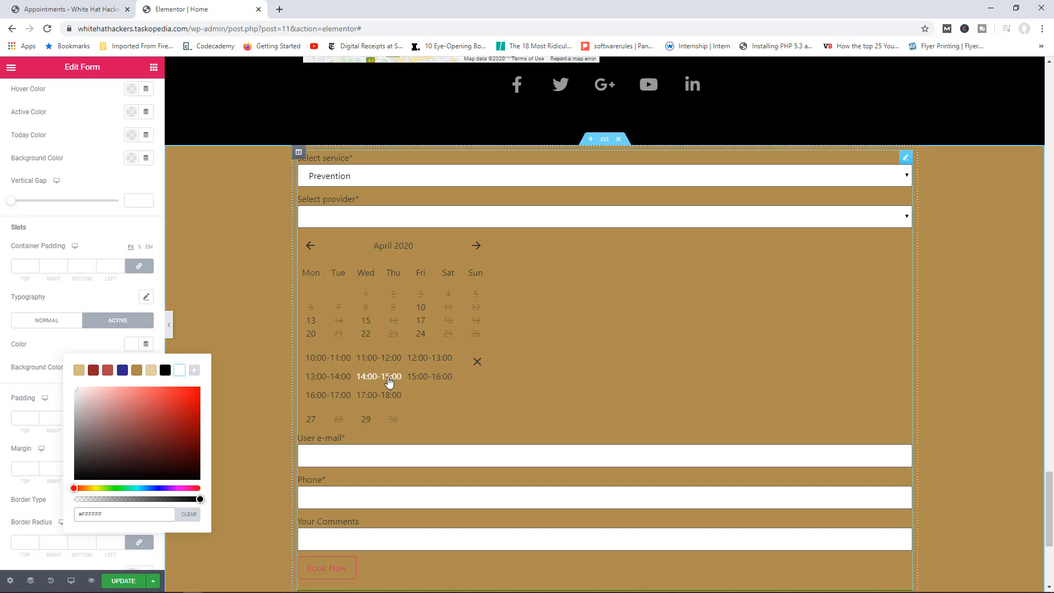
{"action": "left_click", "coordinate": [430, 380]}
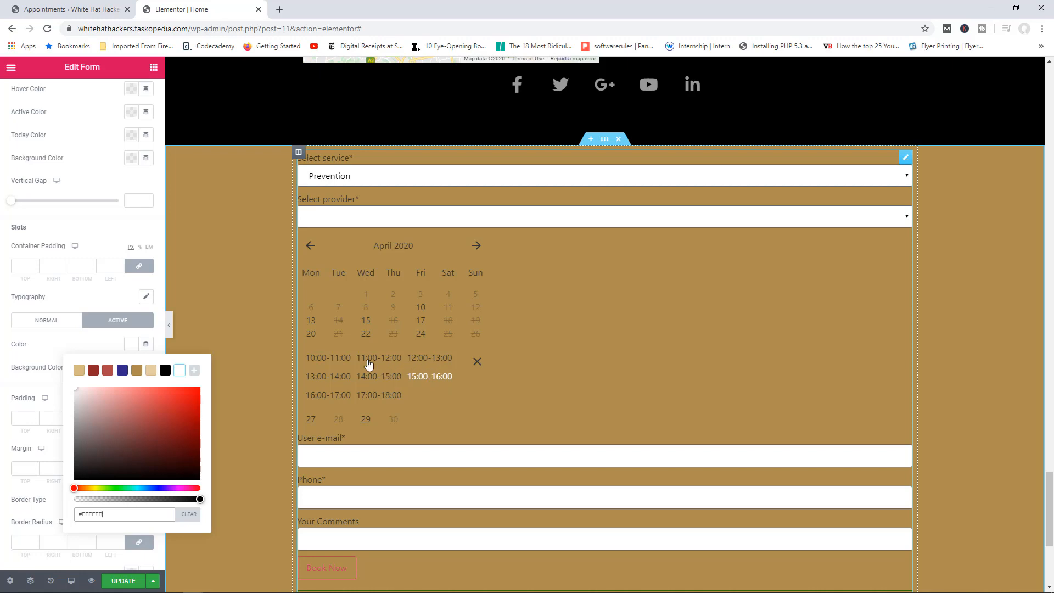